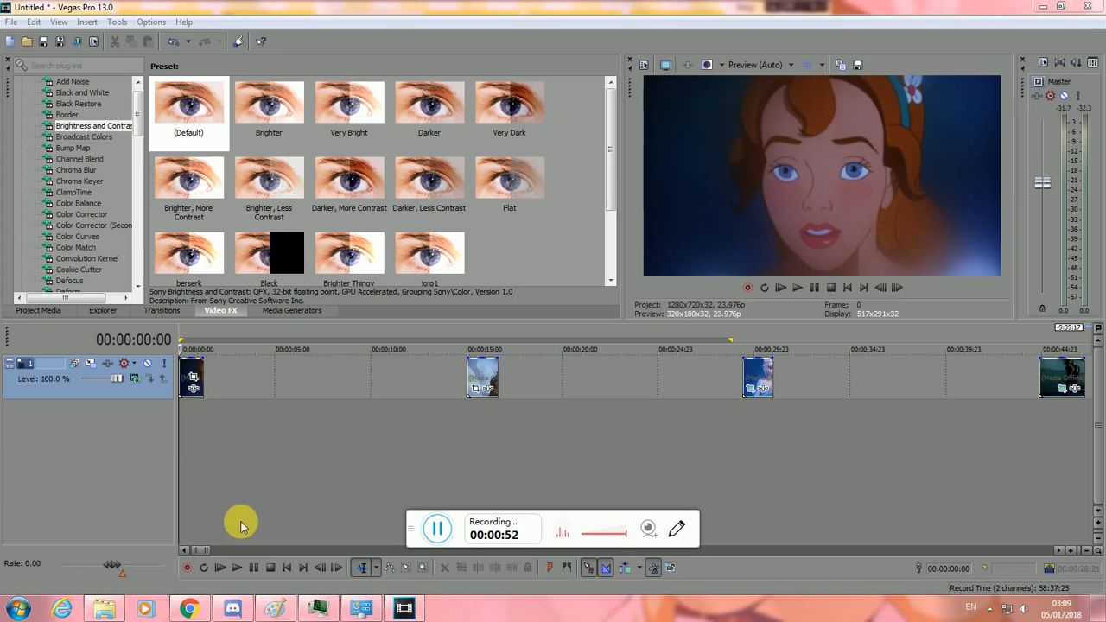
Play back the first clip on the timeline to check its original motion.
{"action": "left_click", "coordinate": [1071, 551]}
{"action": "left_click", "coordinate": [1071, 551]}
{"action": "left_click", "coordinate": [1072, 551]}
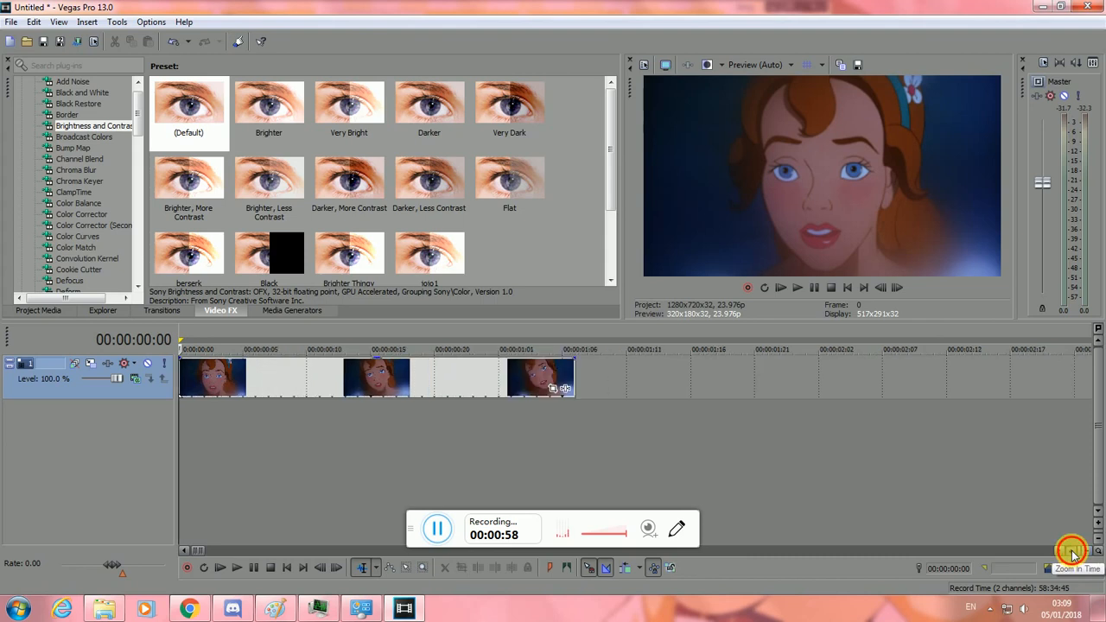
{"action": "scroll", "coordinate": [853, 458], "scroll_direction": "up", "scroll_amount": 1}
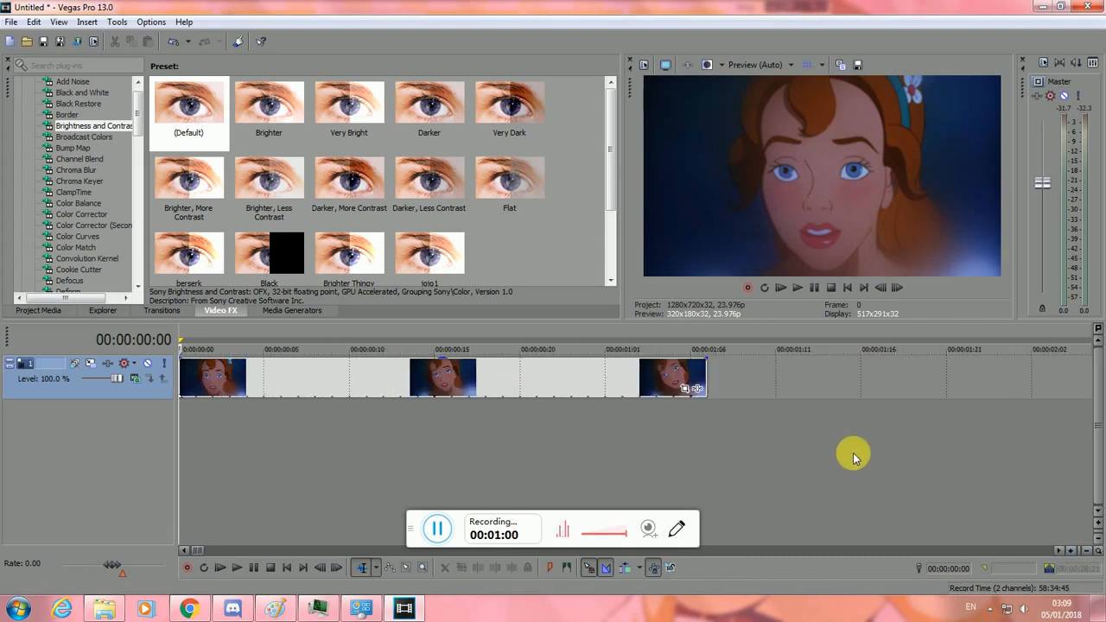
{"action": "key", "text": "space"}
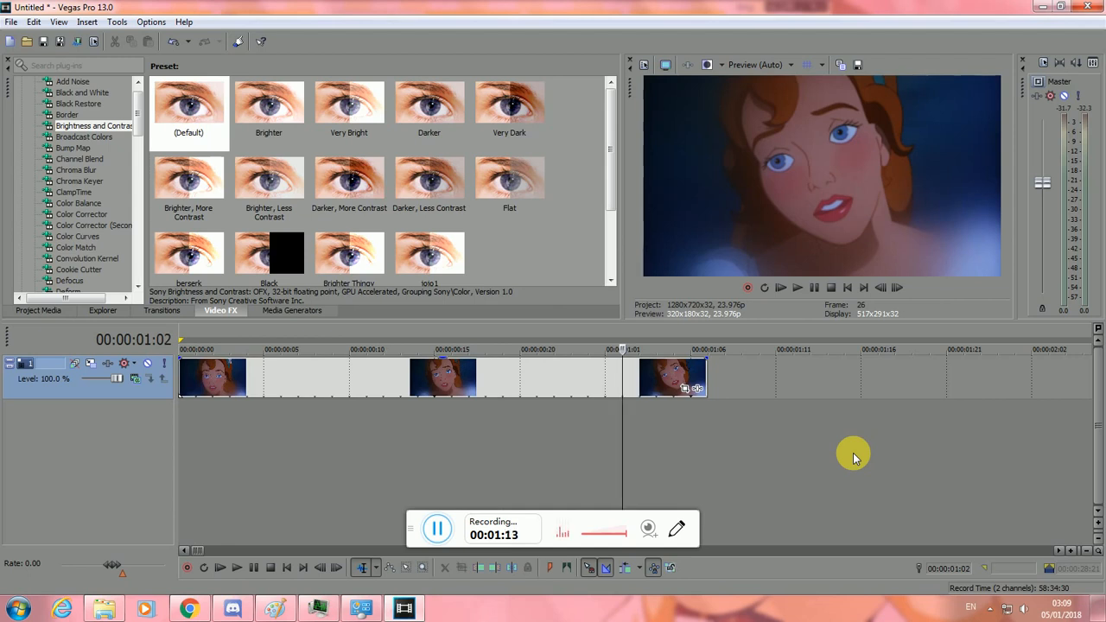
{"action": "left_click", "coordinate": [229, 422]}
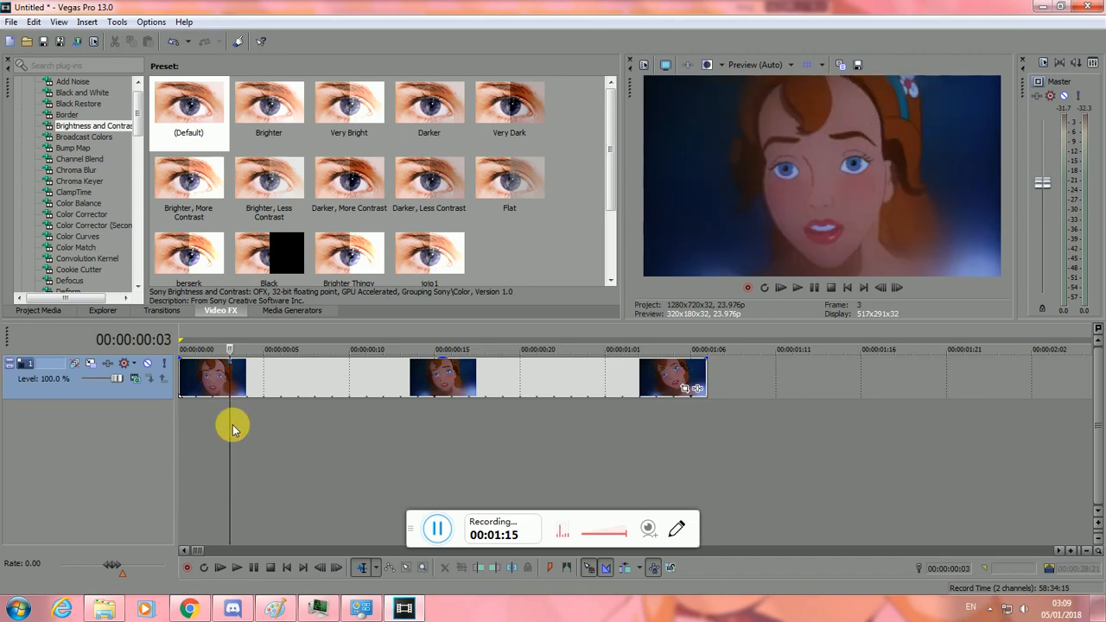
Apply the TwixtorPRO effect's preset 1 to the first clip on the timeline.
{"action": "left_click_drag", "start_coordinate": [137, 99], "coordinate": [140, 246]}
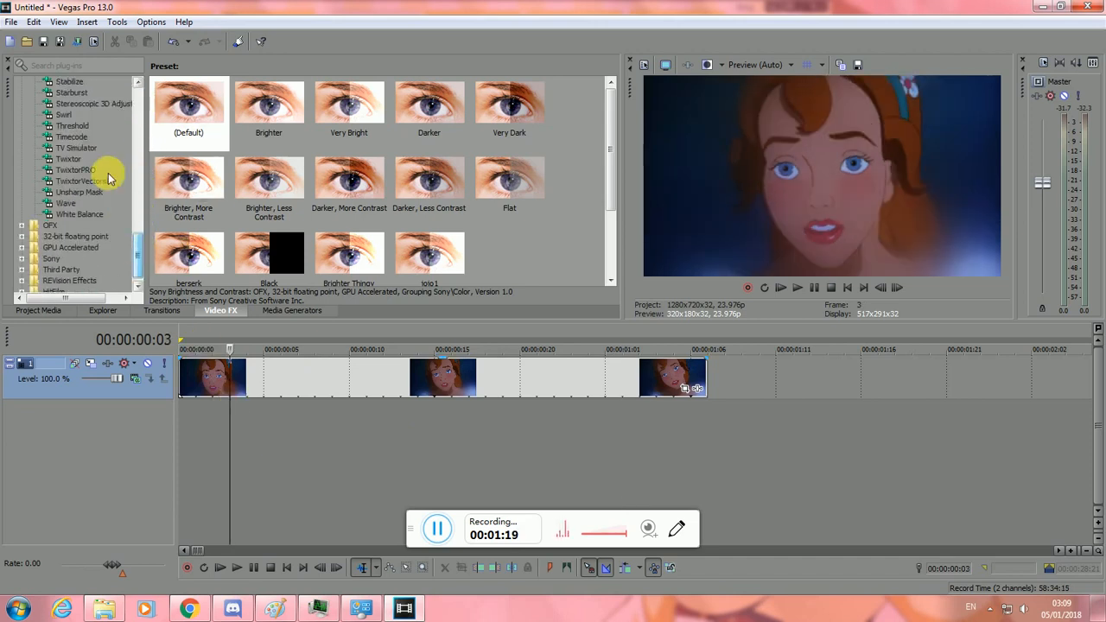
{"action": "left_click", "coordinate": [76, 169]}
{"action": "left_click_drag", "start_coordinate": [268, 104], "coordinate": [311, 370]}
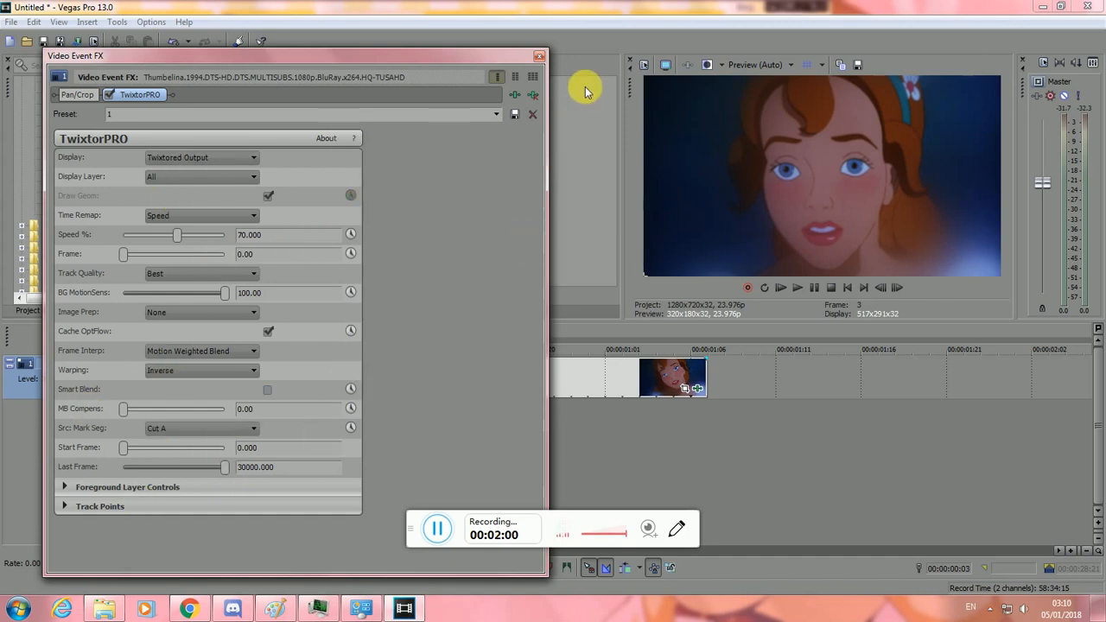
{"action": "left_click", "coordinate": [542, 55]}
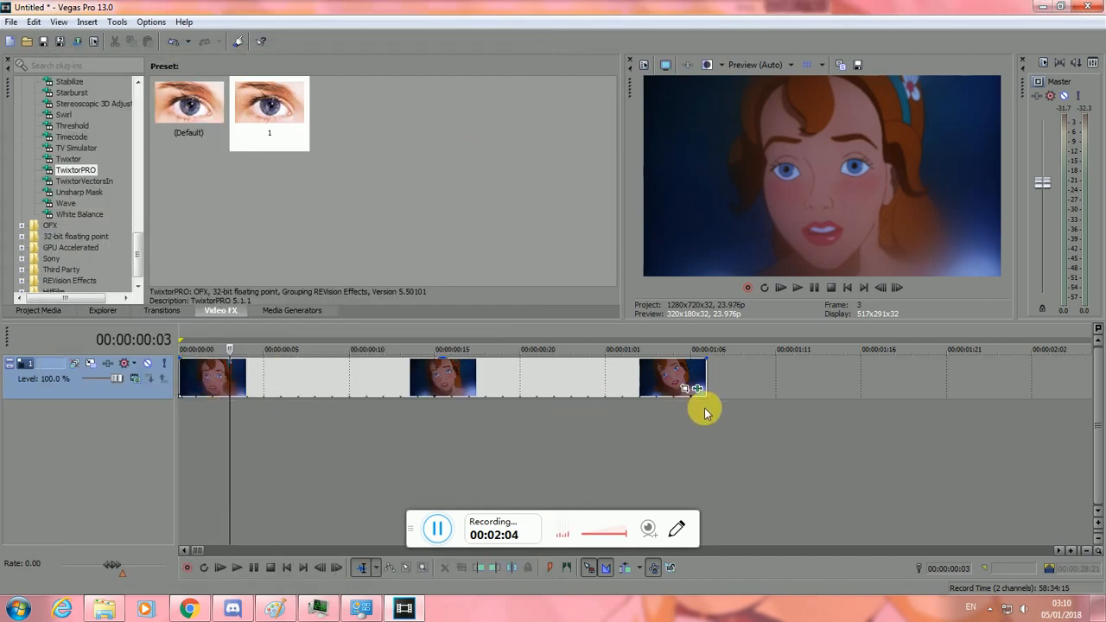
Mark the first clip's full range and play it from the start to review the effect.
{"action": "left_click_drag", "start_coordinate": [704, 413], "coordinate": [186, 429]}
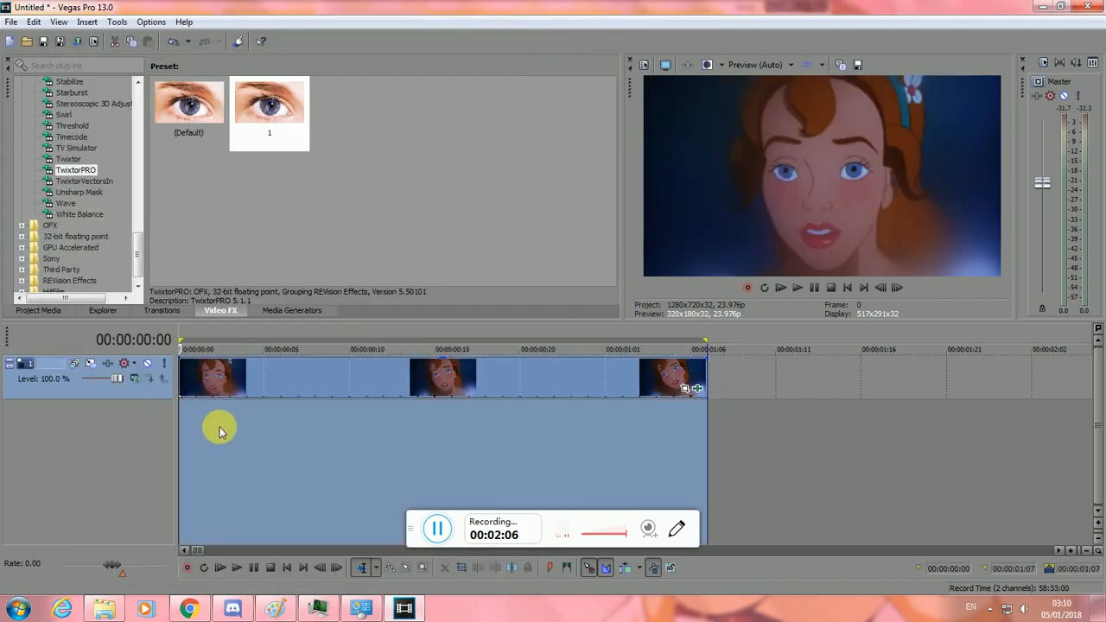
{"action": "left_click", "coordinate": [219, 427]}
{"action": "key", "text": "space"}
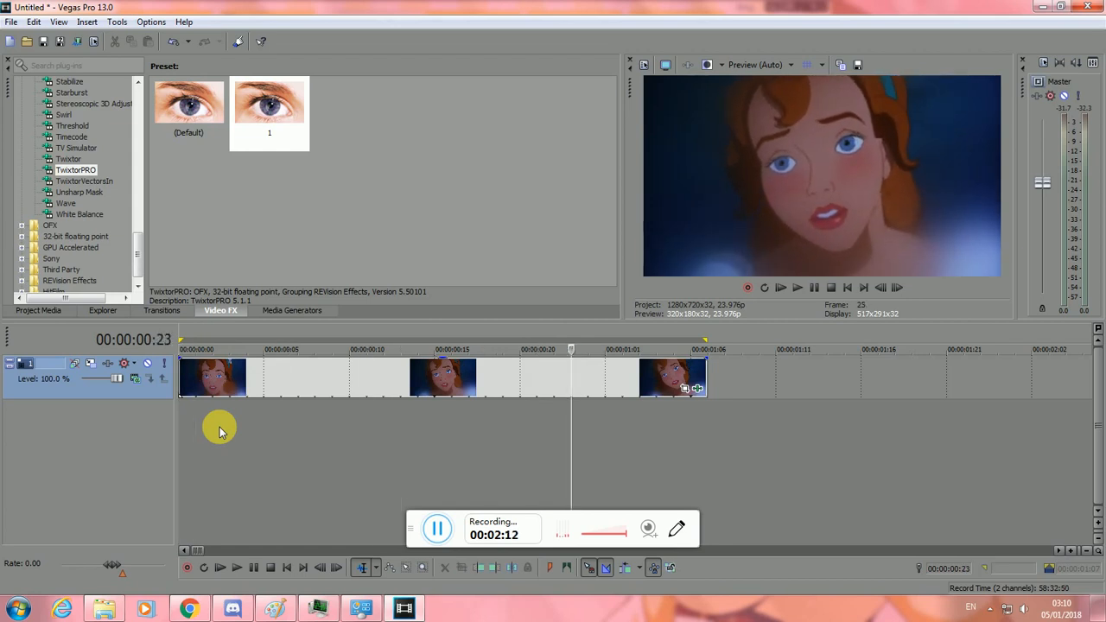
{"action": "double_click", "coordinate": [220, 427]}
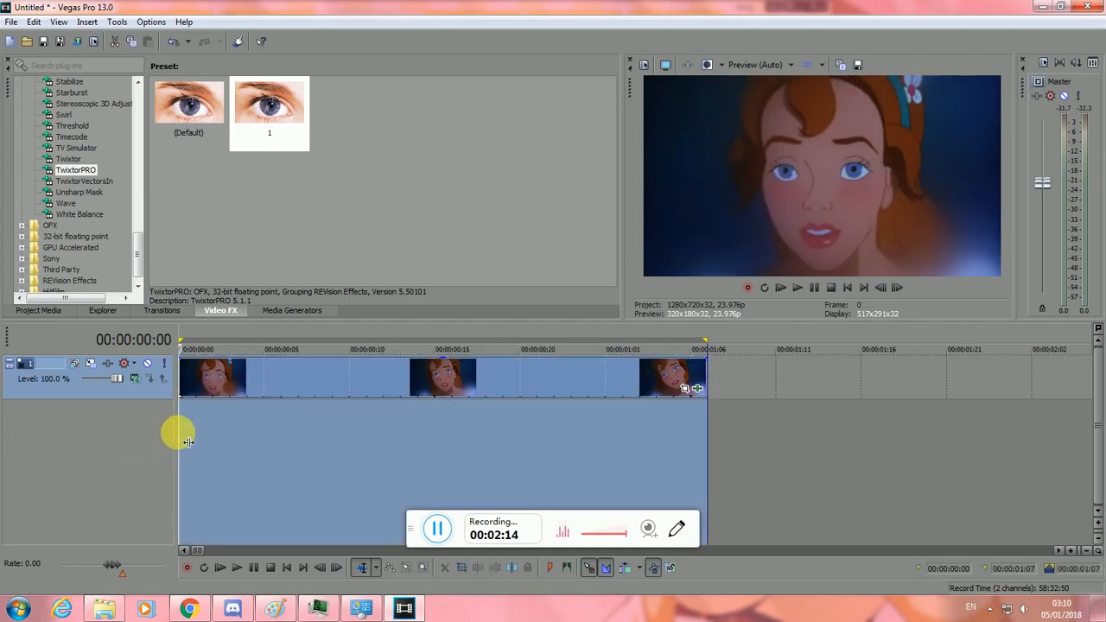
{"action": "left_click", "coordinate": [181, 434]}
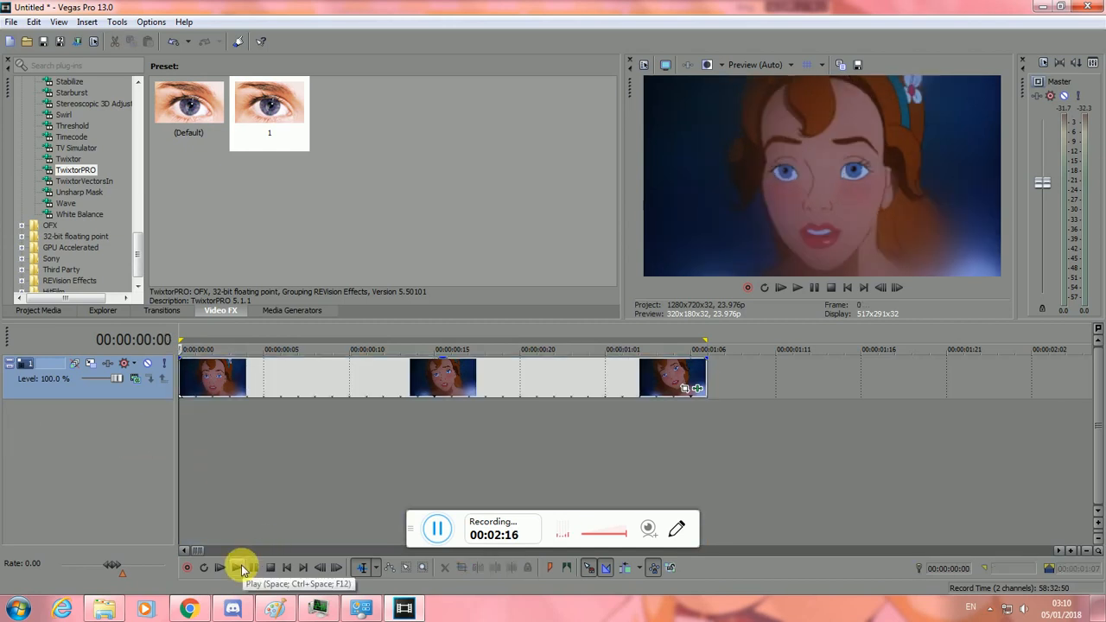
{"action": "left_click", "coordinate": [237, 568]}
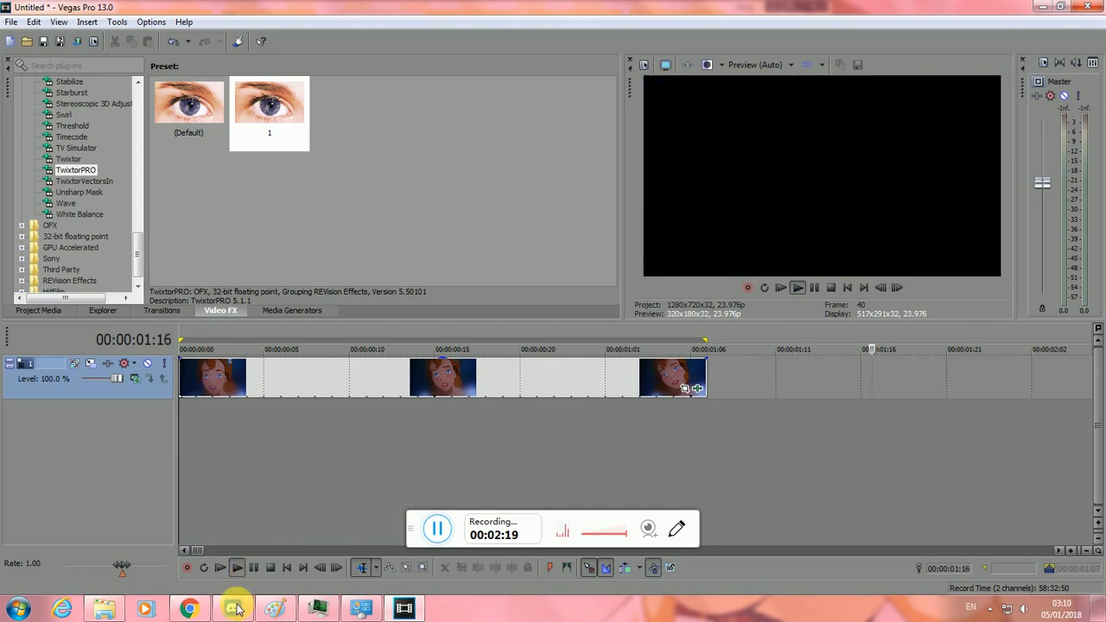
{"action": "left_click", "coordinate": [245, 568]}
{"action": "left_click", "coordinate": [254, 568]}
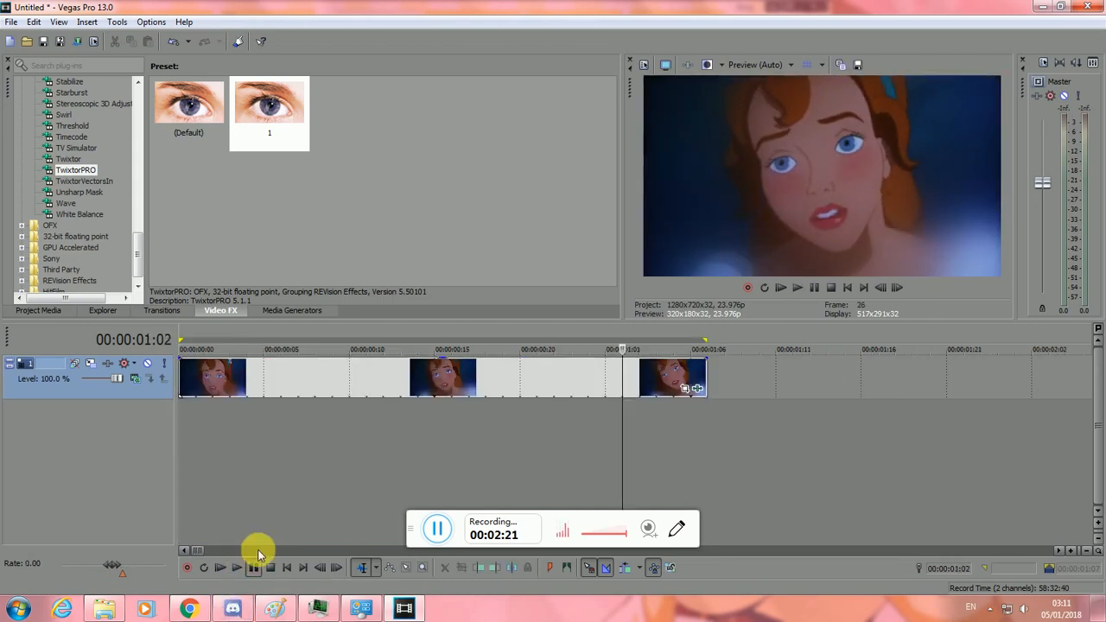
Disable the TwixtorPRO effect on the first clip.
{"action": "left_click", "coordinate": [265, 438]}
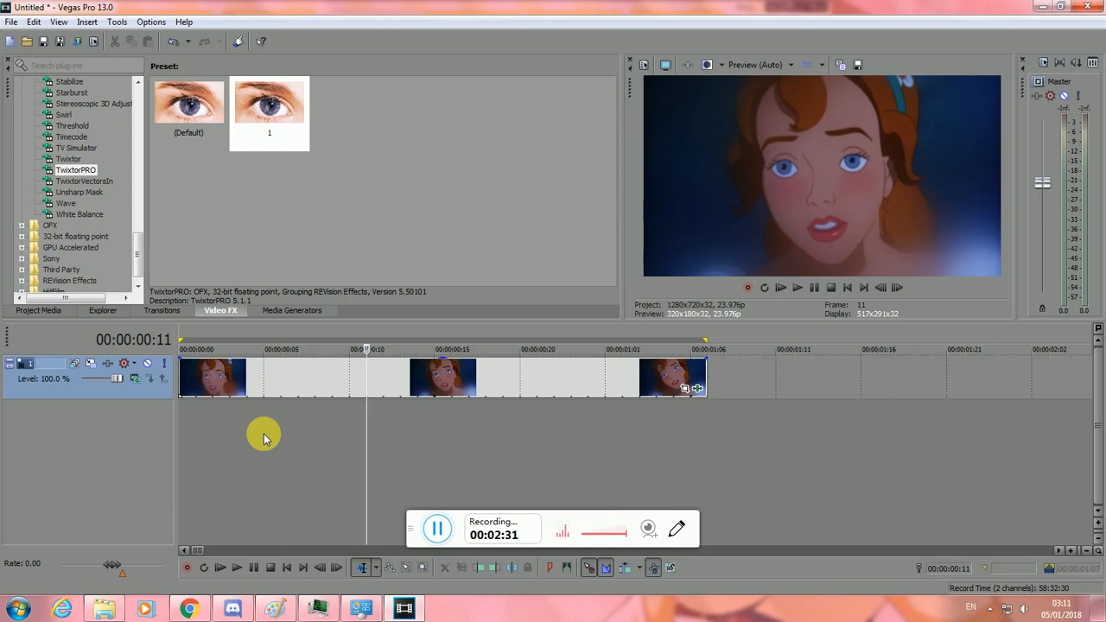
{"action": "left_click", "coordinate": [185, 415]}
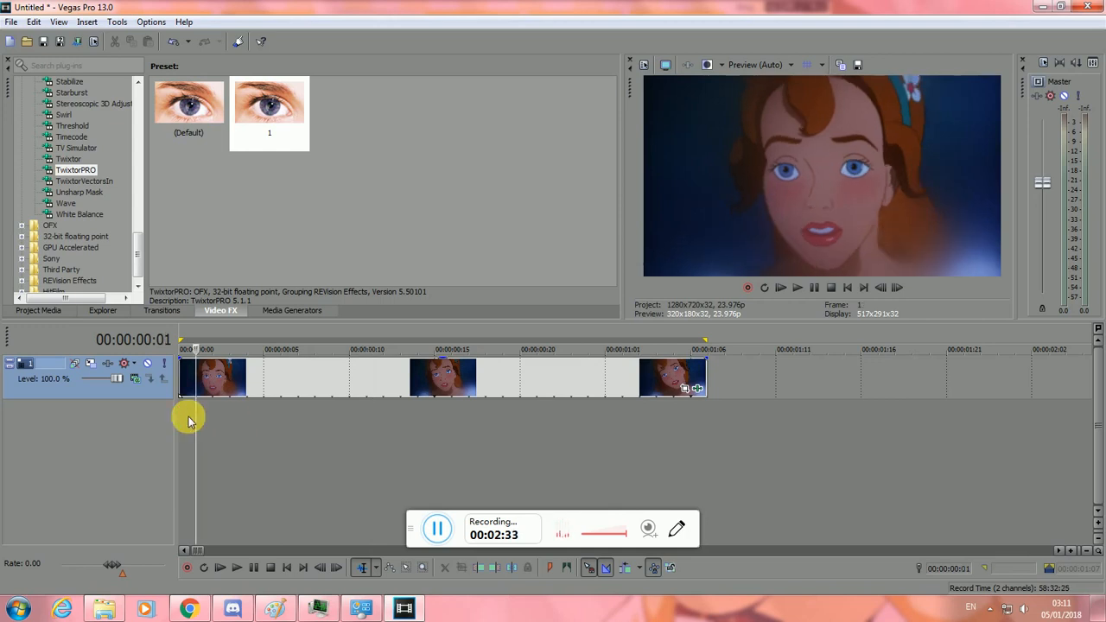
{"action": "left_click", "coordinate": [696, 388]}
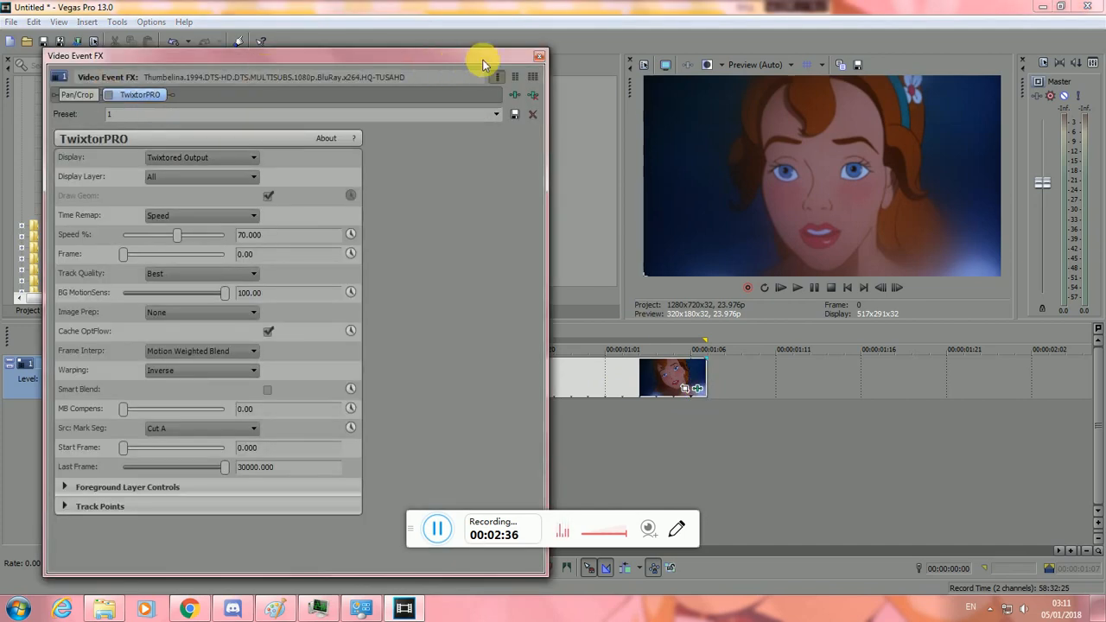
{"action": "left_click", "coordinate": [539, 55]}
Step frame by frame through the start of the clip to examine its motion with the effect off.
{"action": "left_click", "coordinate": [194, 414]}
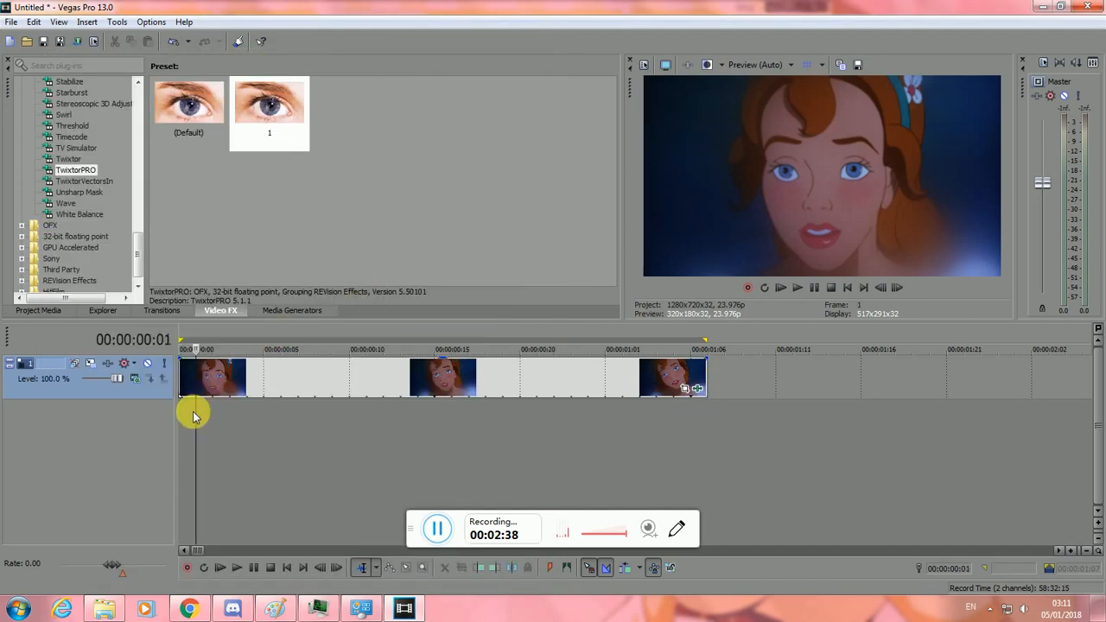
{"action": "key", "text": "Right"}
{"action": "key", "text": "Right"}
{"action": "key", "text": "Left"}
{"action": "key", "text": "Left"}
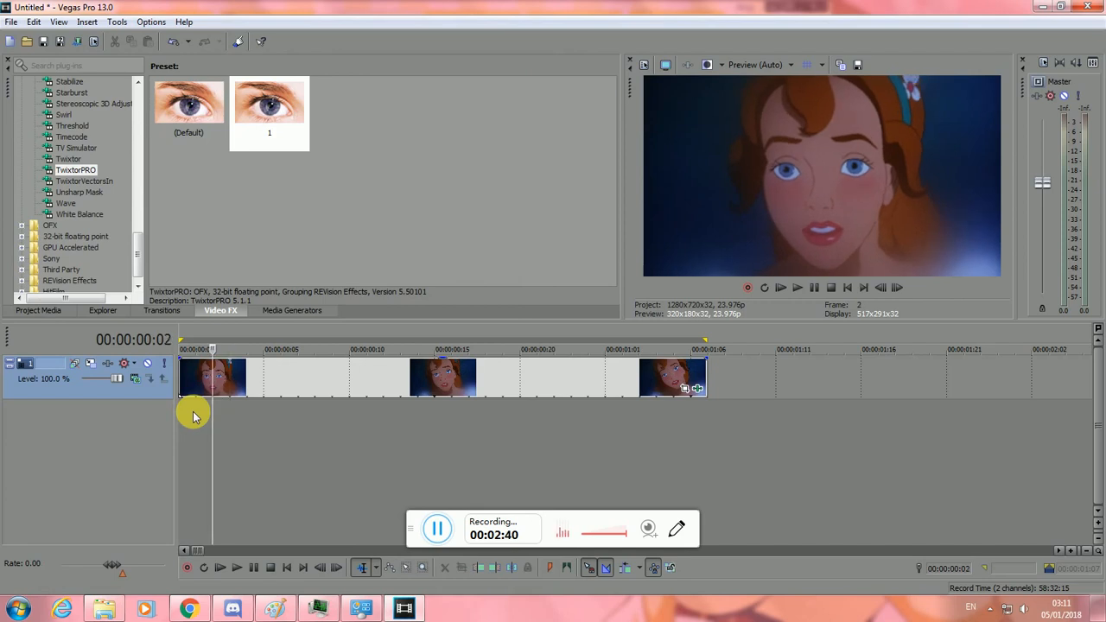
{"action": "key", "text": "Left"}
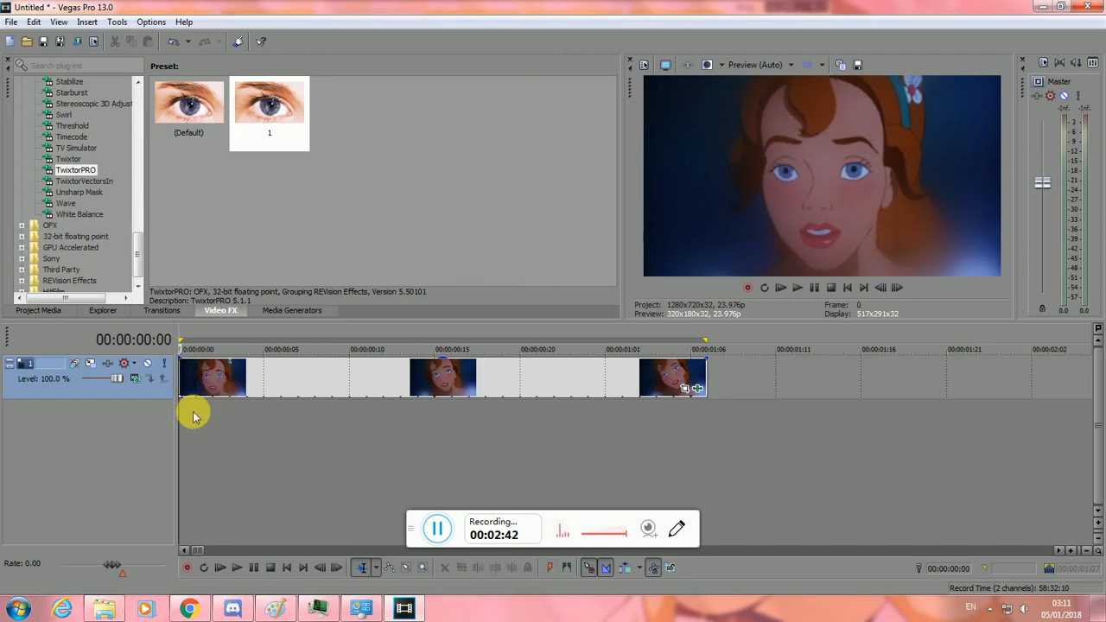
{"action": "key", "text": "Right"}
{"action": "key", "text": "Right"}
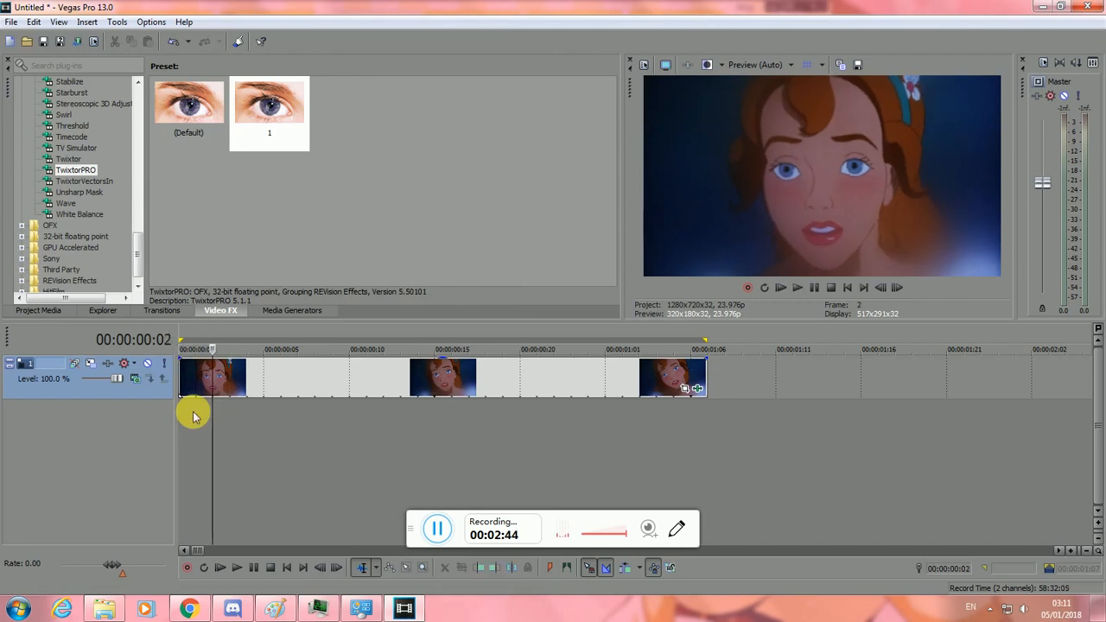
{"action": "key", "text": "Right"}
{"action": "key", "text": "Right"}
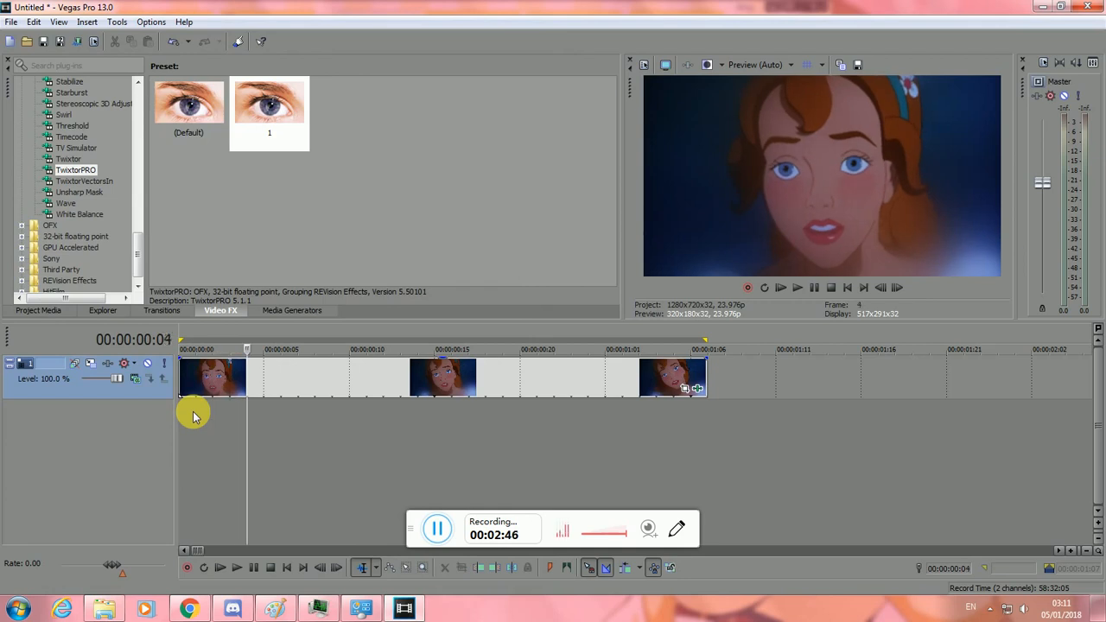
{"action": "key", "text": "Right"}
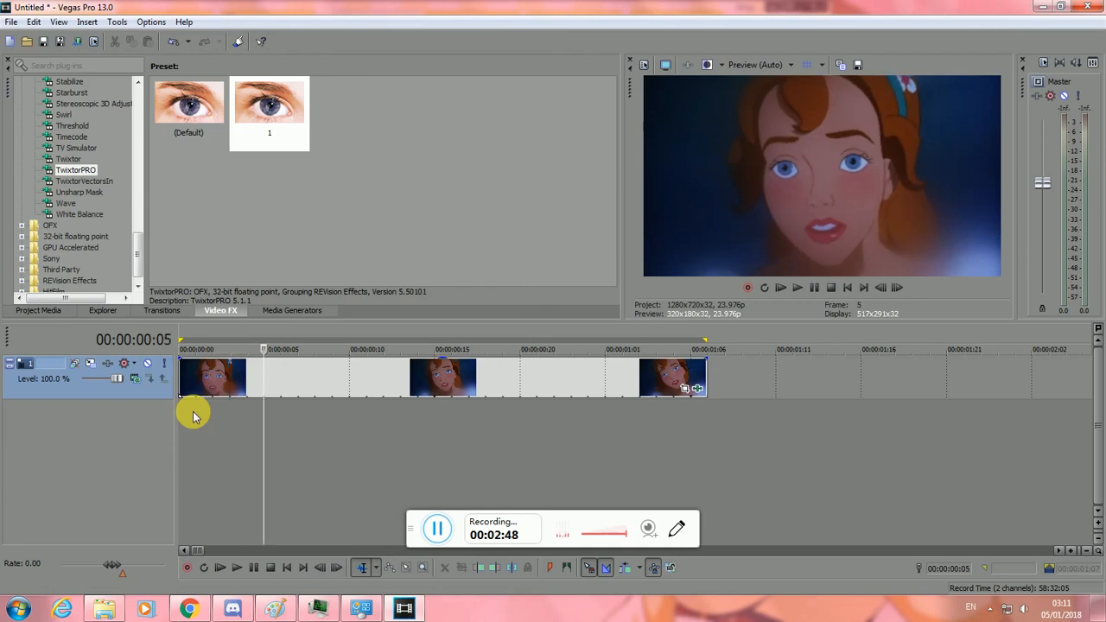
Set the first clip's playback rate to 4 in its event properties.
{"action": "left_click", "coordinate": [487, 393]}
{"action": "right_click", "coordinate": [480, 391]}
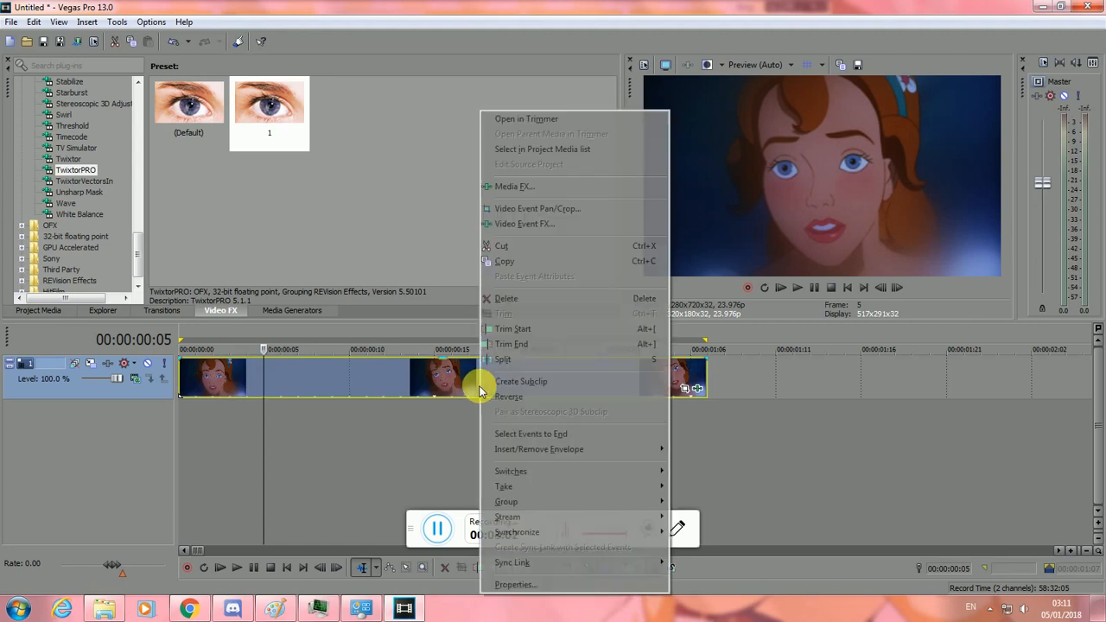
{"action": "left_click", "coordinate": [522, 585]}
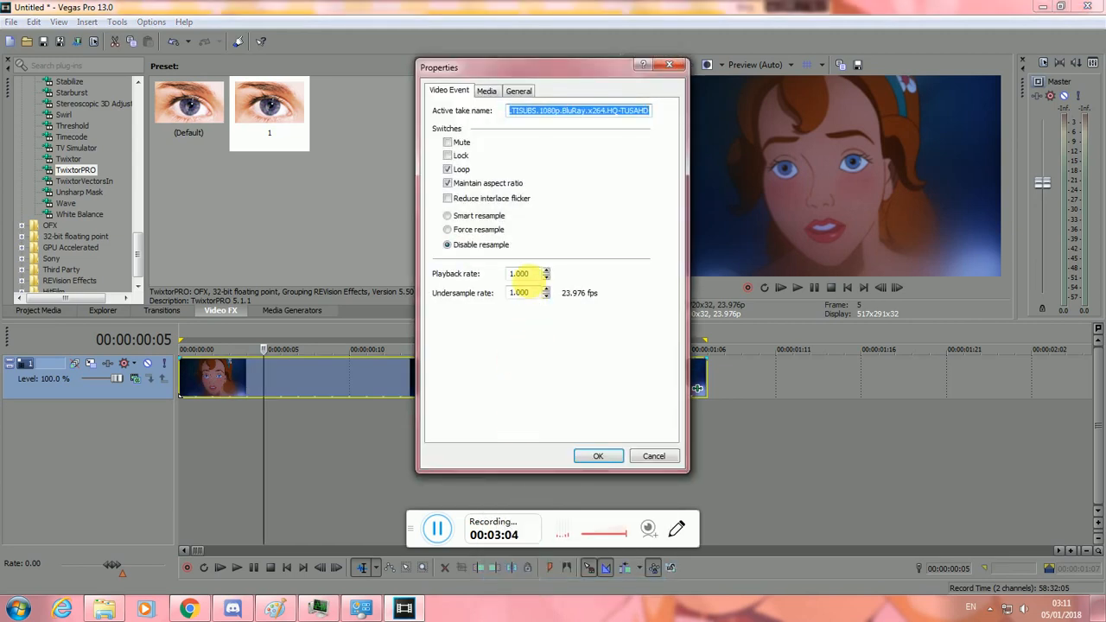
{"action": "left_click", "coordinate": [541, 277]}
{"action": "left_click_drag", "start_coordinate": [539, 278], "coordinate": [450, 280]}
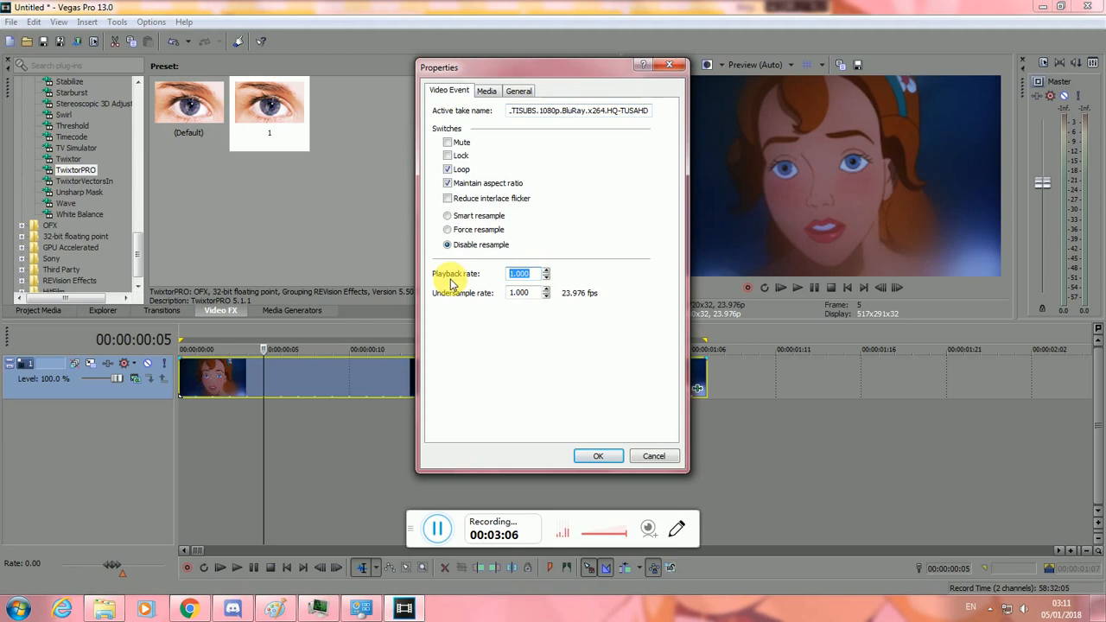
{"action": "type", "text": "4"}
{"action": "key", "text": "Return"}
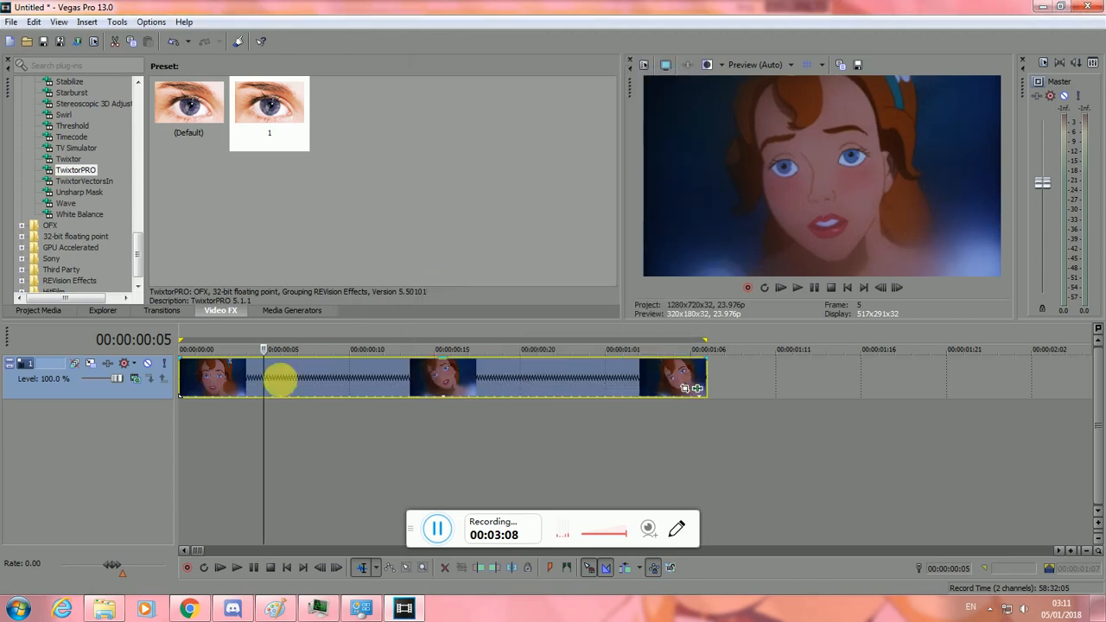
Re-enable the TwixtorPRO effect on the first clip.
{"action": "left_click", "coordinate": [182, 403]}
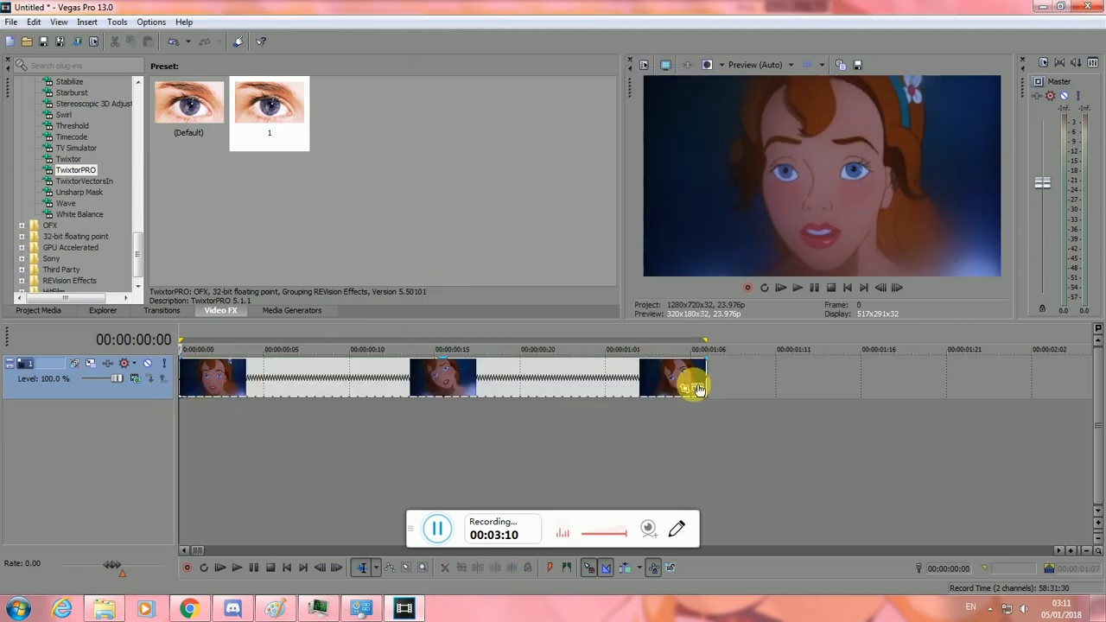
{"action": "left_click", "coordinate": [698, 389]}
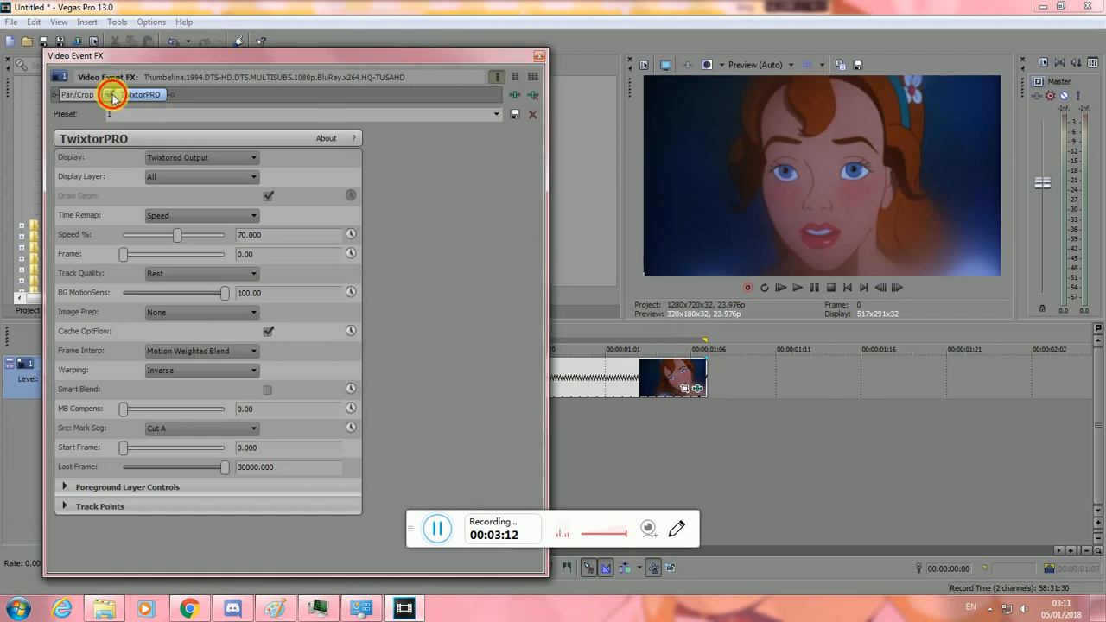
{"action": "left_click", "coordinate": [540, 56]}
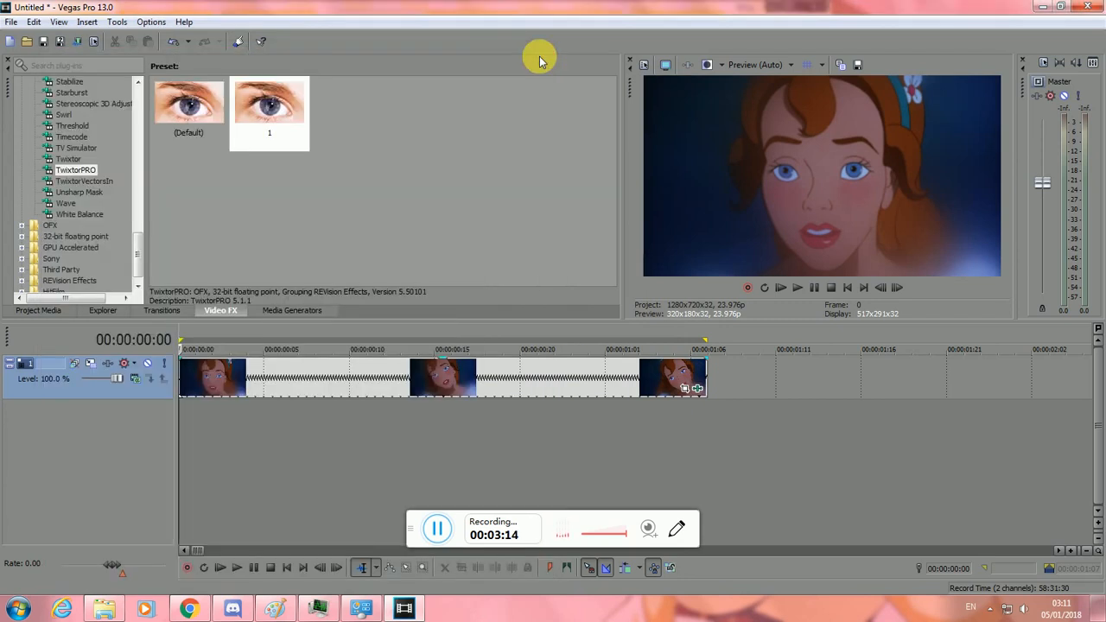
Step through the clip's first eight frames to examine the motion with TwixtorPRO enabled.
{"action": "key", "text": "Right"}
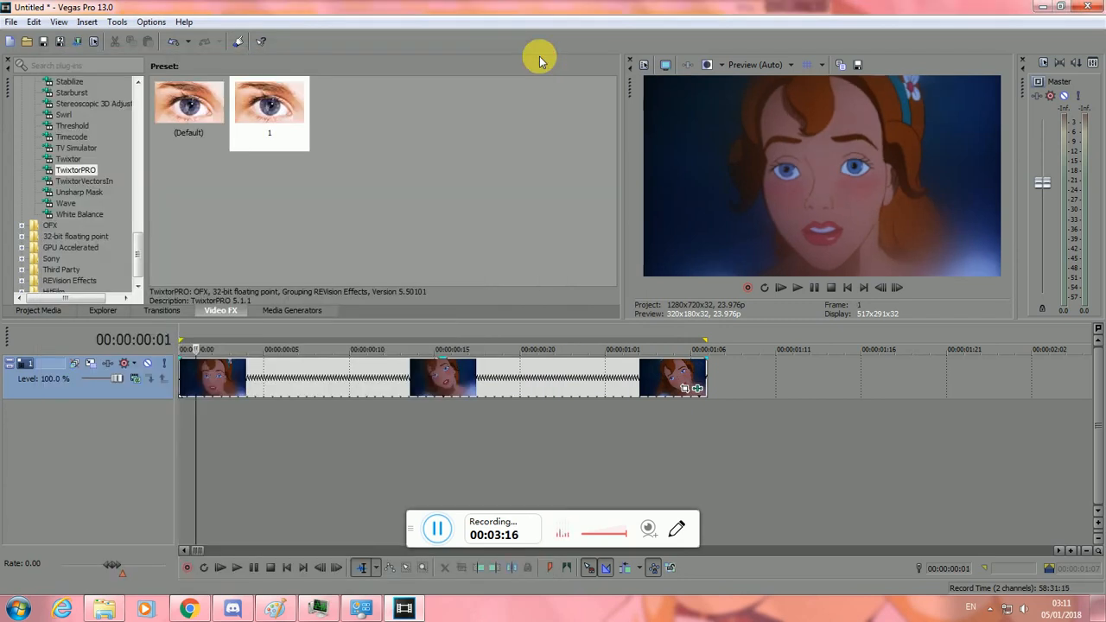
{"action": "key", "text": "Right"}
{"action": "key", "text": "Right"}
{"action": "key", "text": "Right"}
{"action": "key", "text": "Right"}
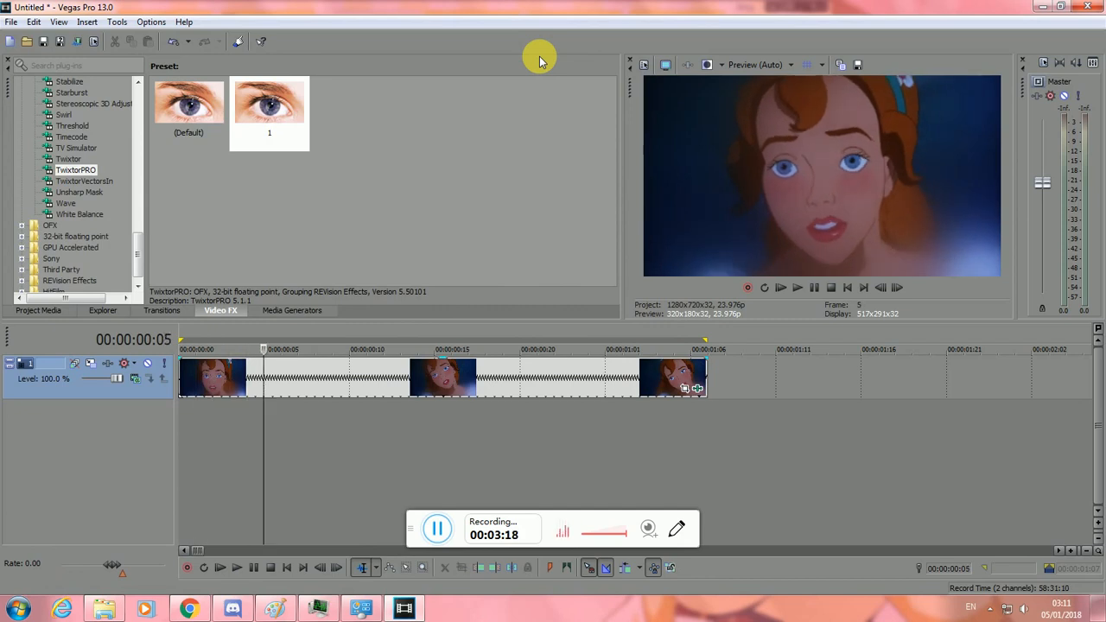
{"action": "key", "text": "Right"}
{"action": "key", "text": "Right"}
{"action": "key", "text": "Right"}
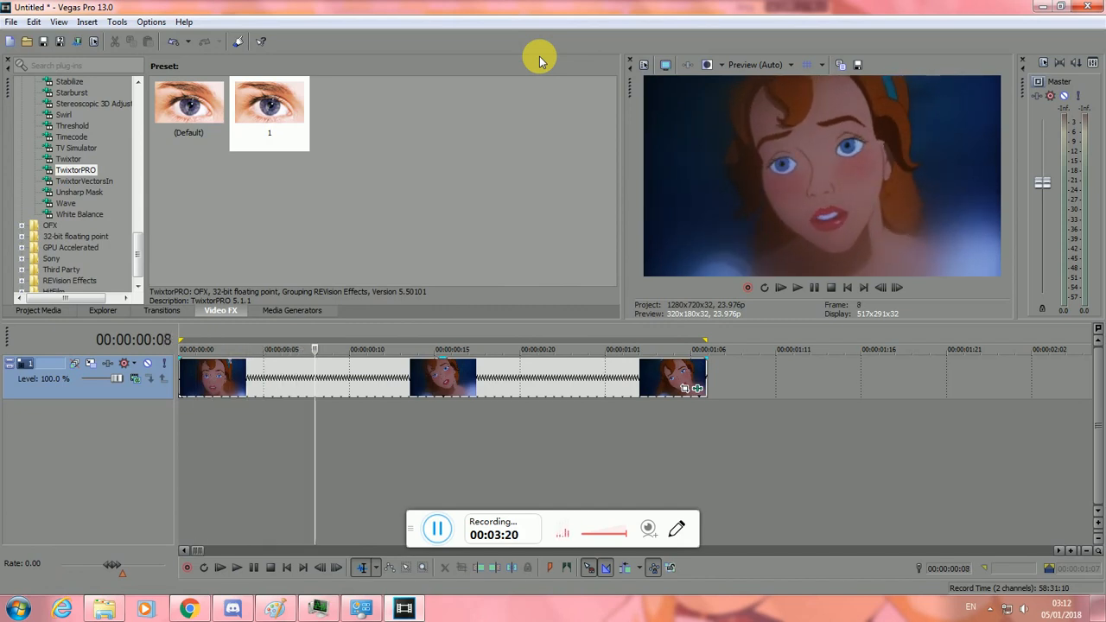
Set the Speed % of the clip's TwixtorPRO effect to 20.
{"action": "left_click", "coordinate": [698, 390]}
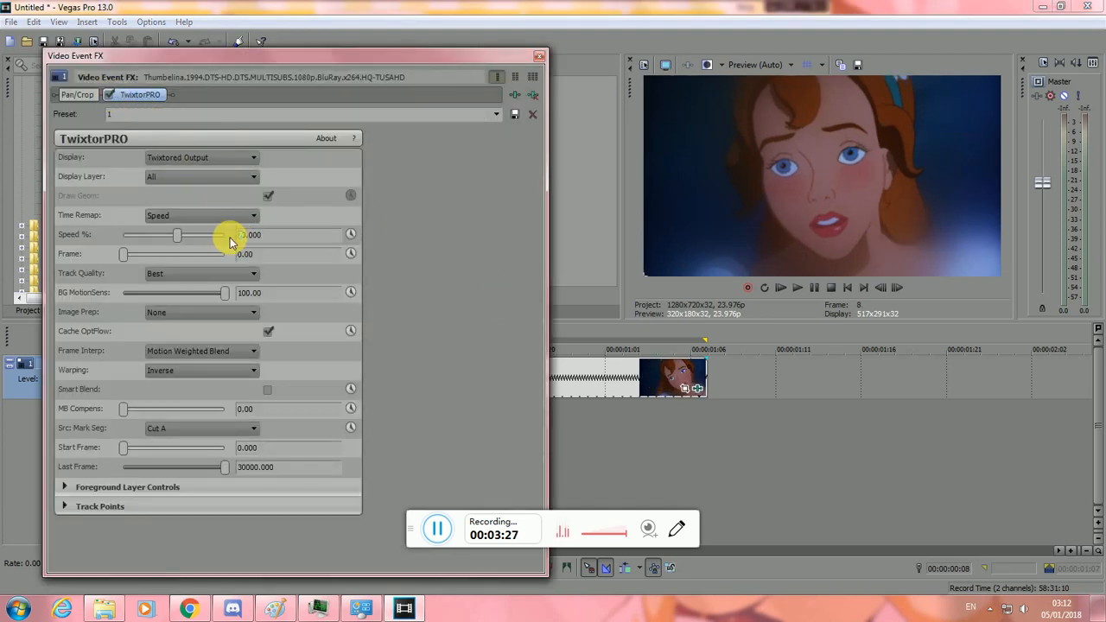
{"action": "left_click", "coordinate": [231, 238]}
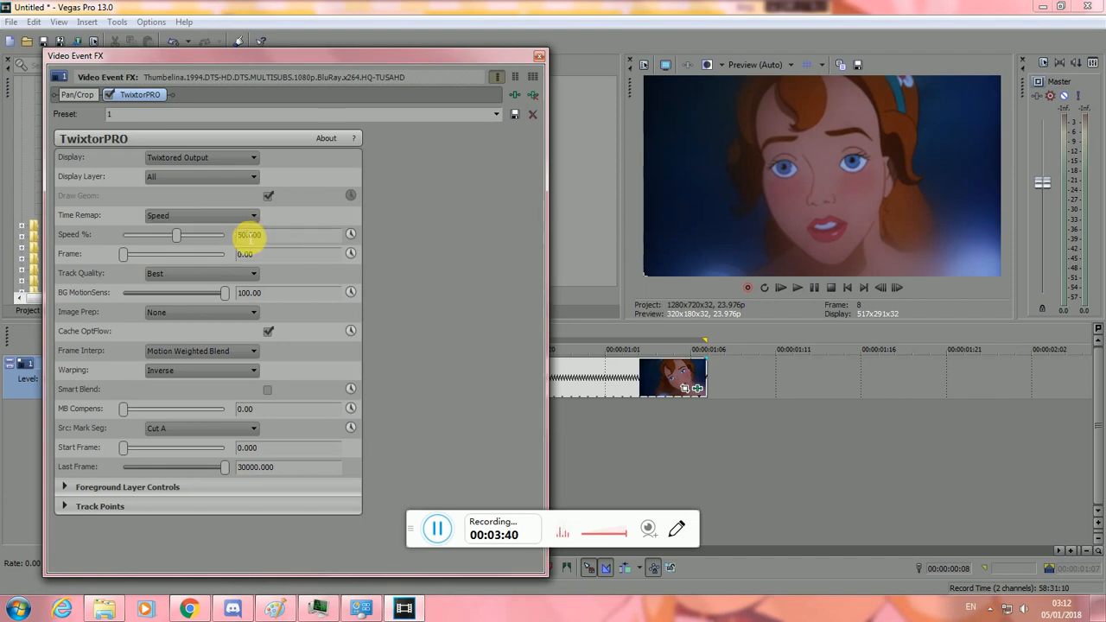
{"action": "left_click", "coordinate": [235, 236]}
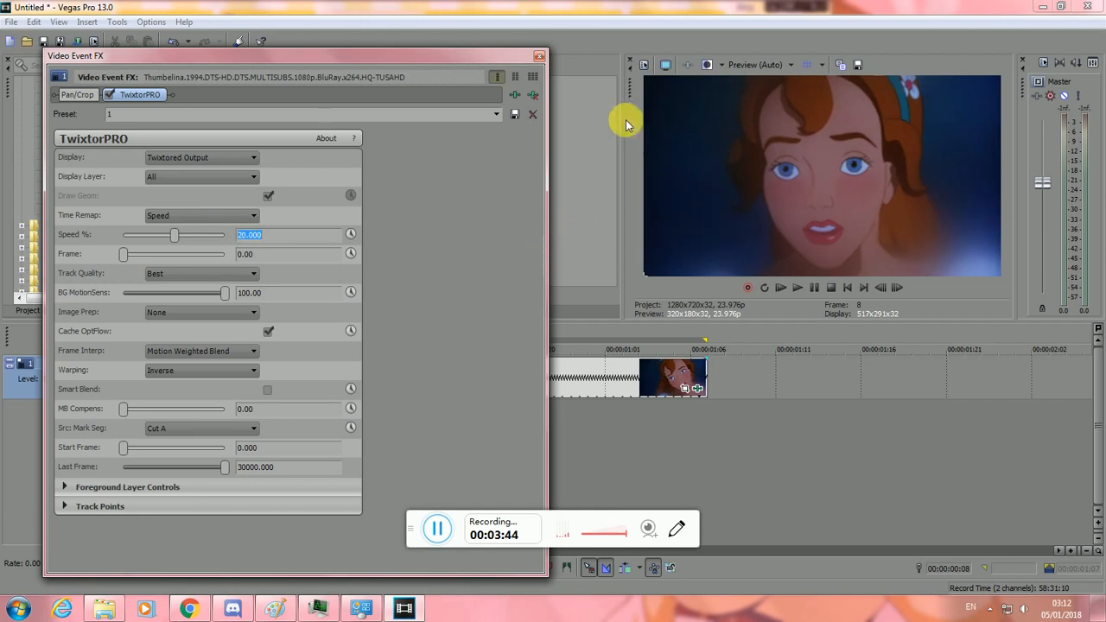
Close the effect settings and play the first clip from its start to review the slow motion.
{"action": "left_click", "coordinate": [538, 56]}
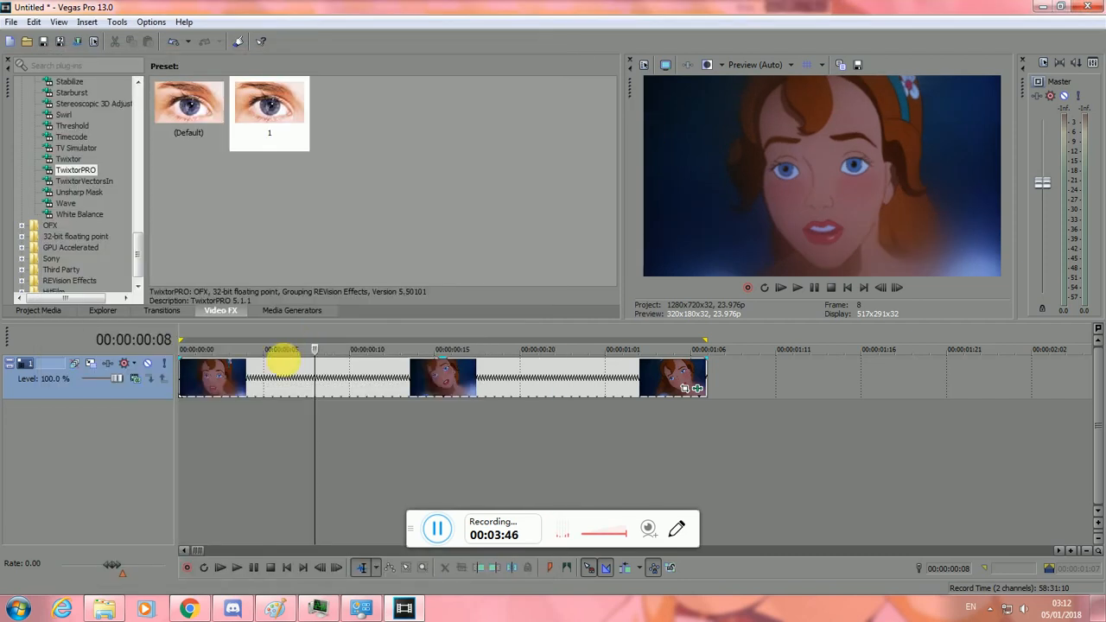
{"action": "left_click", "coordinate": [185, 423]}
{"action": "key", "text": "space"}
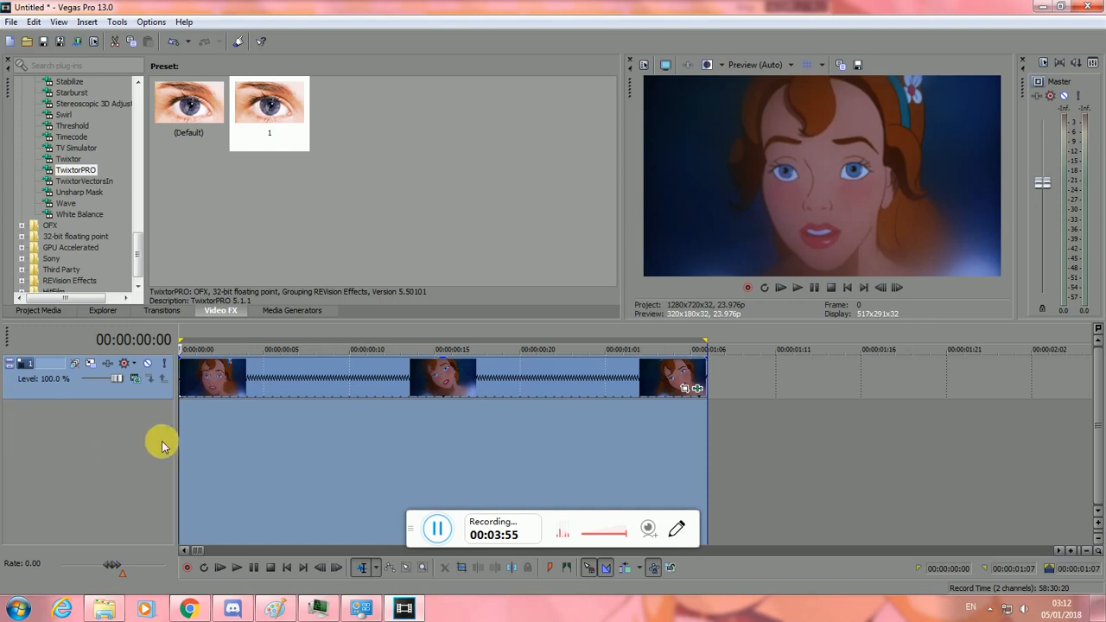
{"action": "left_click", "coordinate": [181, 442]}
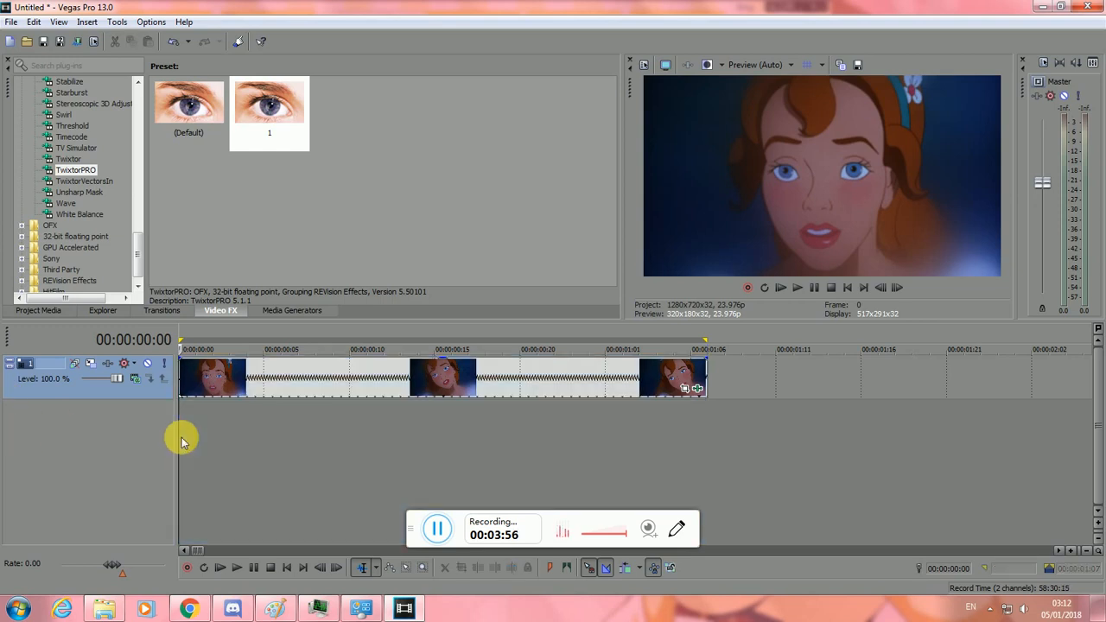
{"action": "left_click", "coordinate": [237, 568]}
{"action": "left_click", "coordinate": [239, 571]}
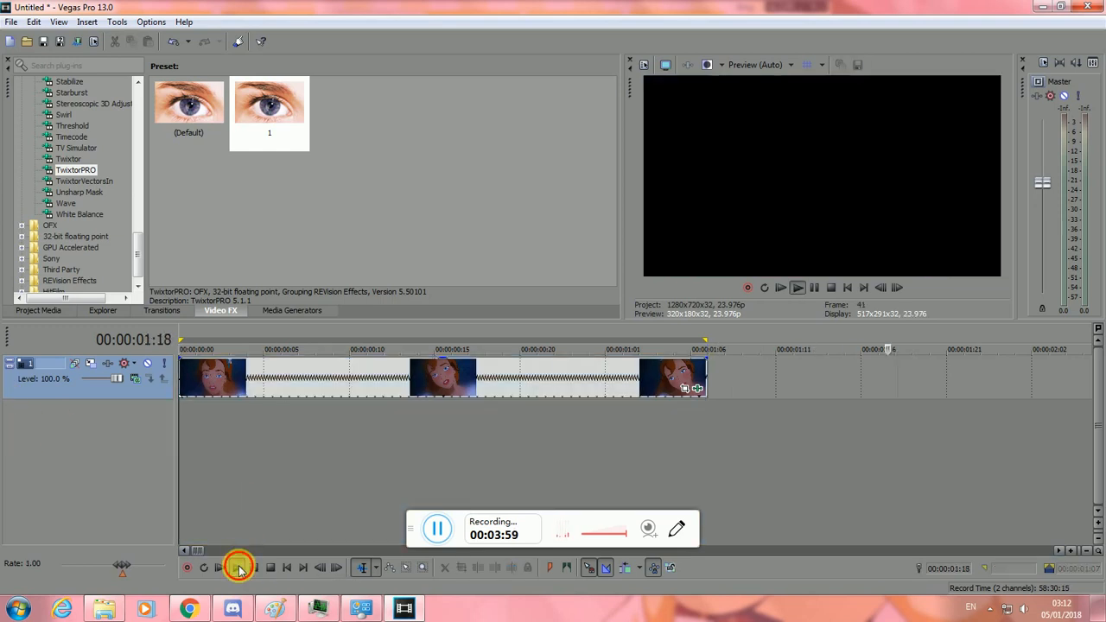
{"action": "left_click", "coordinate": [240, 570]}
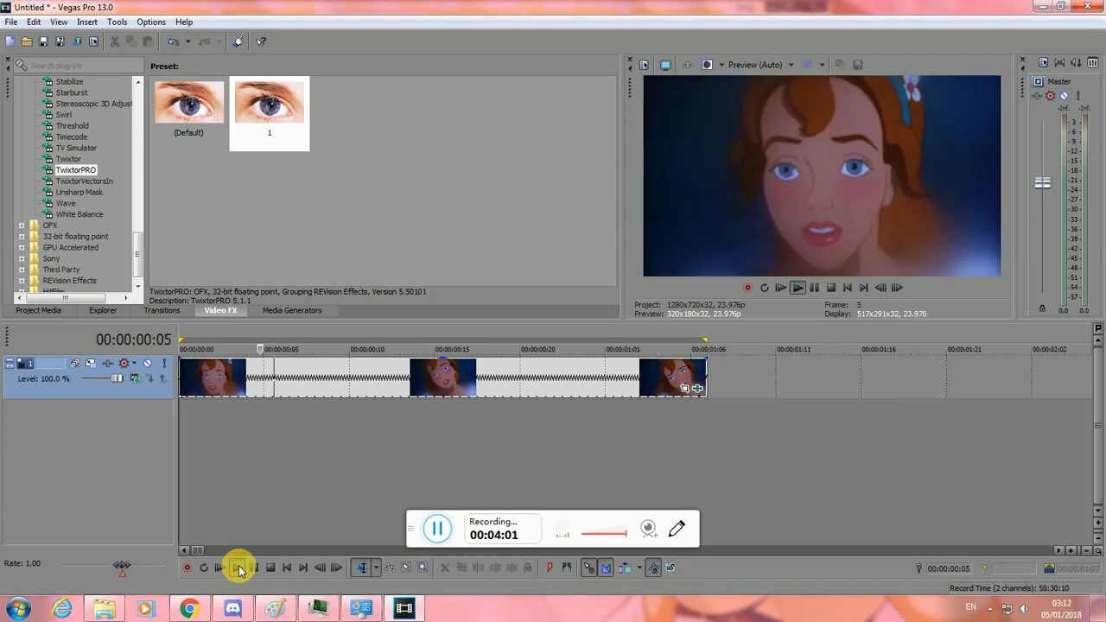
{"action": "left_click", "coordinate": [240, 570]}
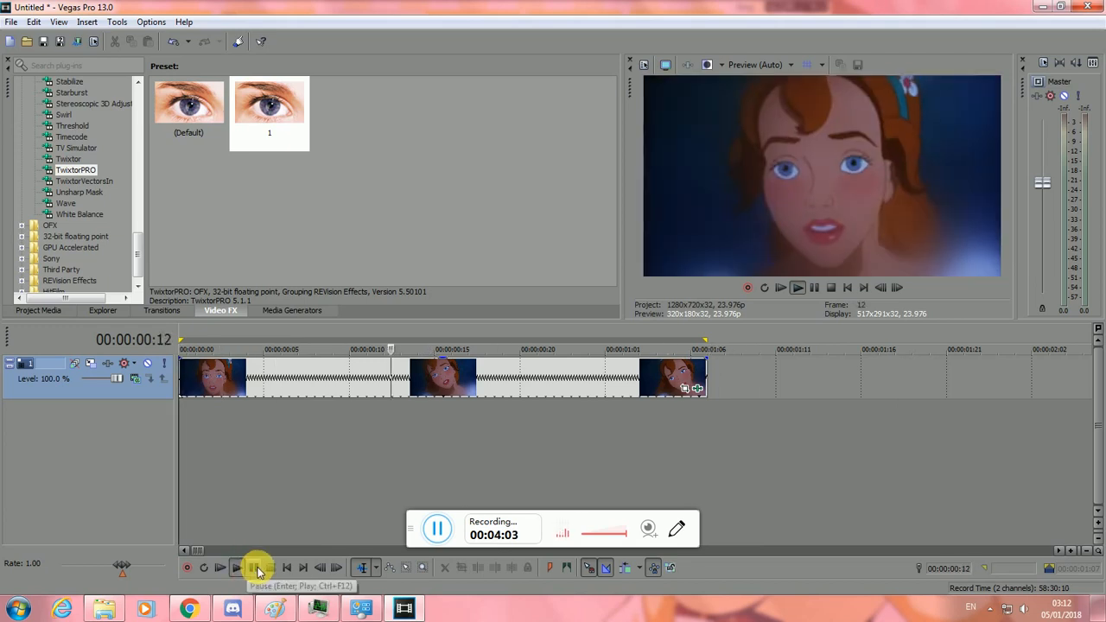
Go to the Fire and Ice clip at 00:00:15:00 and play it to review its original motion.
{"action": "scroll", "coordinate": [810, 471], "scroll_direction": "down", "scroll_amount": 2}
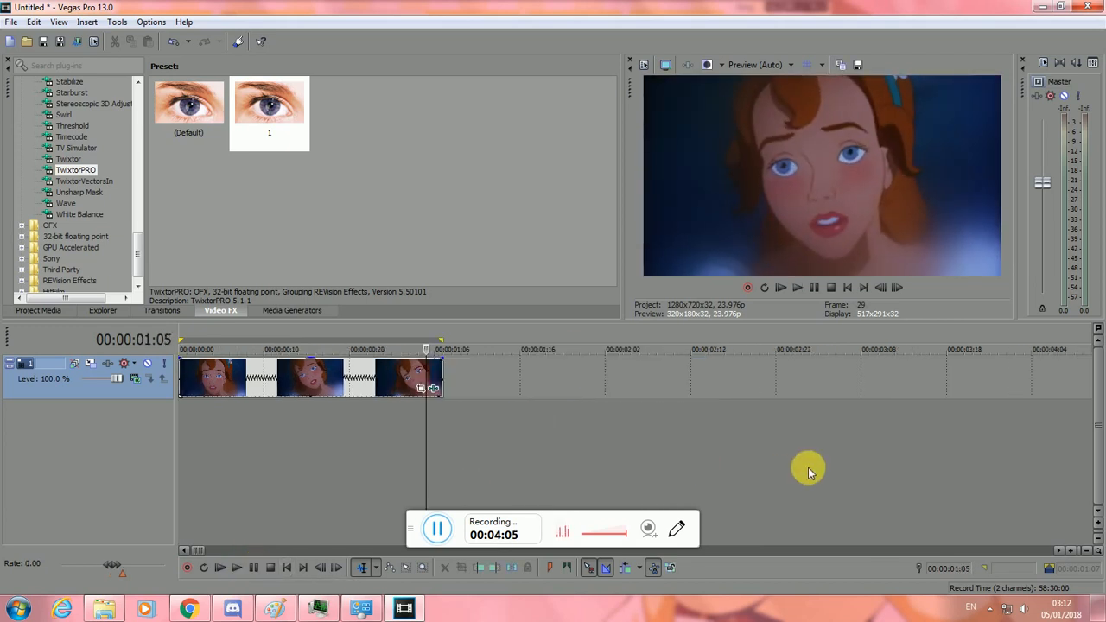
{"action": "scroll", "coordinate": [808, 467], "scroll_direction": "down", "scroll_amount": 5}
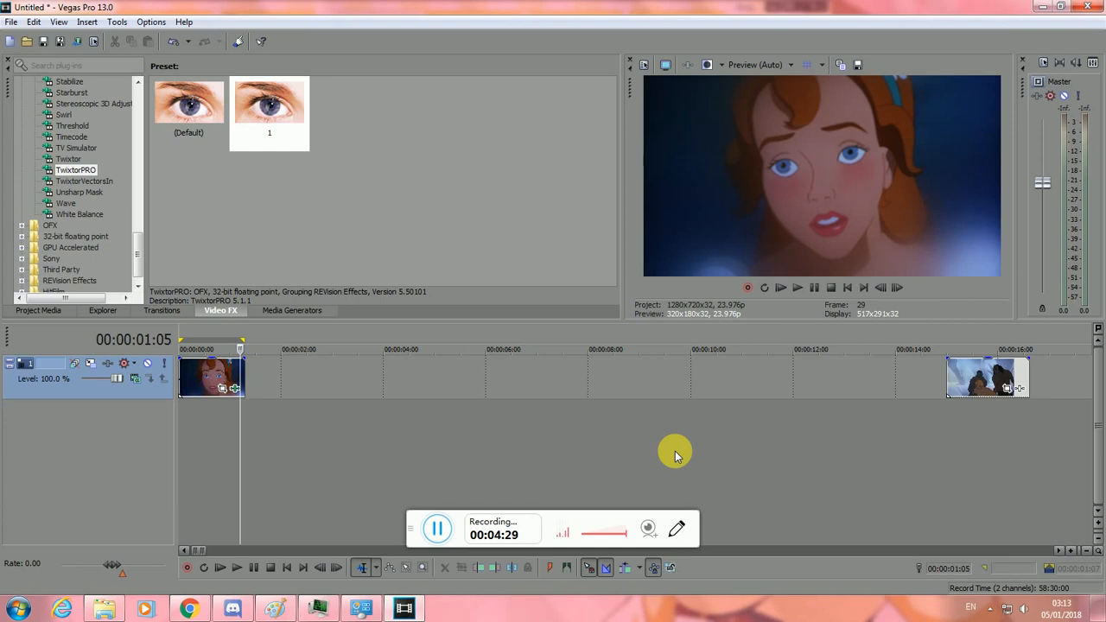
{"action": "left_click", "coordinate": [956, 415]}
{"action": "scroll", "coordinate": [883, 458], "scroll_direction": "up", "scroll_amount": 2}
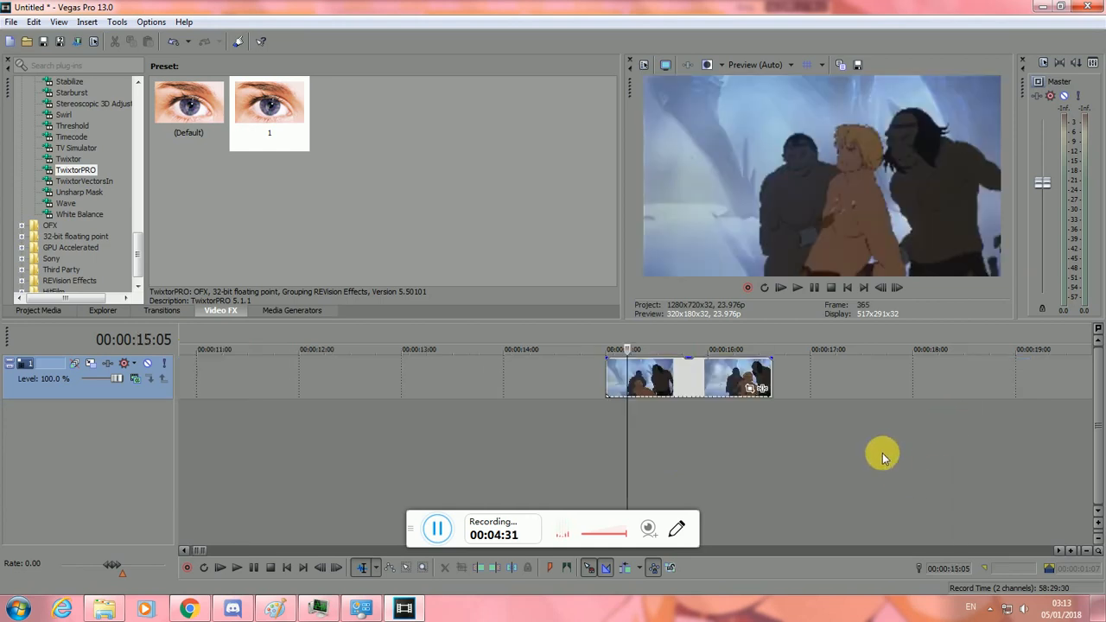
{"action": "scroll", "coordinate": [864, 436], "scroll_direction": "up", "scroll_amount": 1}
{"action": "left_click_drag", "start_coordinate": [840, 415], "coordinate": [596, 435]}
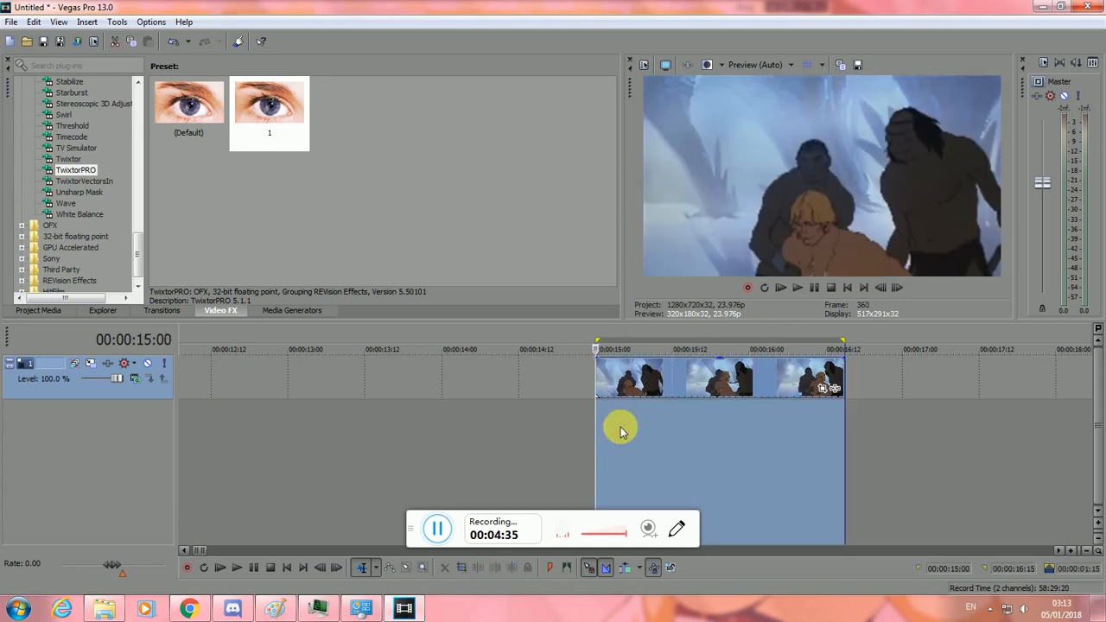
{"action": "left_click", "coordinate": [236, 567]}
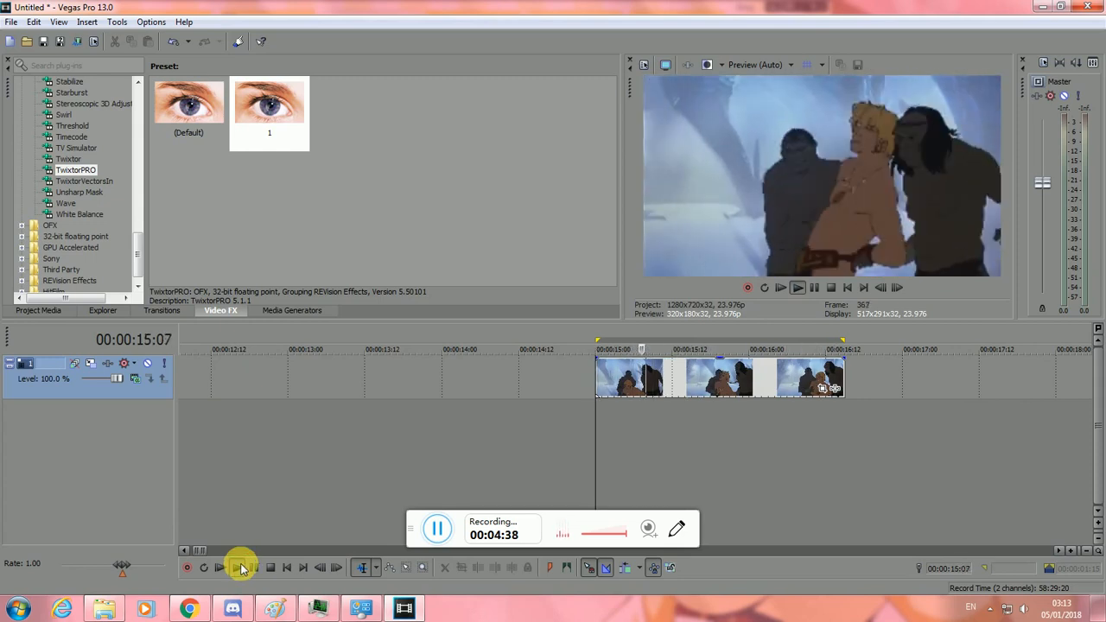
{"action": "left_click", "coordinate": [254, 567]}
{"action": "left_click", "coordinate": [656, 438]}
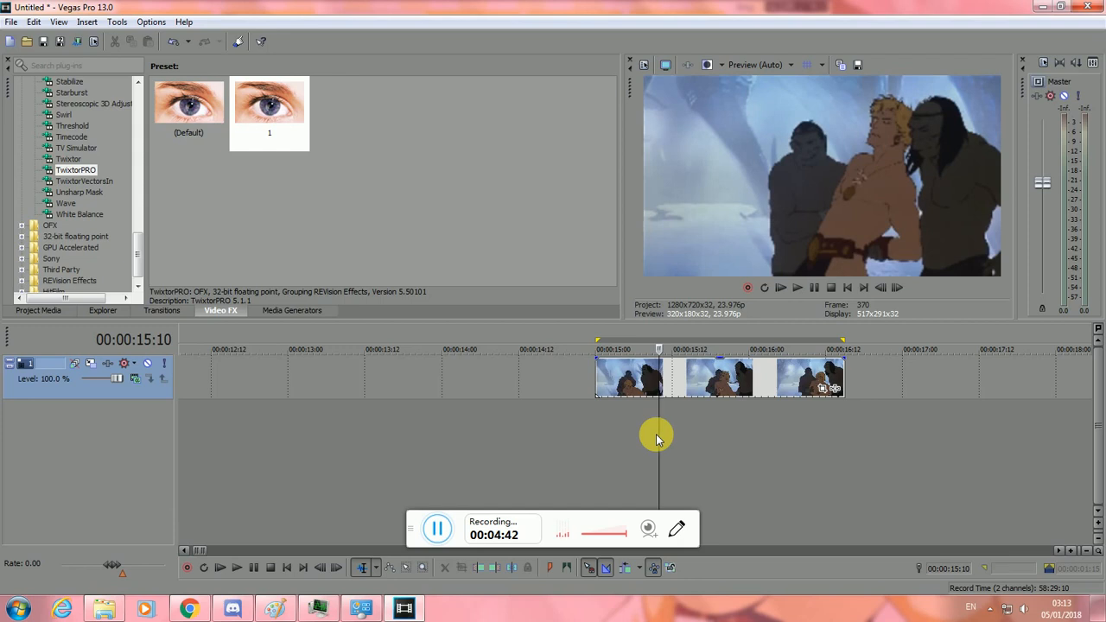
Apply TwixtorPRO preset 1 to the Fire and Ice clip and close its effect settings.
{"action": "scroll", "coordinate": [657, 438], "scroll_direction": "up", "scroll_amount": 1}
{"action": "scroll", "coordinate": [657, 438], "scroll_direction": "up", "scroll_amount": 1}
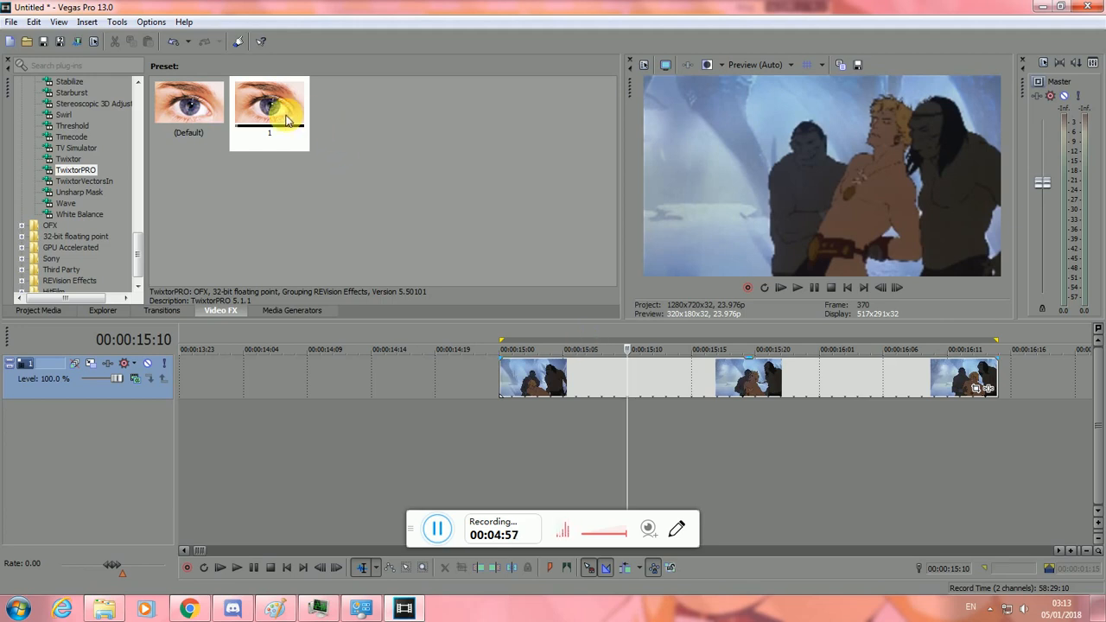
{"action": "left_click_drag", "start_coordinate": [267, 100], "coordinate": [662, 366]}
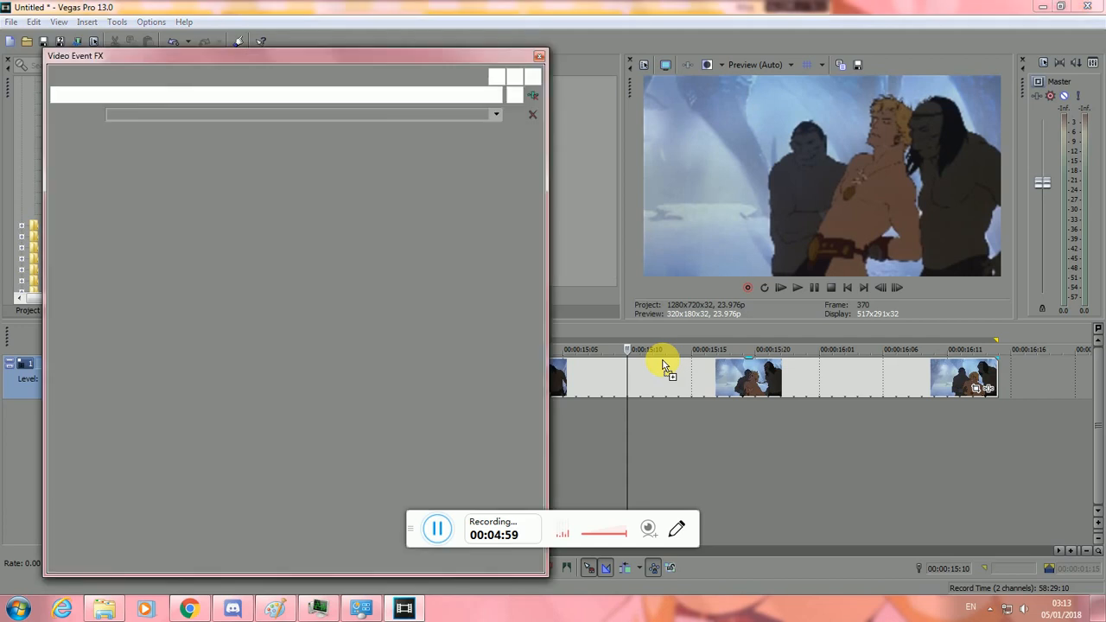
{"action": "left_click", "coordinate": [539, 56]}
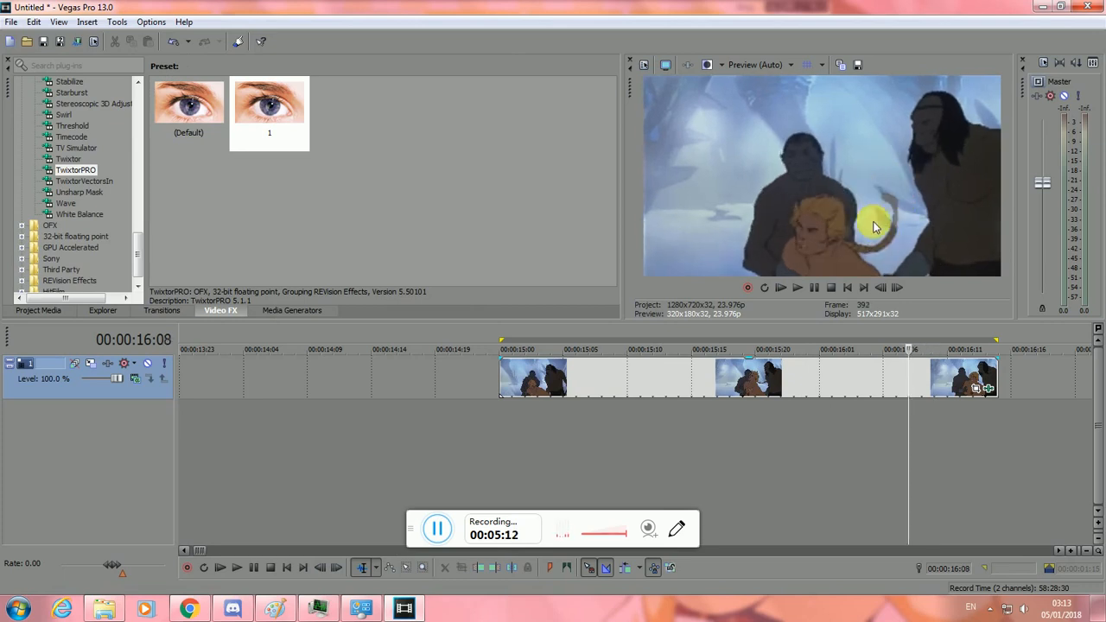
Step back and forth through the frames near the Fire and Ice clip's end to examine the warping around the figures.
{"action": "key", "text": "Left"}
{"action": "key", "text": "Left"}
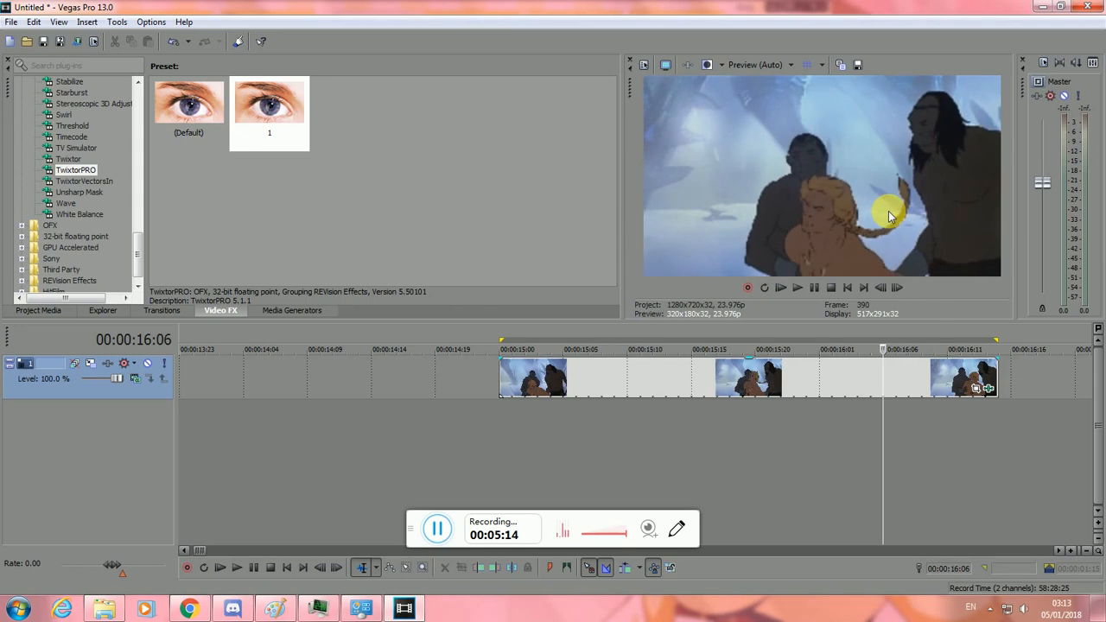
{"action": "key", "text": "Right"}
{"action": "key", "text": "Right"}
{"action": "key", "text": "Right"}
{"action": "key", "text": "Right"}
{"action": "key", "text": "Right"}
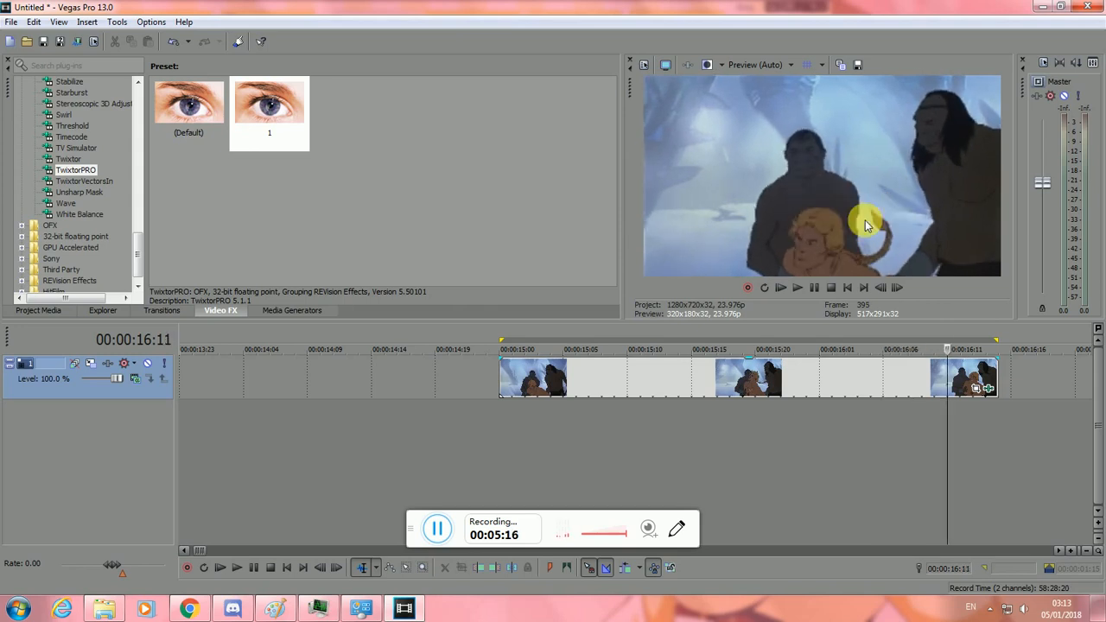
Step through the Fire and Ice clip's opening frames to examine the motion with TwixtorPRO applied.
{"action": "left_click", "coordinate": [506, 418]}
{"action": "key", "text": "Right"}
{"action": "key", "text": "Right"}
{"action": "key", "text": "Right"}
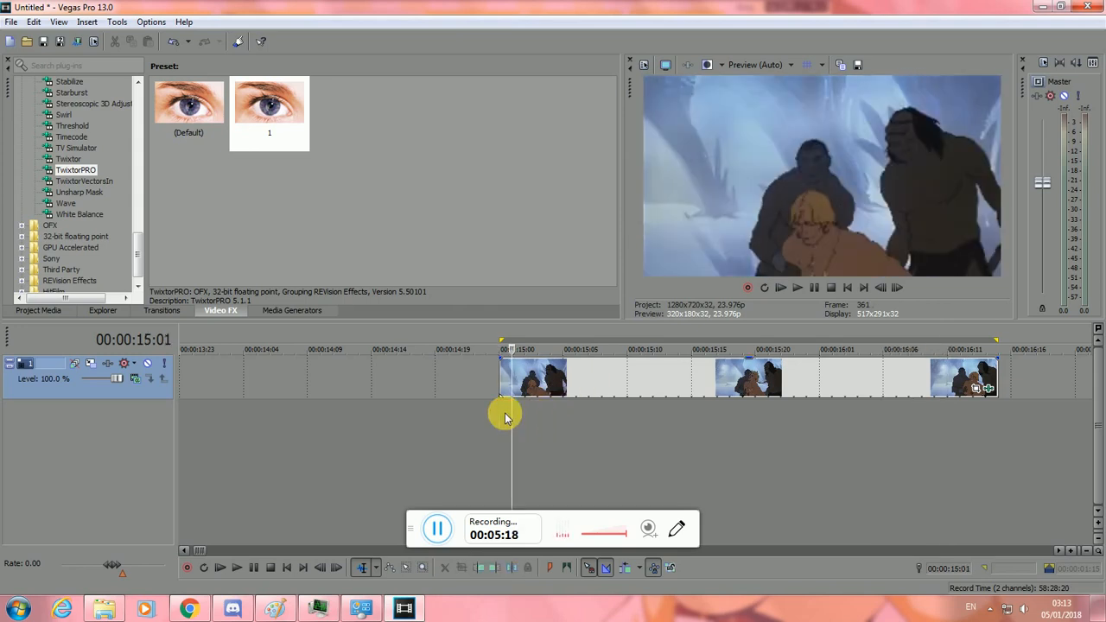
{"action": "key", "text": "Right"}
{"action": "key", "text": "Right"}
{"action": "key", "text": "Right"}
{"action": "key", "text": "Right"}
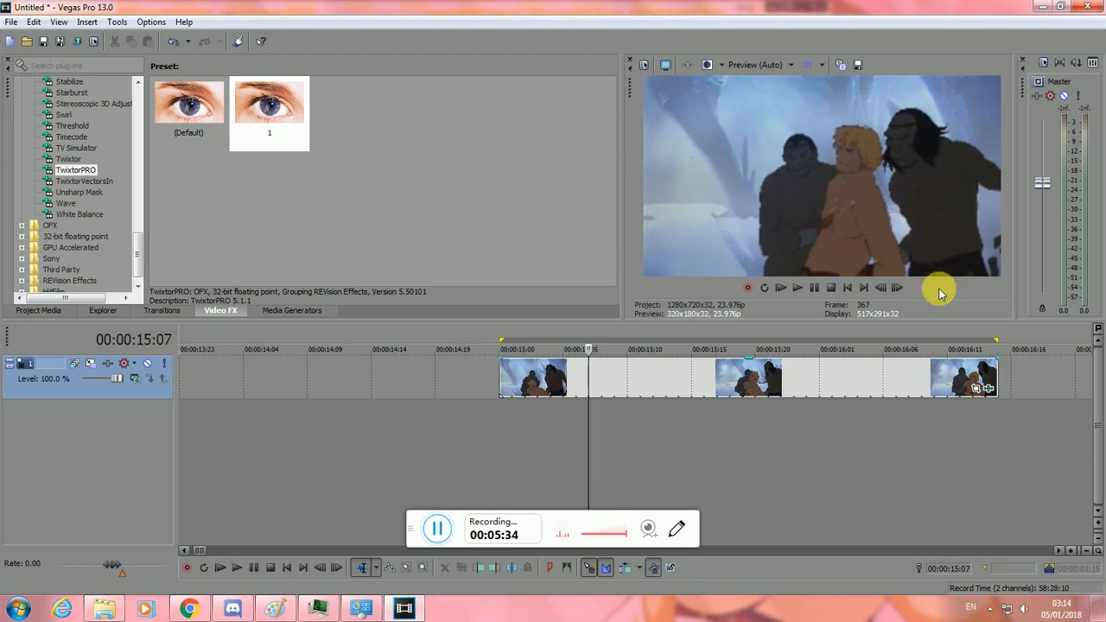
Disable the TwixtorPRO effect on the Fire and Ice clip and close its effect settings.
{"action": "left_click", "coordinate": [990, 389]}
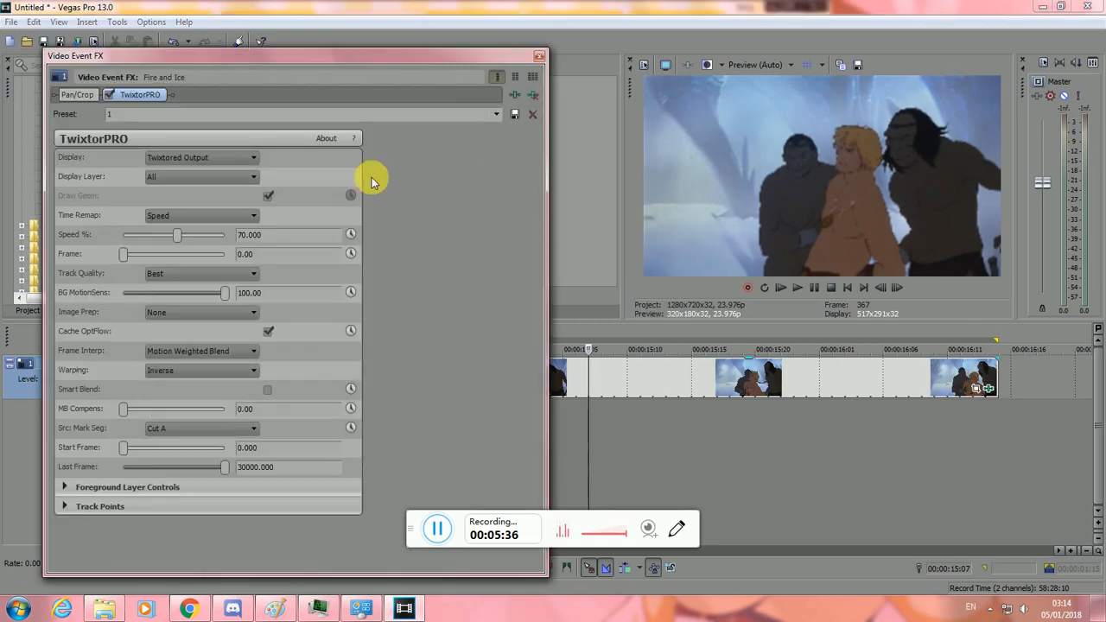
{"action": "left_click", "coordinate": [109, 95]}
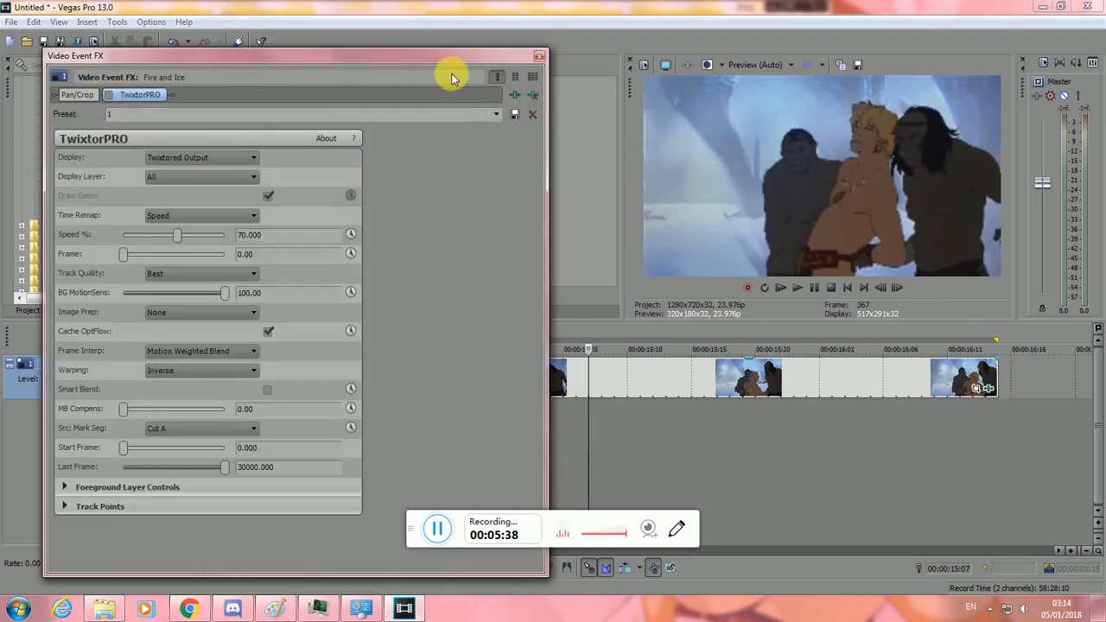
{"action": "left_click", "coordinate": [540, 56]}
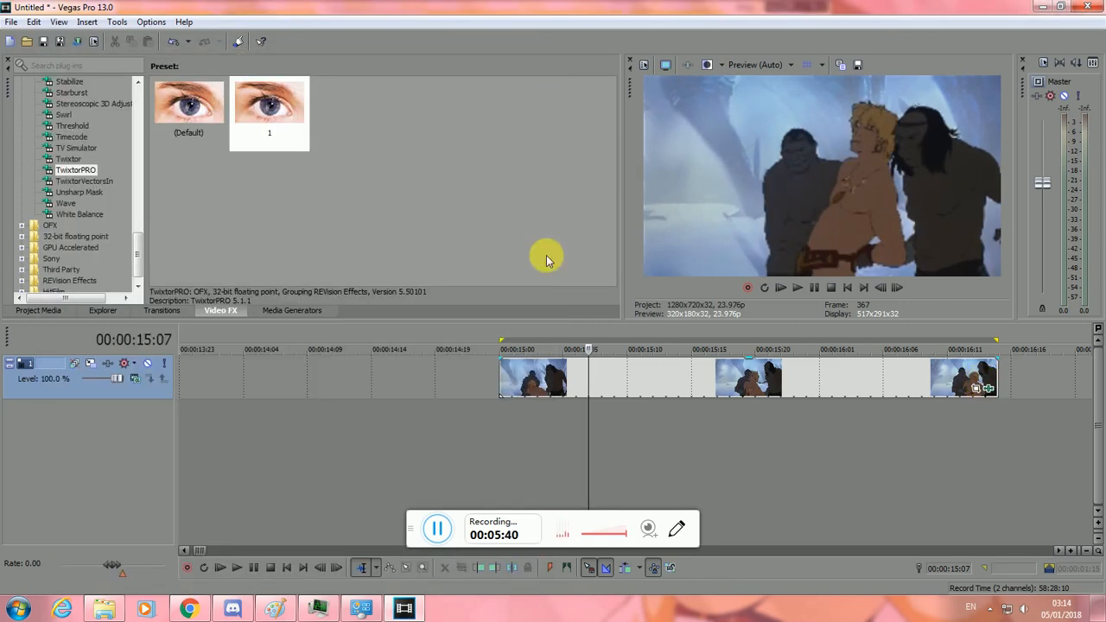
Split the Fire and Ice clip at 00:00:15:08.
{"action": "left_click", "coordinate": [509, 372]}
{"action": "key", "text": "space"}
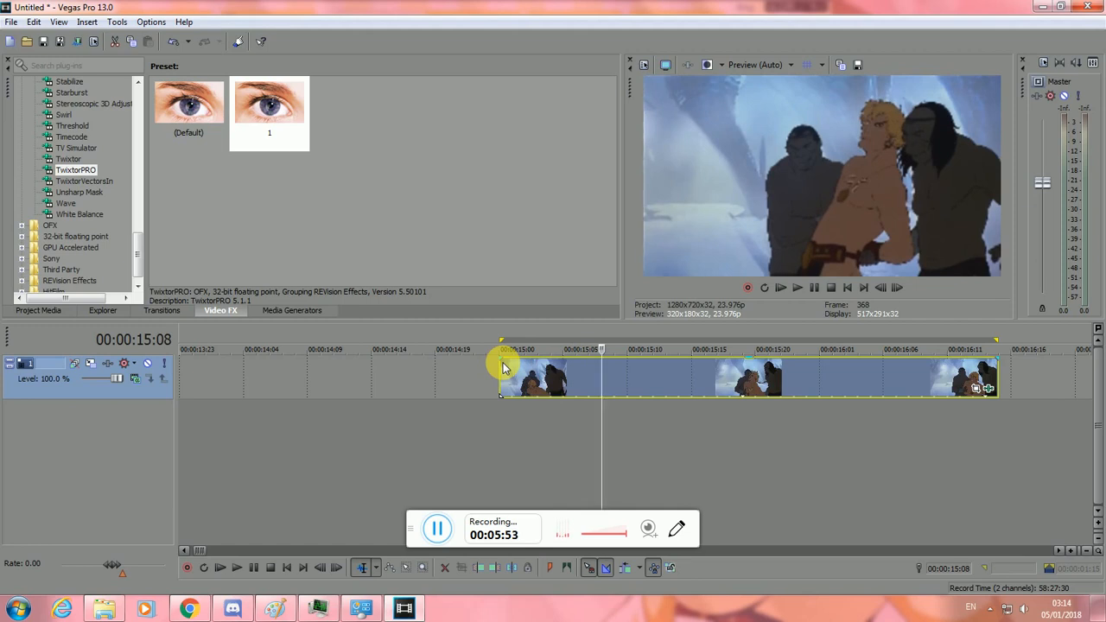
{"action": "key", "text": "s"}
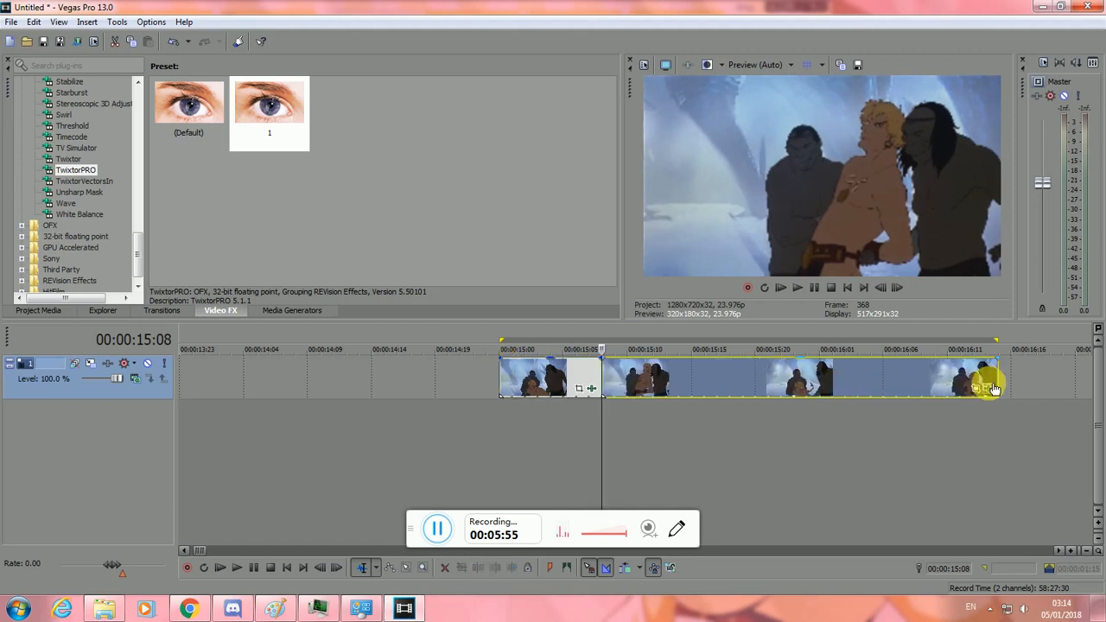
On the segment after the split, enable TwixtorPRO with Speed % at 20 and set the event's playback rate to 2.
{"action": "left_click", "coordinate": [991, 388]}
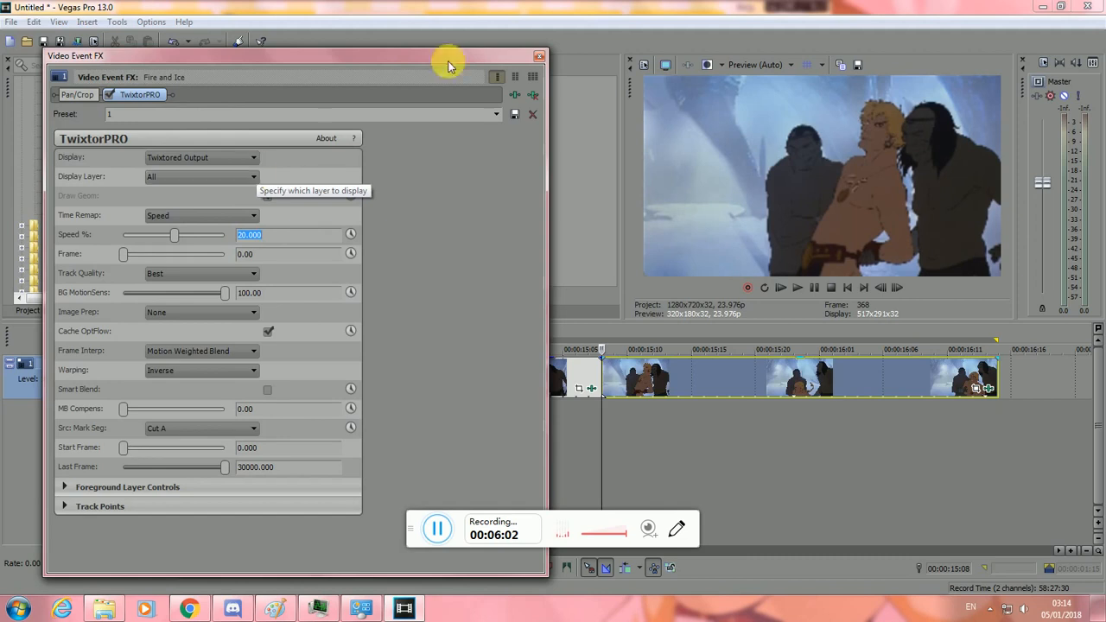
{"action": "left_click", "coordinate": [540, 55]}
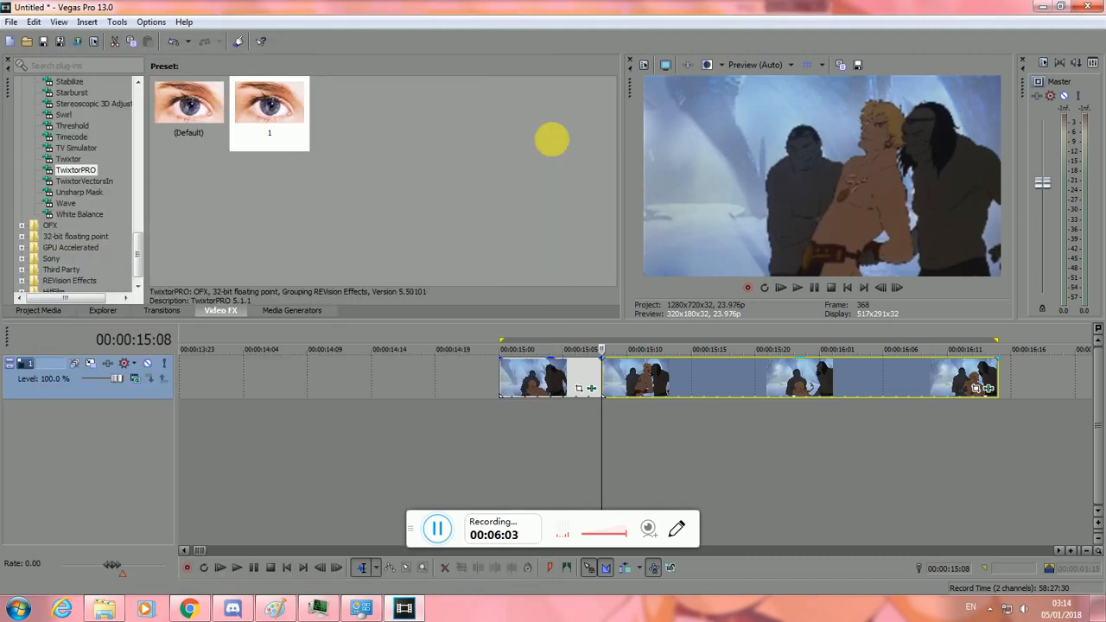
{"action": "right_click", "coordinate": [647, 364]}
{"action": "left_click", "coordinate": [750, 588]}
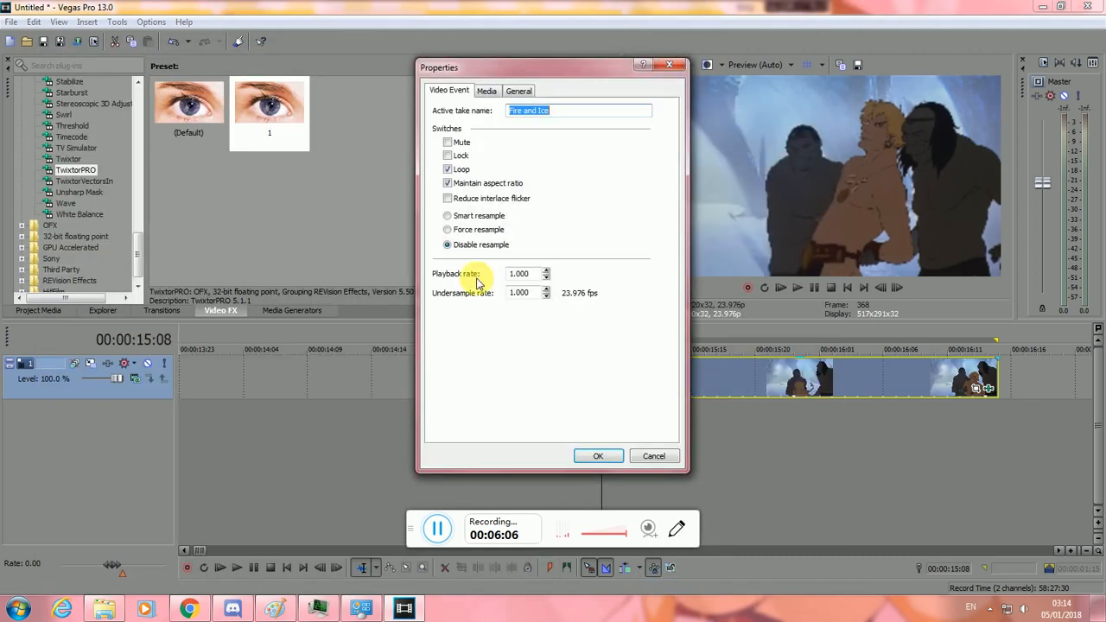
{"action": "double_click", "coordinate": [523, 273]}
{"action": "type", "text": "2"}
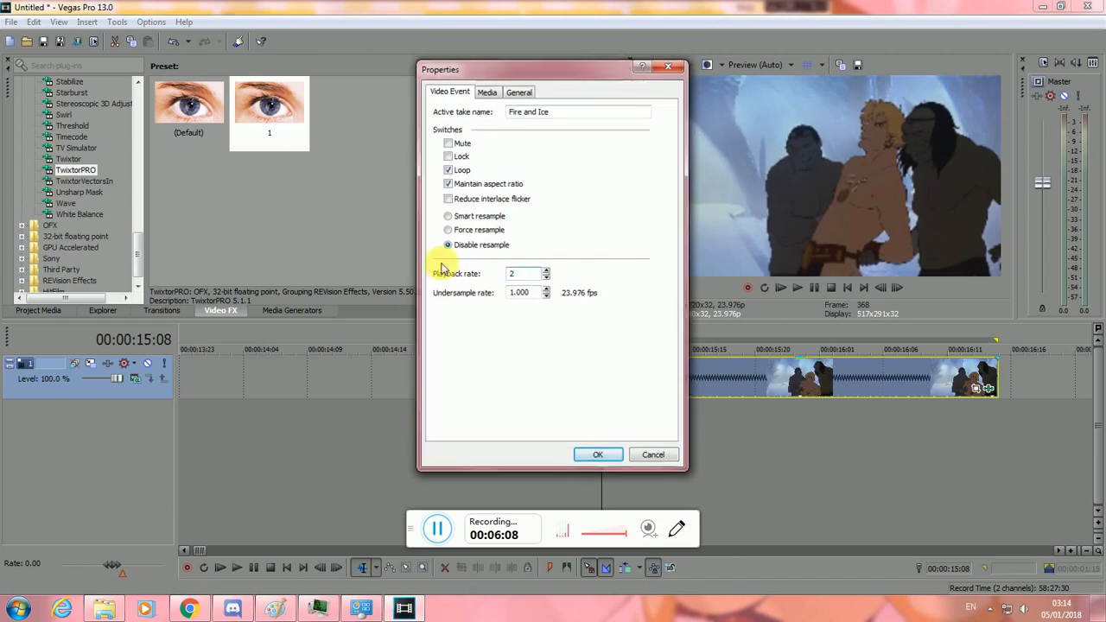
{"action": "key", "text": "Return"}
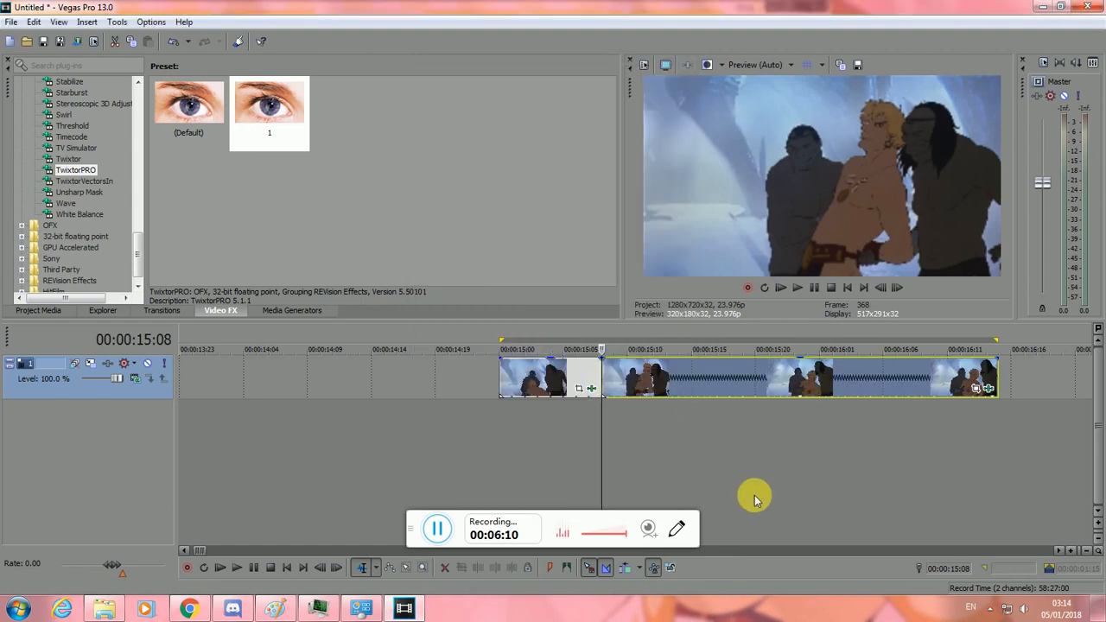
Check the second segment frame by frame, split it at 00:00:15:19 and select the segment after the cut.
{"action": "key", "text": "space"}
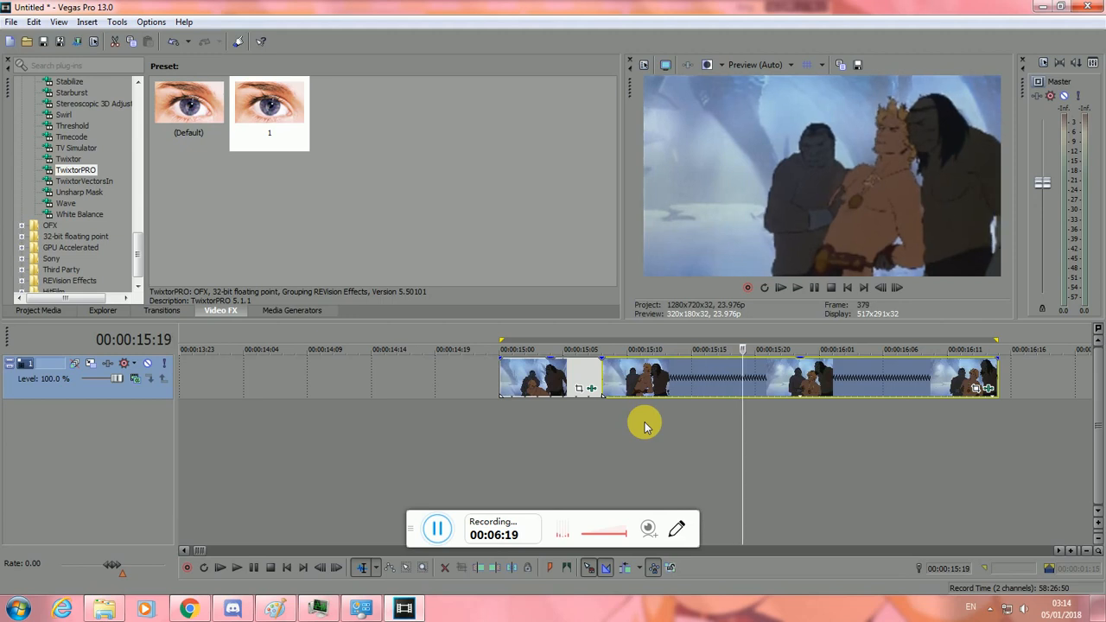
{"action": "key", "text": "Right"}
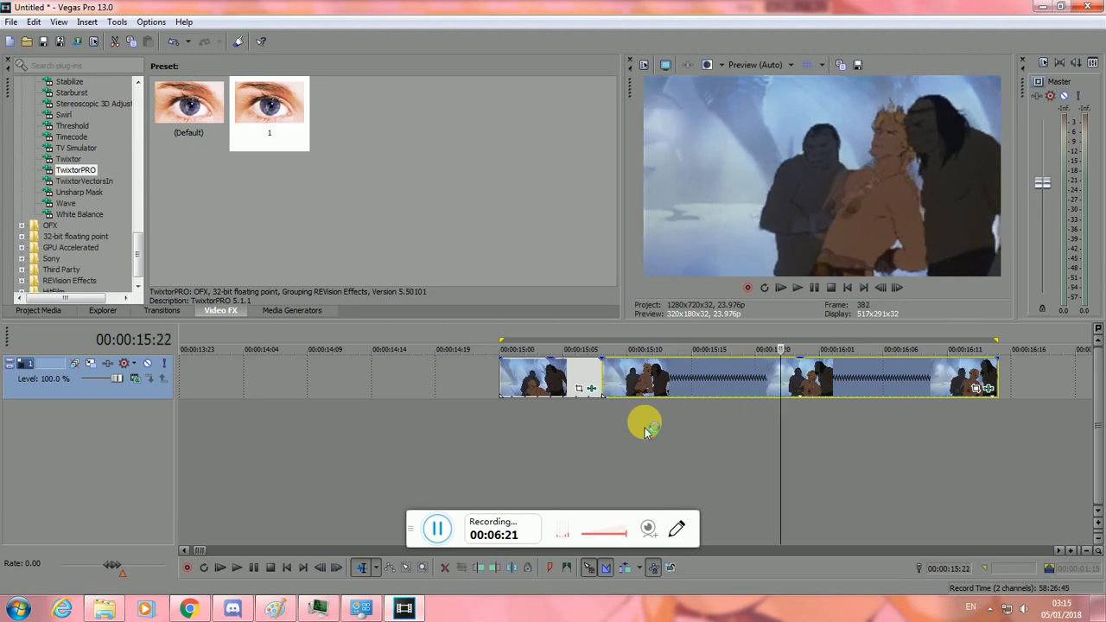
{"action": "key", "text": "Left"}
{"action": "key", "text": "Left"}
{"action": "key", "text": "Left"}
{"action": "key", "text": "Left"}
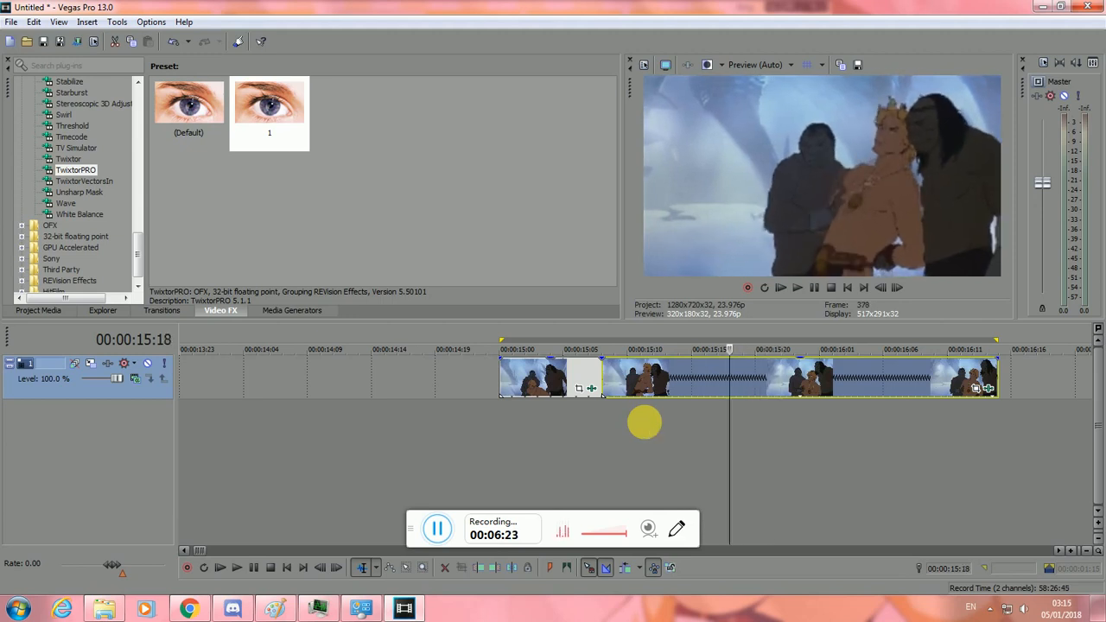
{"action": "key", "text": "Left"}
{"action": "key", "text": "Right"}
{"action": "key", "text": "Right"}
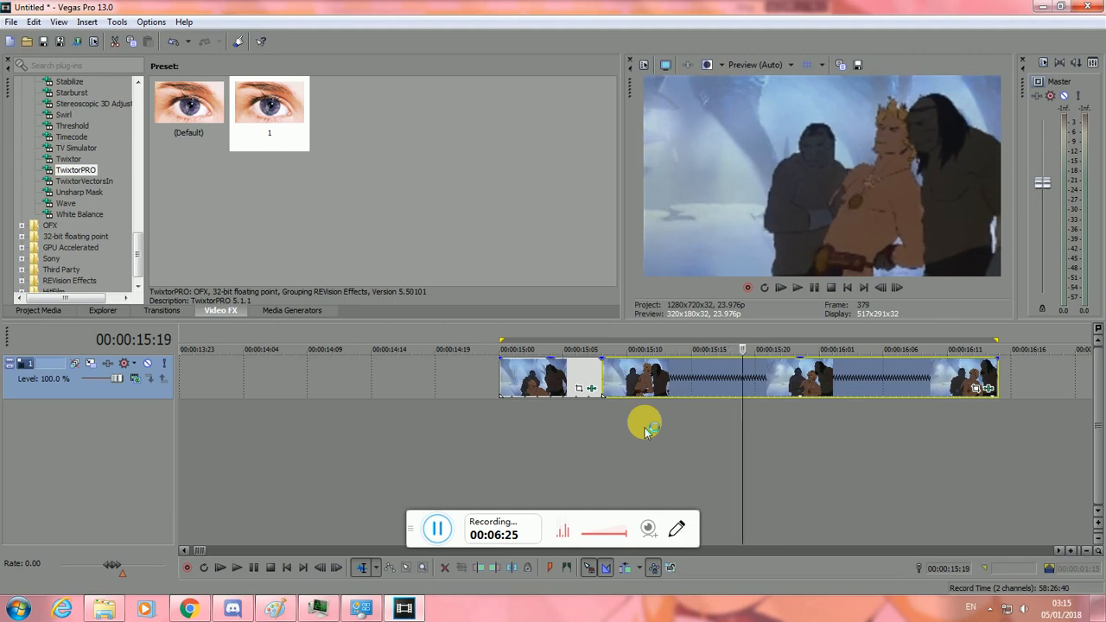
{"action": "key", "text": "s"}
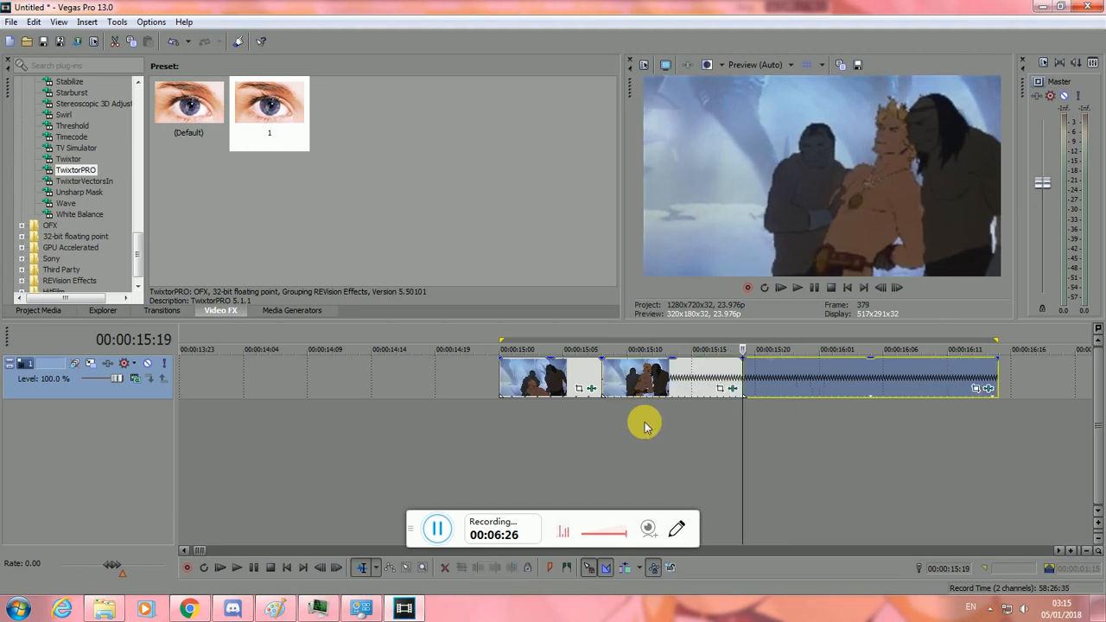
{"action": "left_click", "coordinate": [776, 383]}
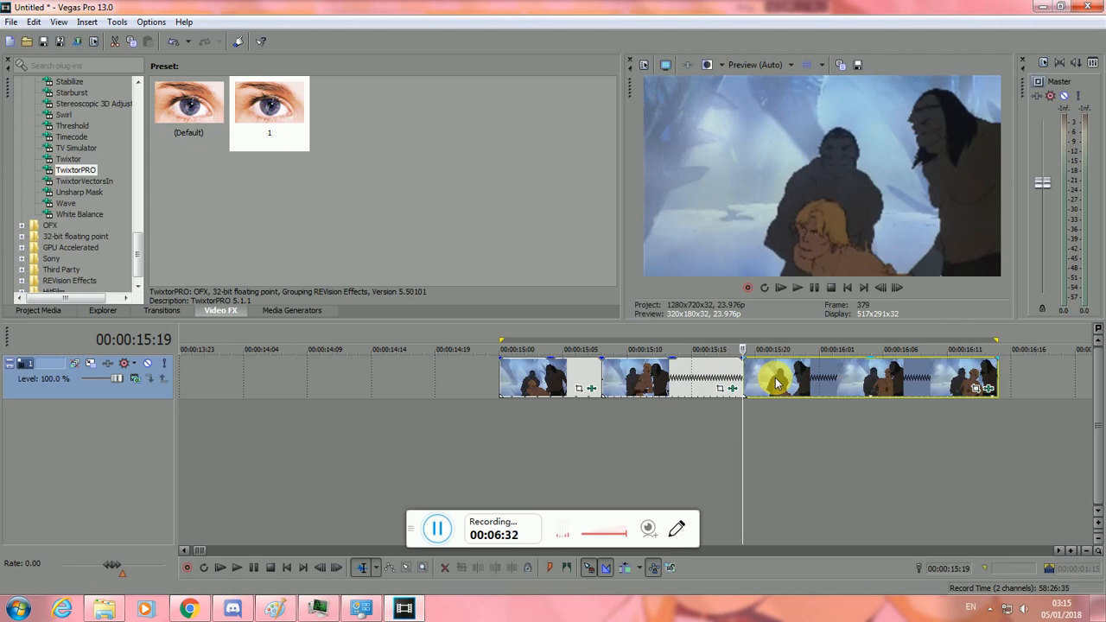
Disable the TwixtorPRO effect on the segment after the cut at 00:00:15:19 and close its effect settings.
{"action": "key", "text": "Left"}
{"action": "key", "text": "Right"}
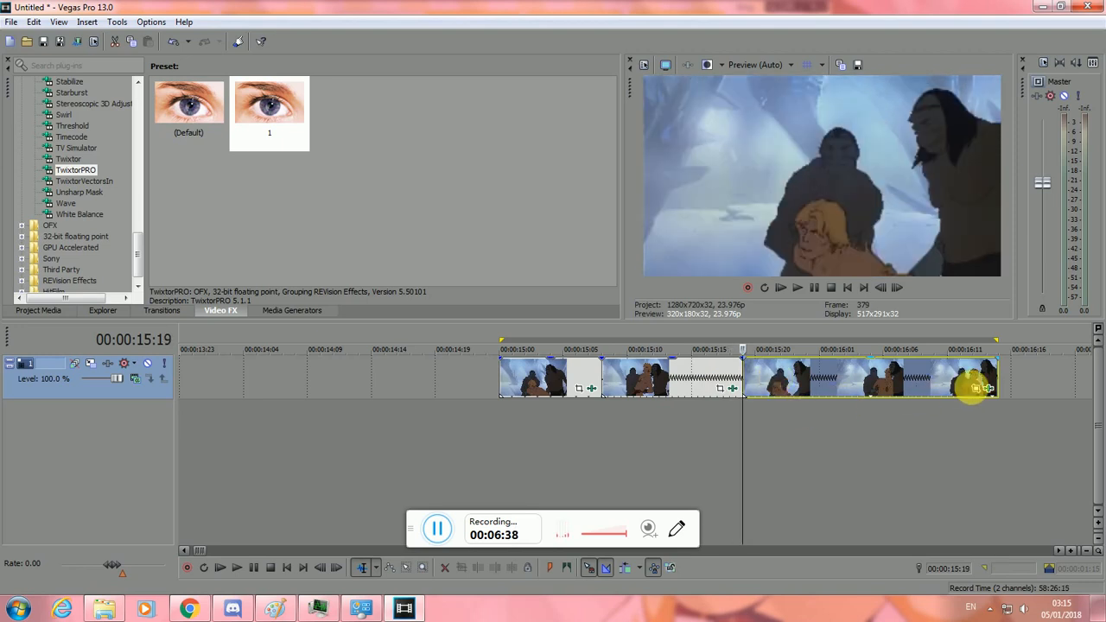
{"action": "left_click", "coordinate": [989, 388]}
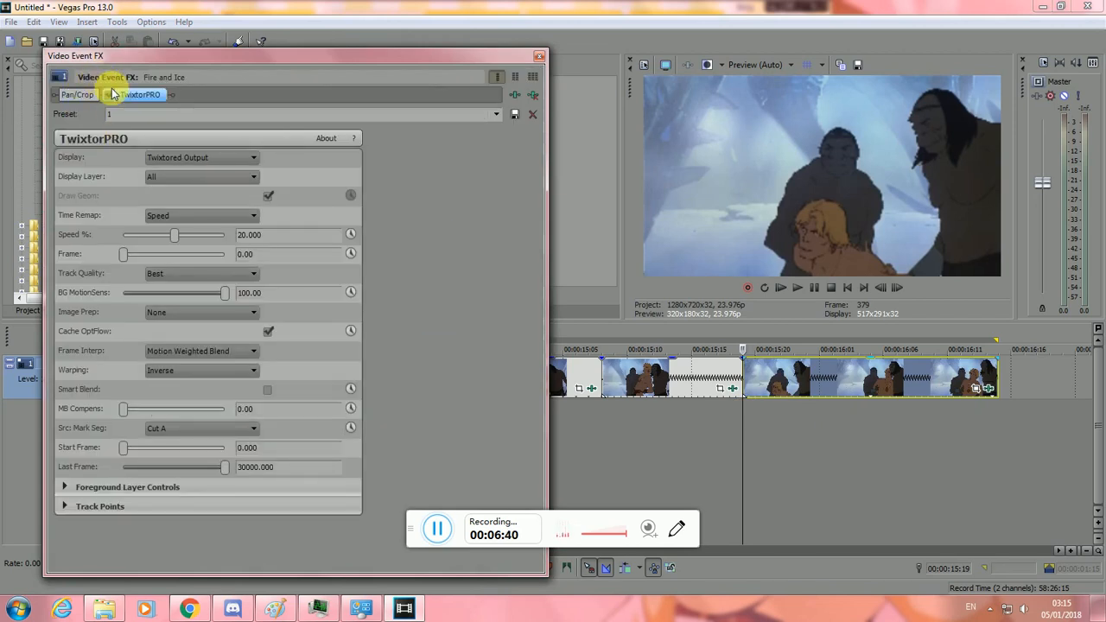
{"action": "left_click", "coordinate": [540, 56]}
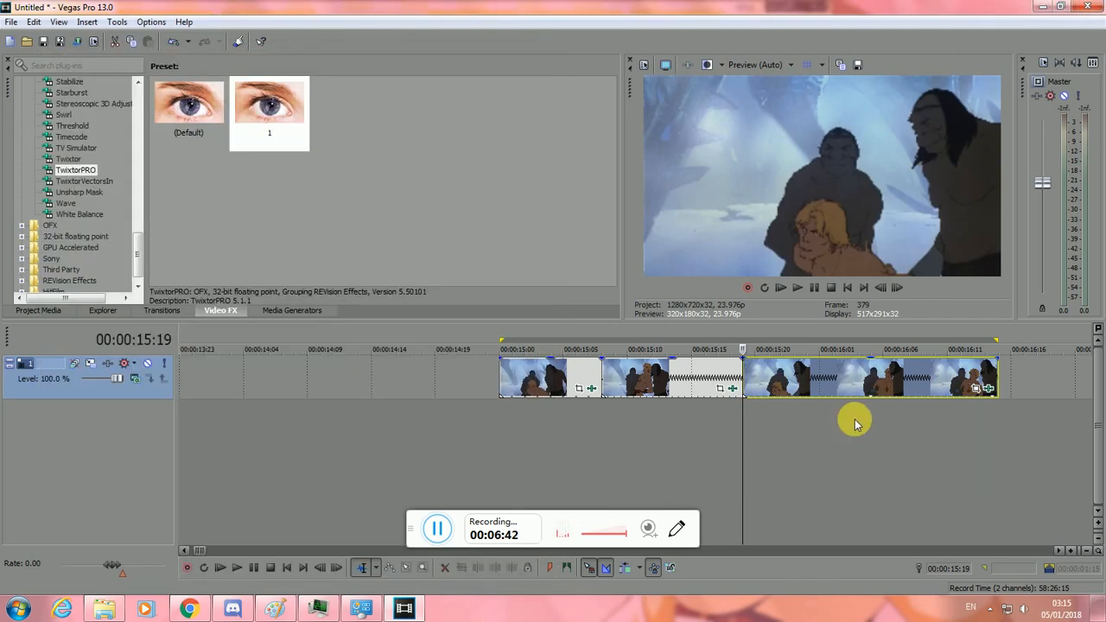
Set the third segment's playback rate to 1, then extend its start to include earlier footage and realign it to 00:00:15:19.
{"action": "right_click", "coordinate": [845, 386]}
{"action": "left_click", "coordinate": [886, 582]}
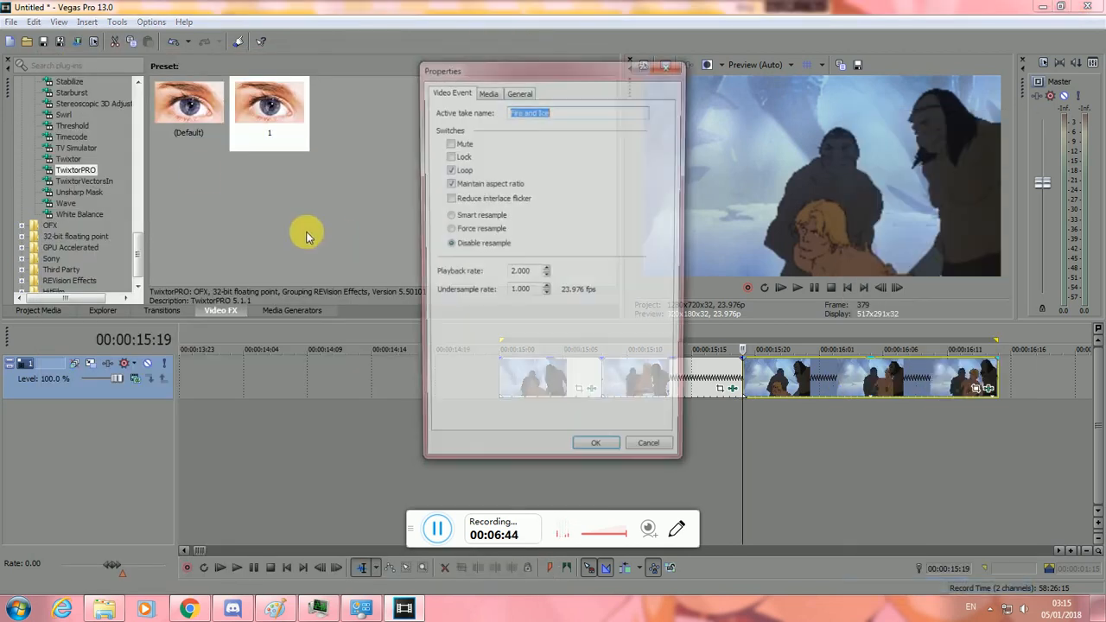
{"action": "double_click", "coordinate": [521, 273]}
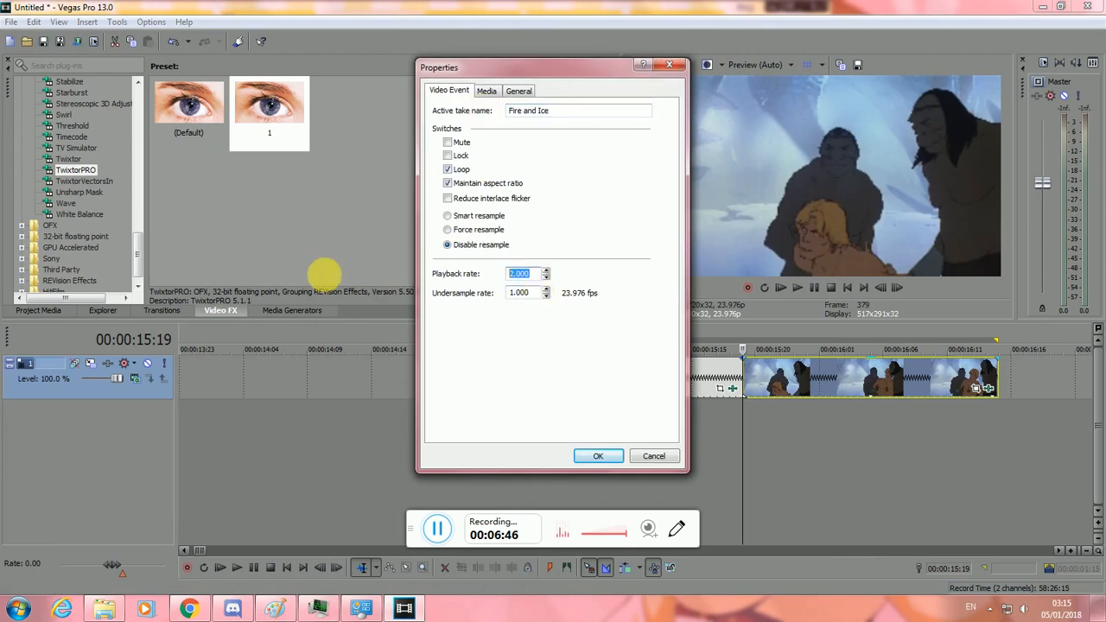
{"action": "type", "text": "1"}
{"action": "key", "text": "Return"}
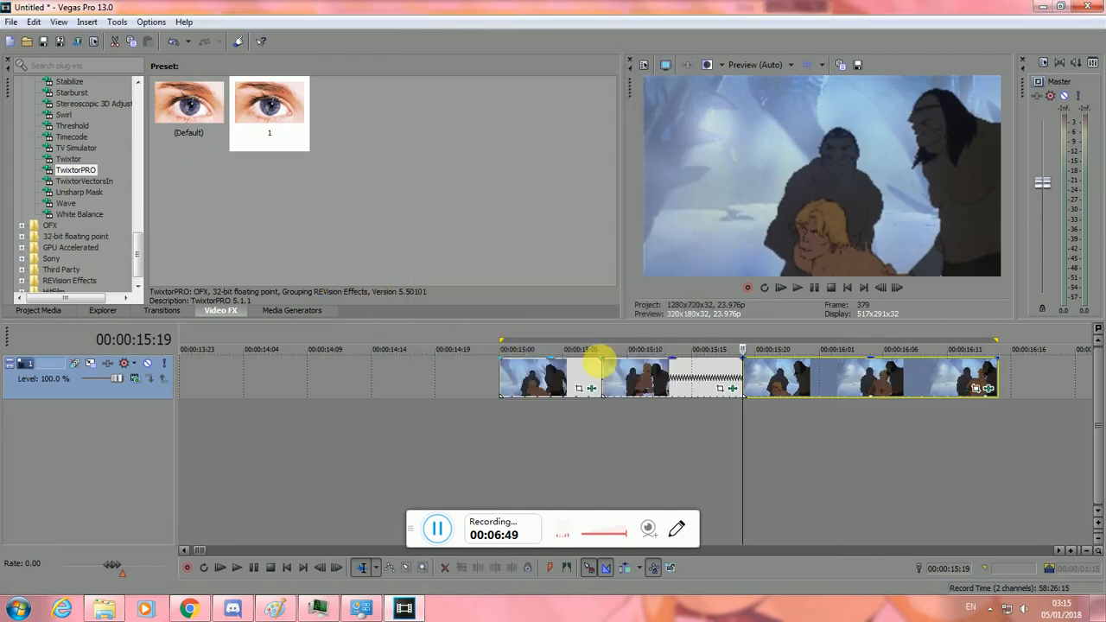
{"action": "left_click_drag", "start_coordinate": [754, 385], "coordinate": [911, 384]}
{"action": "left_click_drag", "start_coordinate": [974, 385], "coordinate": [781, 386]}
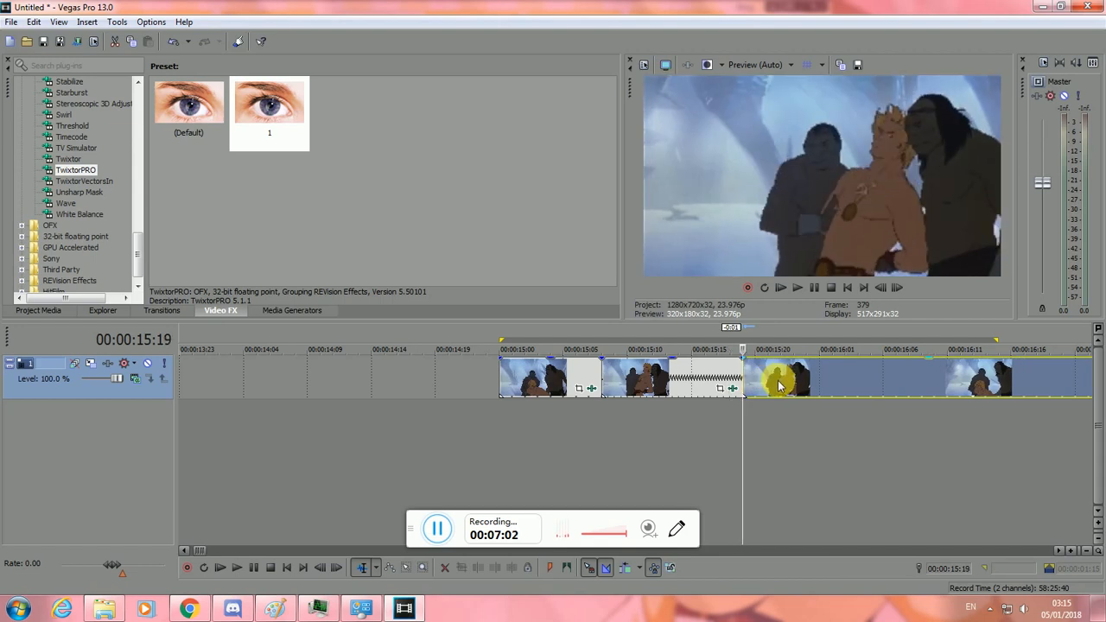
Play back the three Fire and Ice segments from 00:00:15:00 to review the motion across the cuts.
{"action": "left_click", "coordinate": [505, 416]}
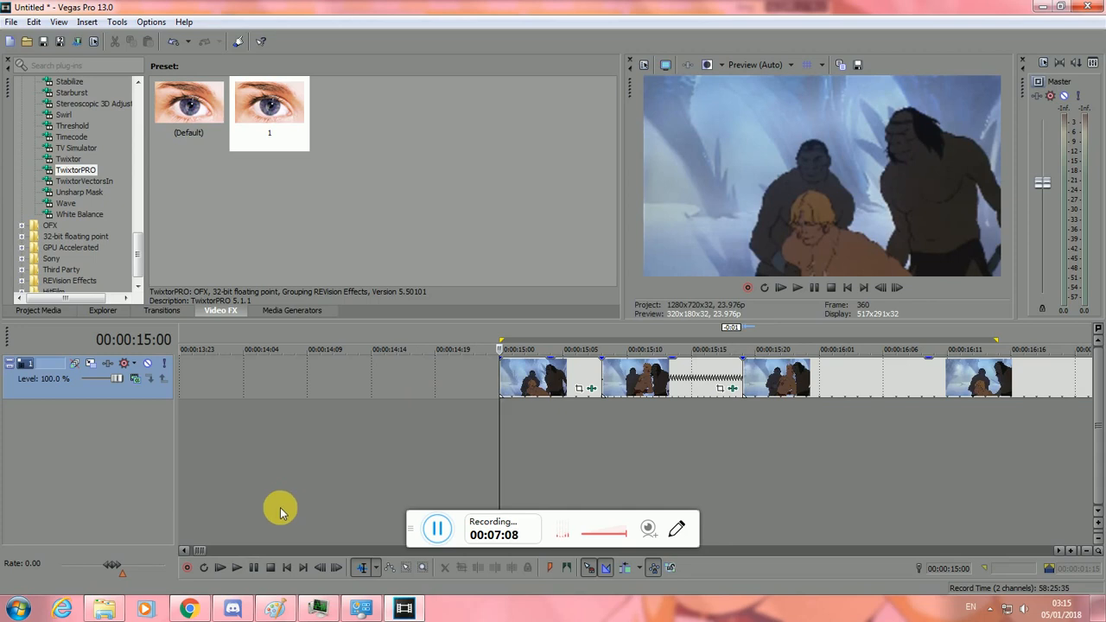
{"action": "left_click", "coordinate": [236, 567]}
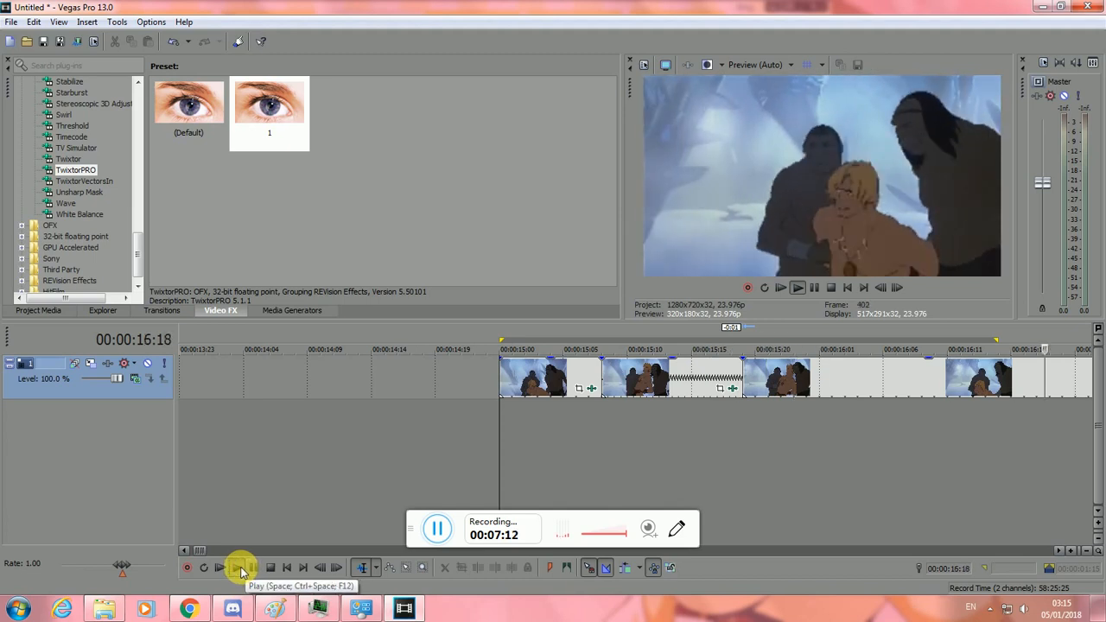
{"action": "left_click", "coordinate": [241, 568]}
{"action": "left_click", "coordinate": [238, 569]}
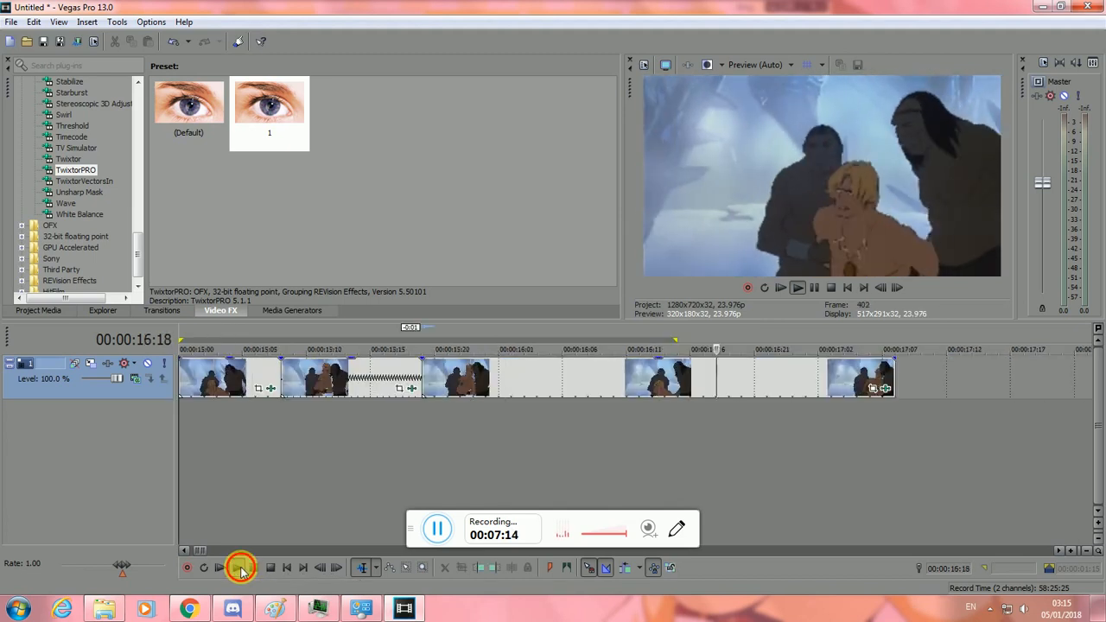
{"action": "left_click", "coordinate": [239, 568]}
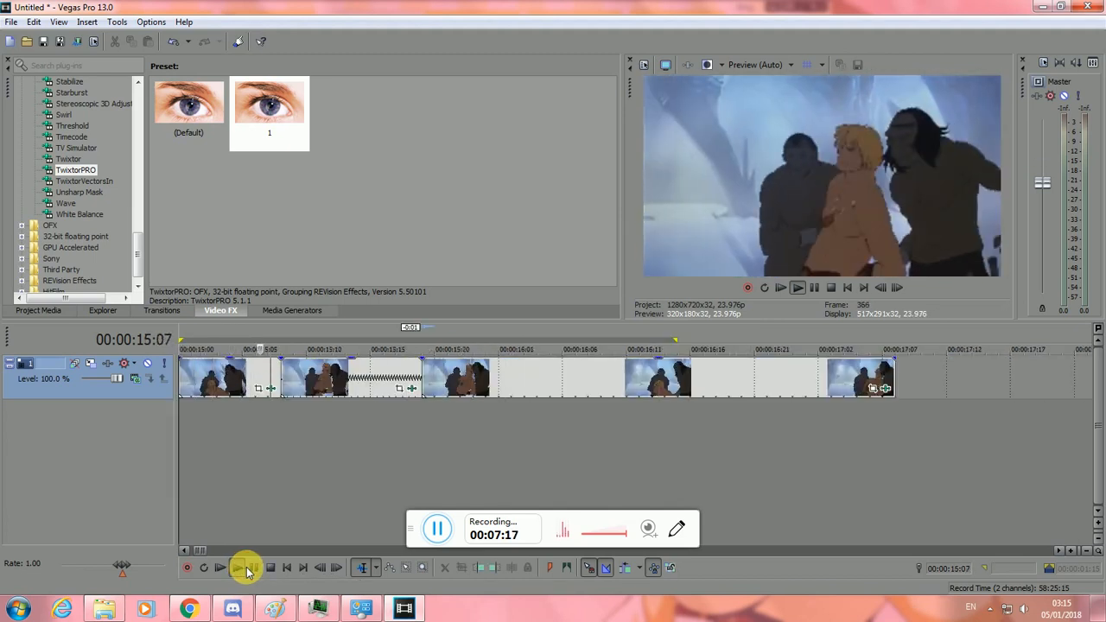
{"action": "left_click", "coordinate": [253, 568]}
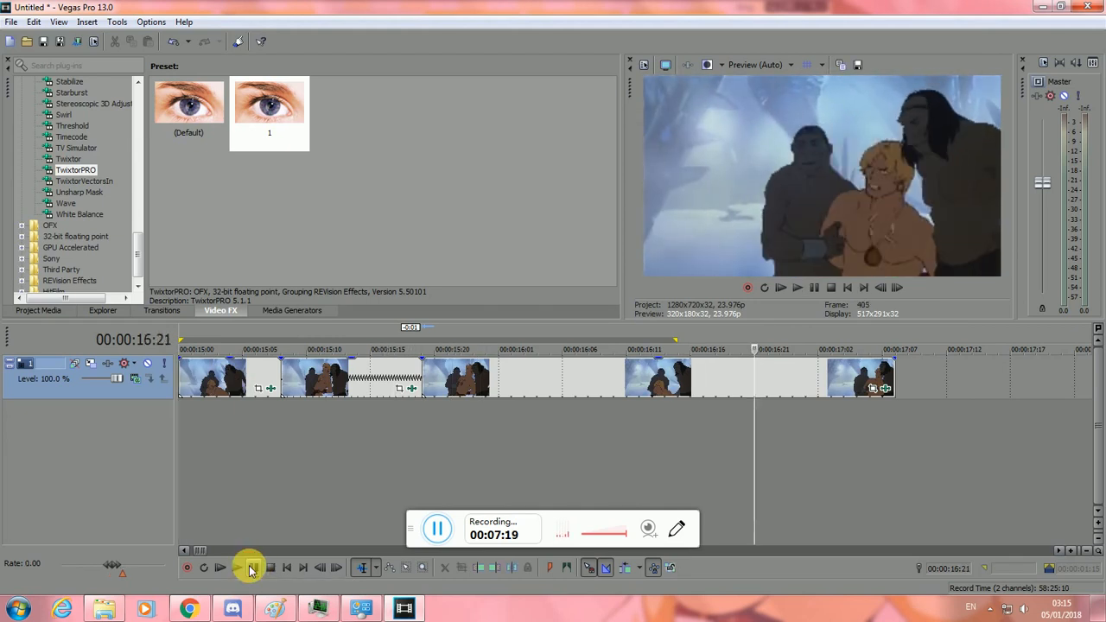
{"action": "left_click", "coordinate": [209, 430]}
{"action": "key", "text": "space"}
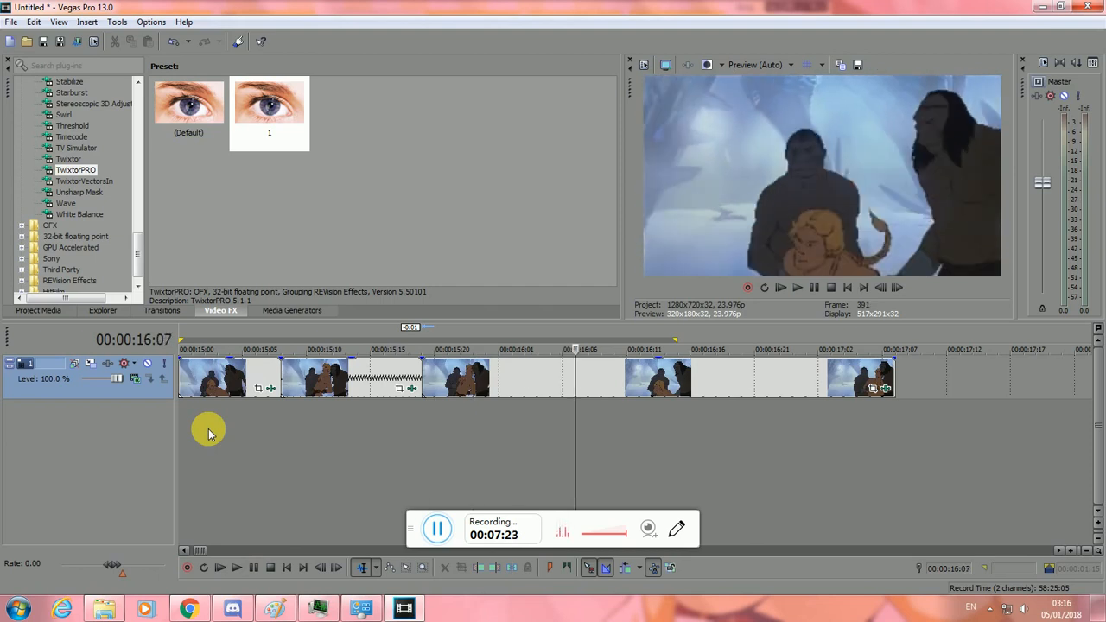
Check the third segment frame by frame for the motion change and split it at 00:00:16:04.
{"action": "left_click", "coordinate": [520, 386]}
{"action": "key", "text": "Right"}
{"action": "key", "text": "Left"}
{"action": "key", "text": "Left"}
{"action": "key", "text": "Left"}
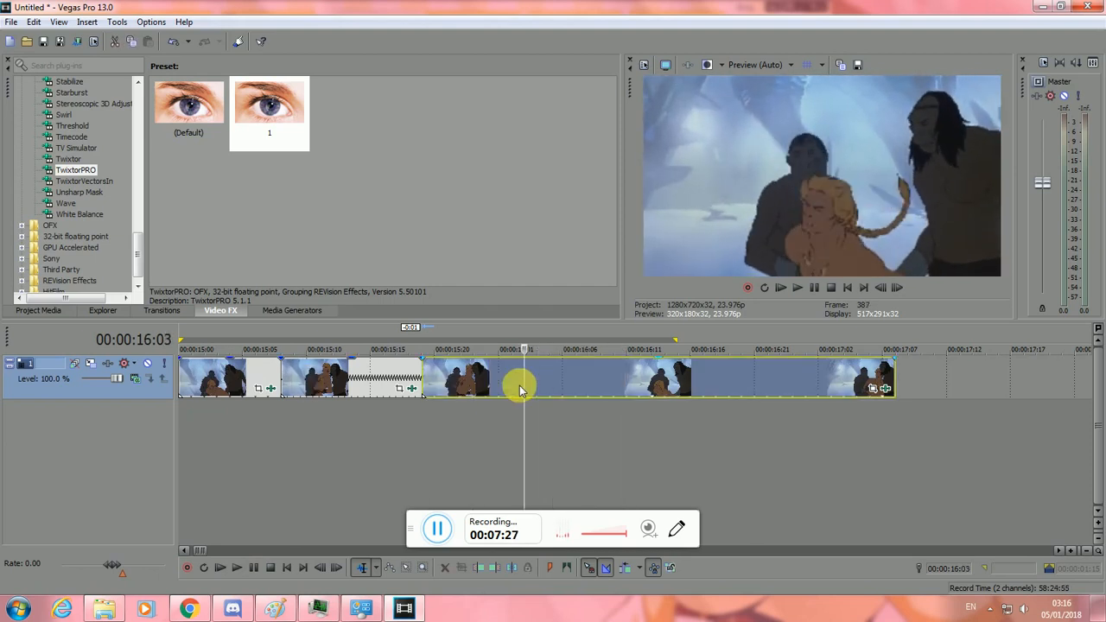
{"action": "key", "text": "Right"}
{"action": "key", "text": "Right"}
{"action": "key", "text": "Right"}
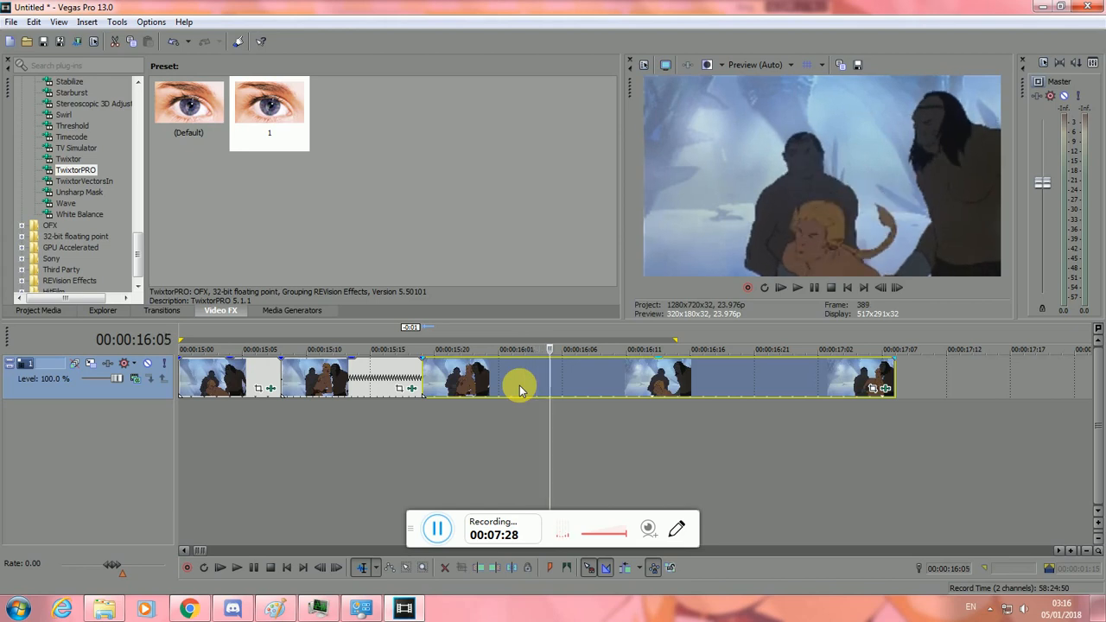
{"action": "key", "text": "Left"}
{"action": "key", "text": "s"}
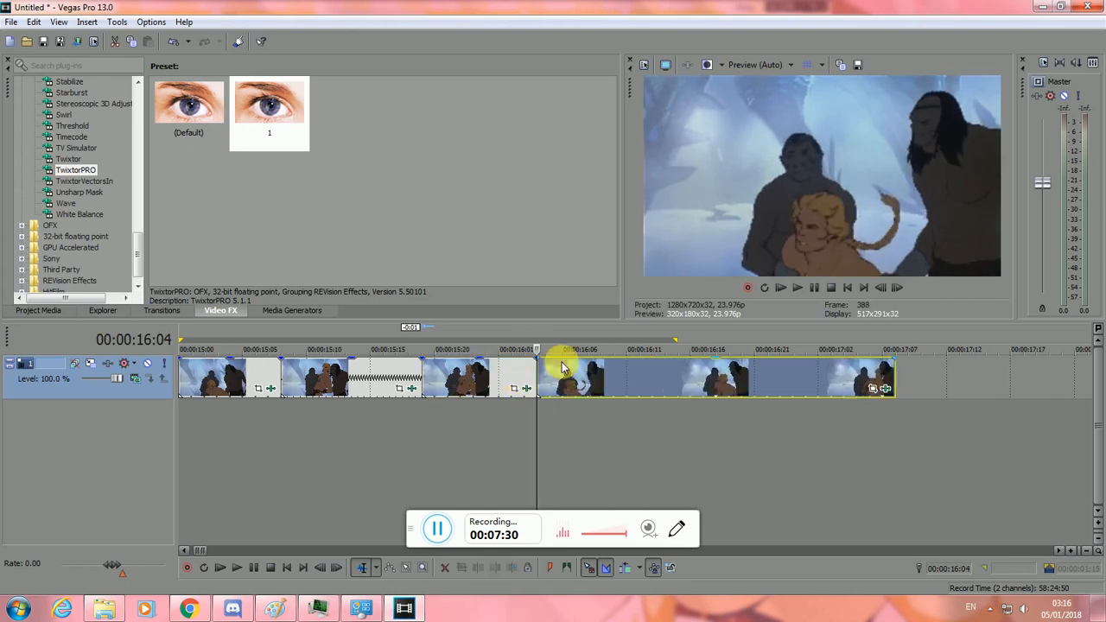
On the segment after the 00:00:16:04 split, raise the event's playback rate and enable TwixtorPRO with Speed % at 20.
{"action": "right_click", "coordinate": [807, 377]}
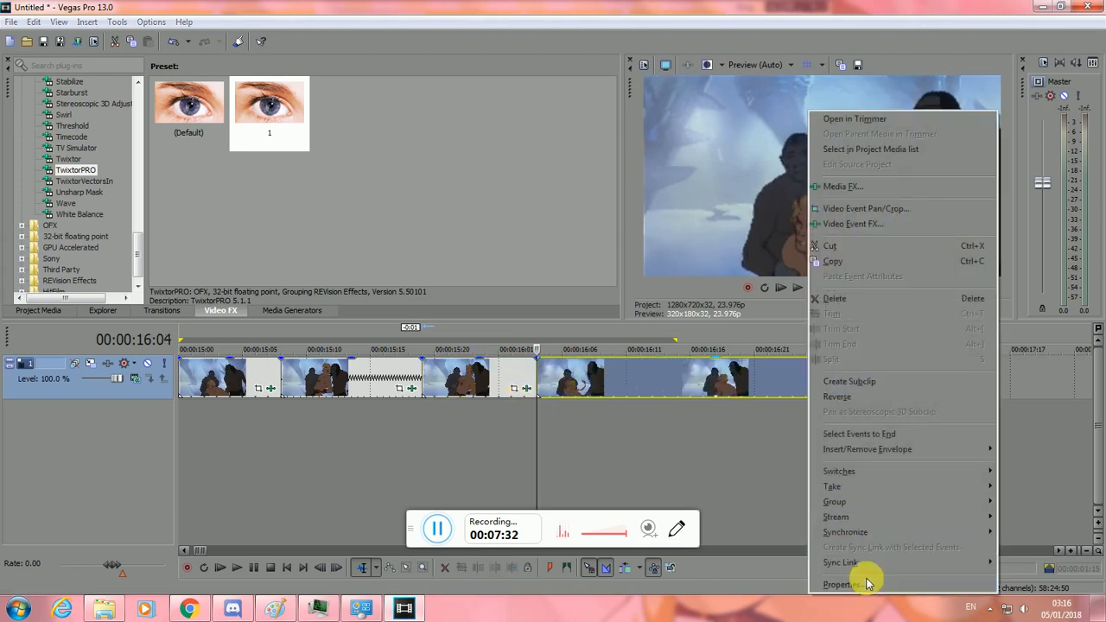
{"action": "left_click", "coordinate": [865, 577]}
{"action": "double_click", "coordinate": [521, 275]}
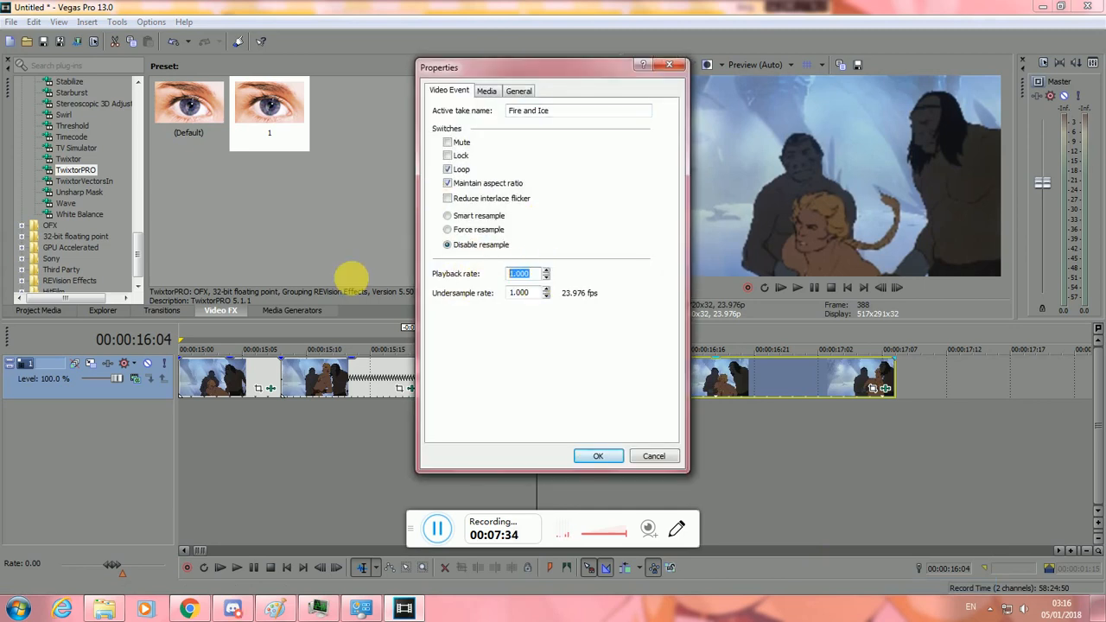
{"action": "key", "text": "Return"}
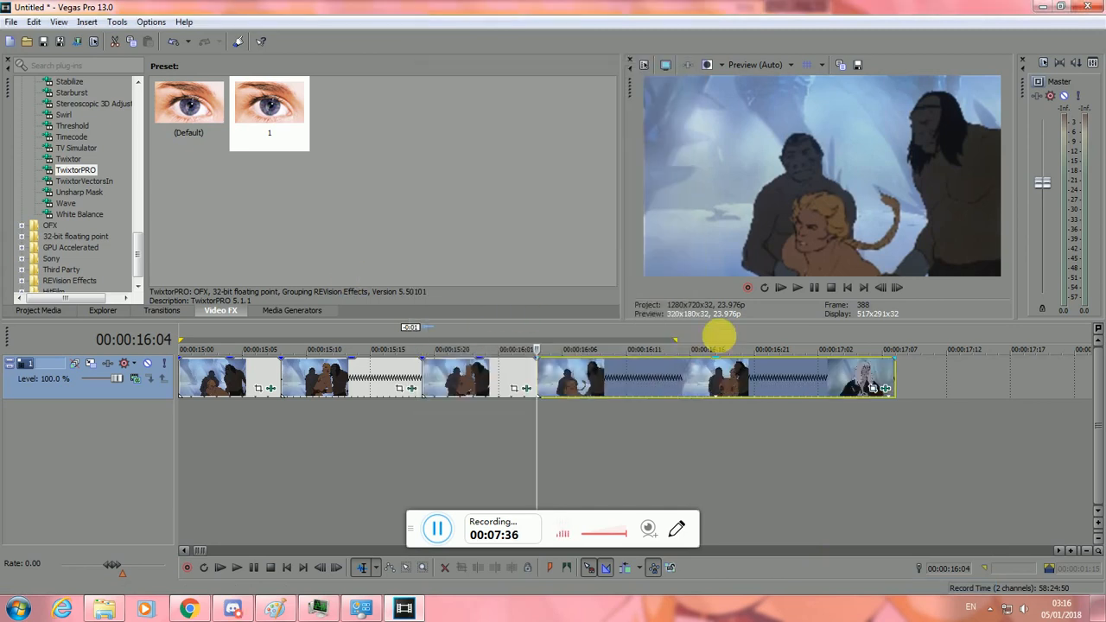
{"action": "left_click", "coordinate": [885, 391]}
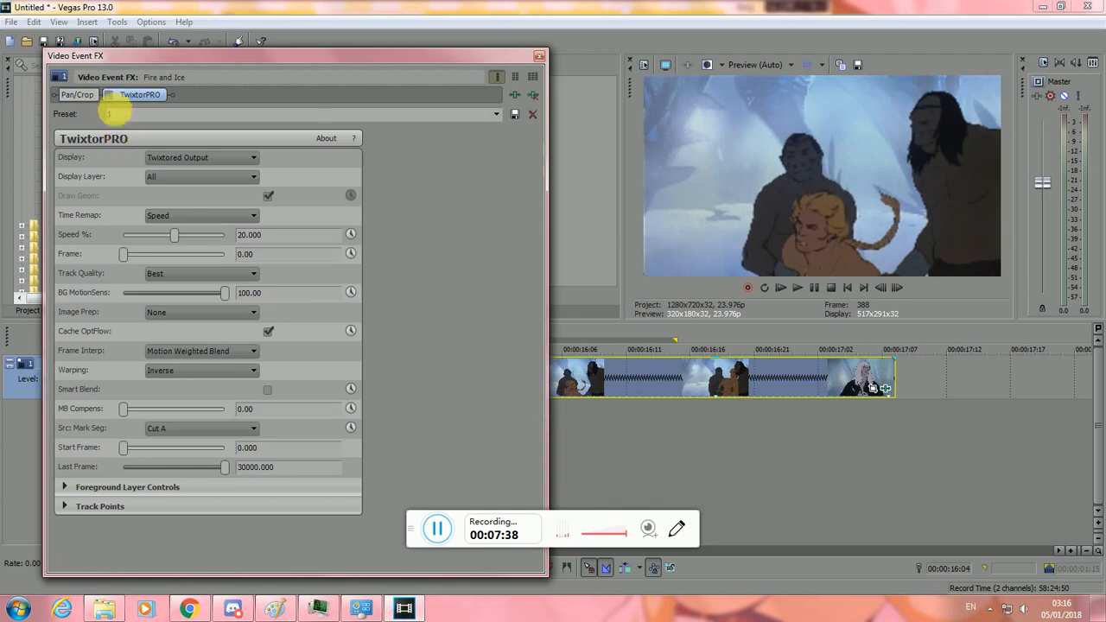
{"action": "left_click", "coordinate": [539, 56]}
Step back frame by frame through the earlier segments and play the Fire and Ice sequence to check the slow motion.
{"action": "key", "text": "Left"}
{"action": "key", "text": "Left"}
{"action": "key", "text": "Left"}
{"action": "key", "text": "Left"}
{"action": "key", "text": "Left"}
{"action": "key", "text": "Left"}
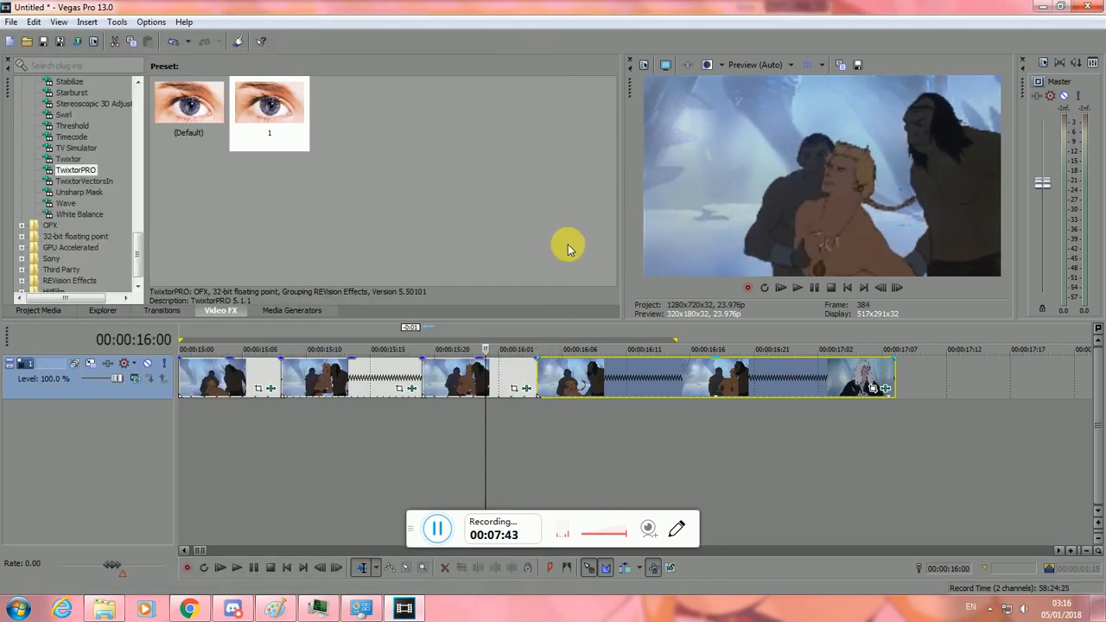
{"action": "key", "text": "Left"}
{"action": "key", "text": "Left"}
{"action": "key", "text": "Left"}
{"action": "key", "text": "Left"}
{"action": "key", "text": "Left"}
{"action": "key", "text": "Left"}
{"action": "key", "text": "Left"}
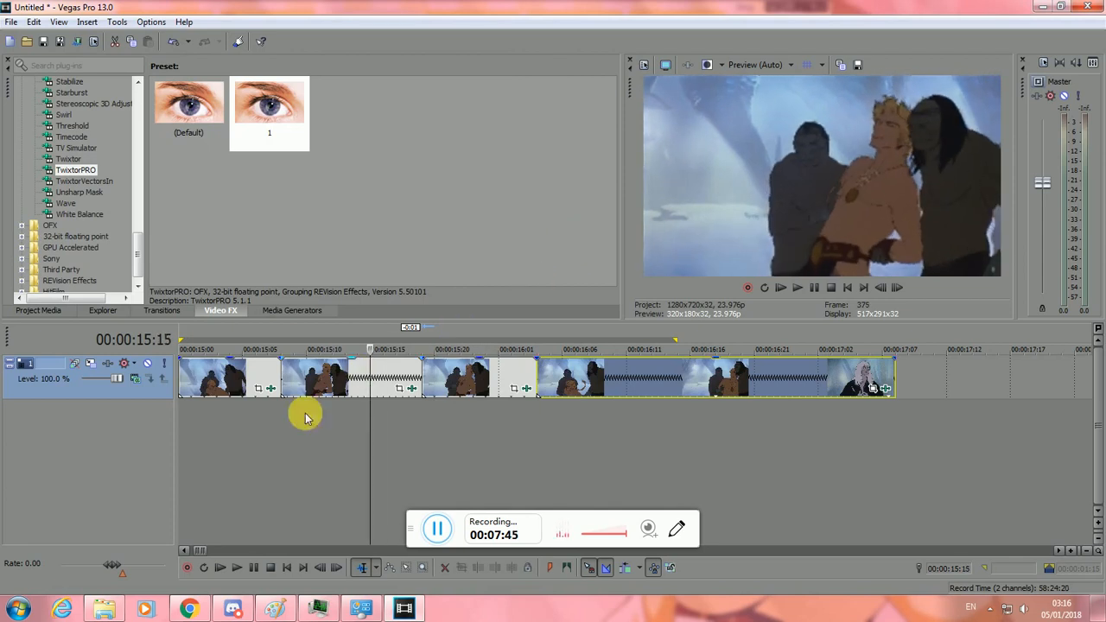
{"action": "left_click", "coordinate": [242, 415]}
{"action": "left_click", "coordinate": [232, 568]}
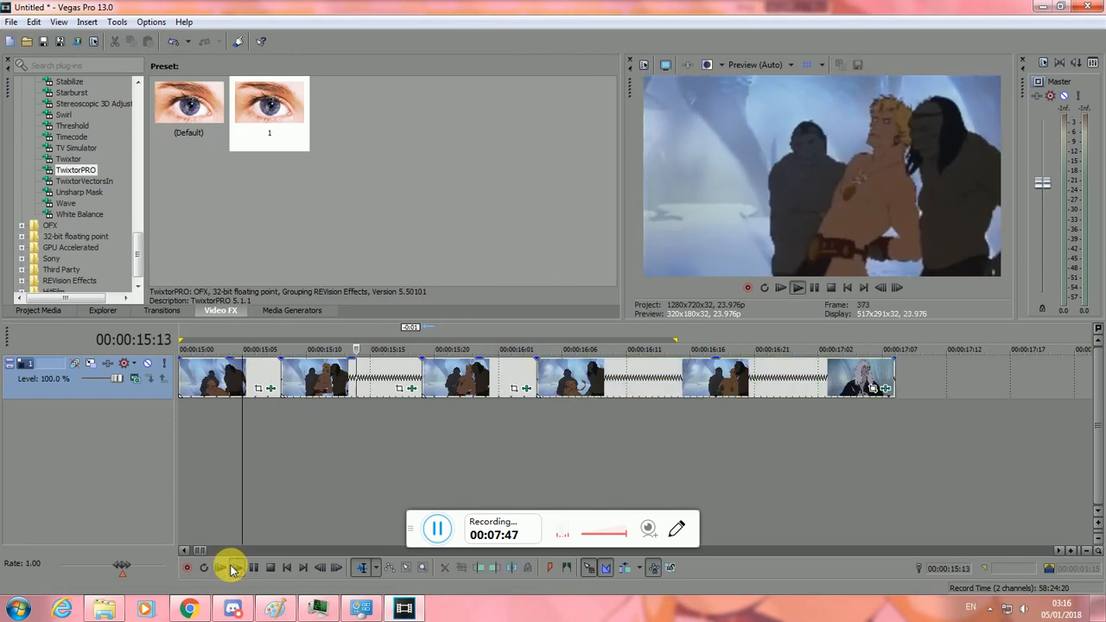
{"action": "left_click", "coordinate": [232, 568]}
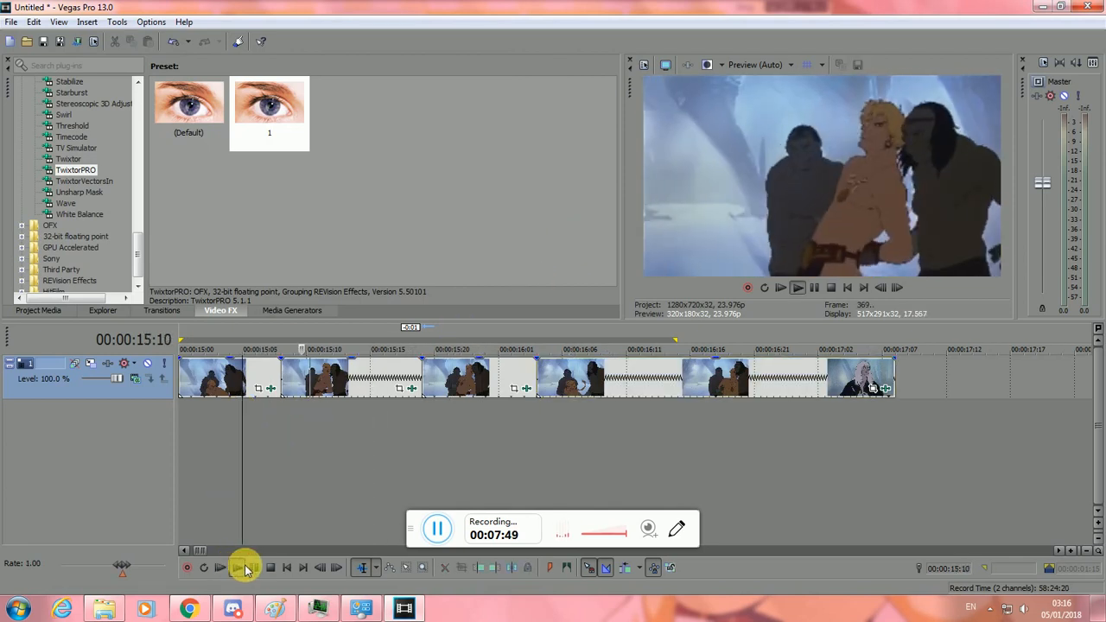
{"action": "left_click", "coordinate": [252, 568]}
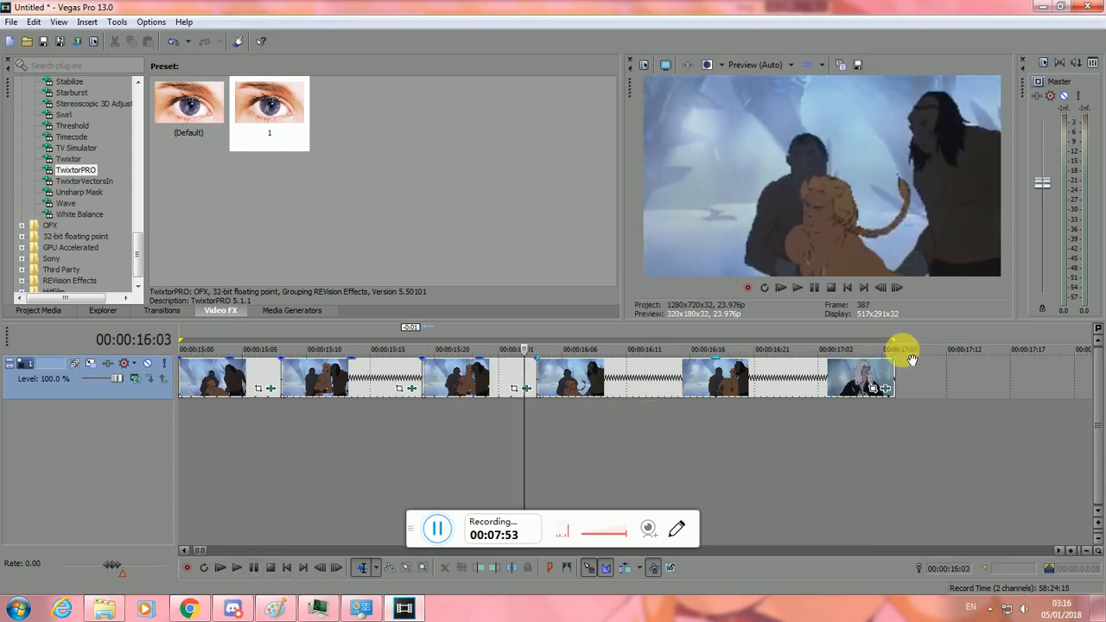
Extend the loop region to cover all four Fire and Ice segments and play back the last one.
{"action": "key", "text": "space"}
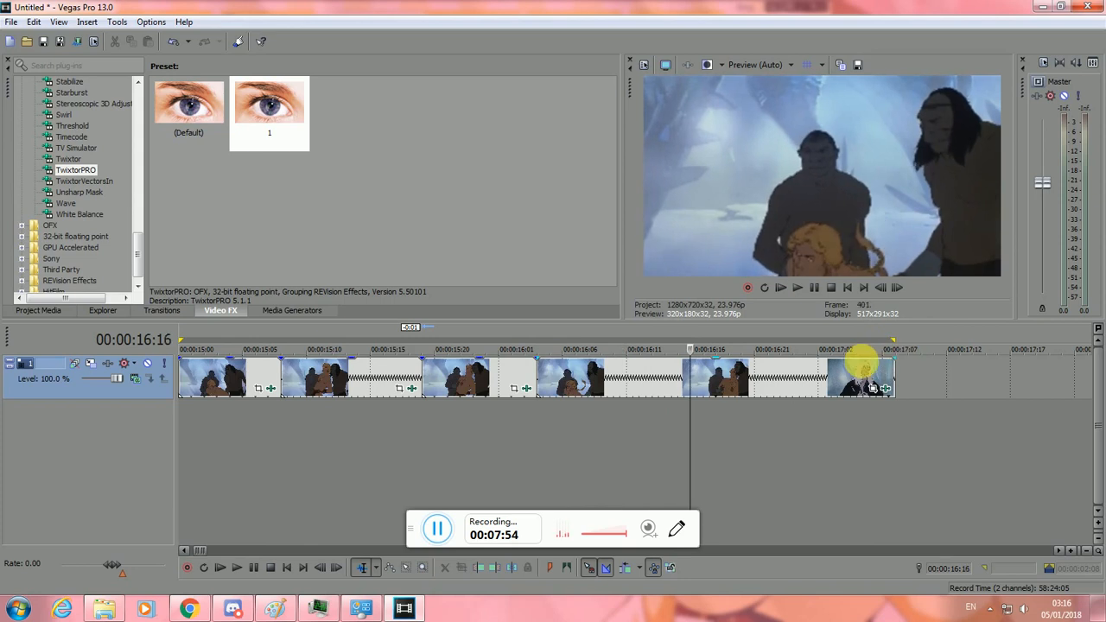
{"action": "double_click", "coordinate": [661, 390]}
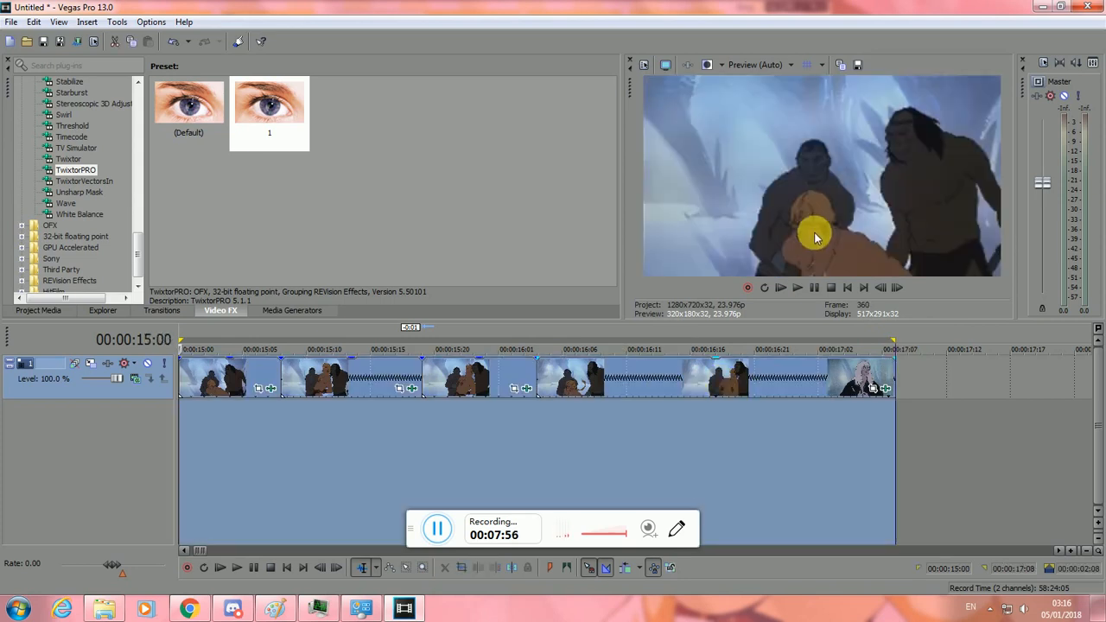
{"action": "left_click", "coordinate": [535, 416]}
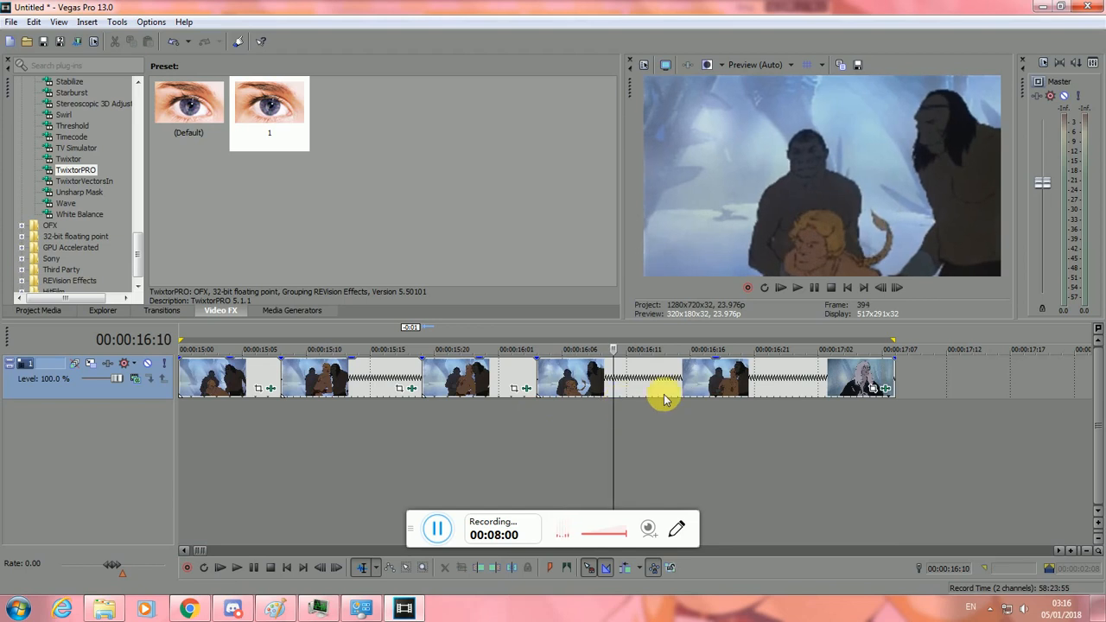
{"action": "key", "text": "j"}
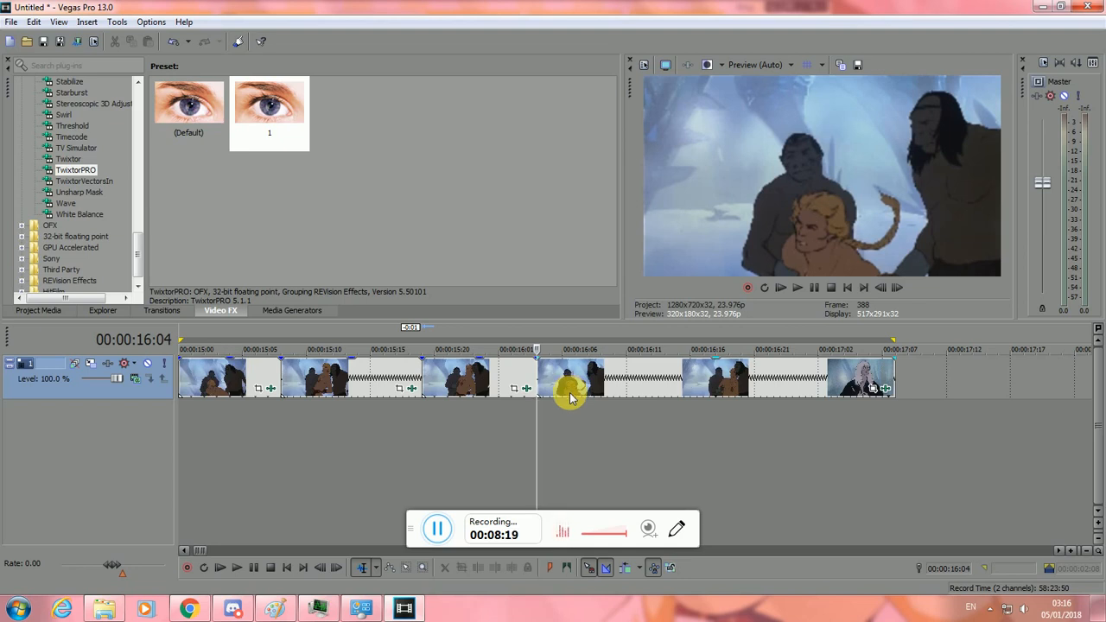
Go to the last clip on the timeline and examine its motion around 00:00:30:17.
{"action": "scroll", "coordinate": [562, 398], "scroll_direction": "down", "scroll_amount": 6}
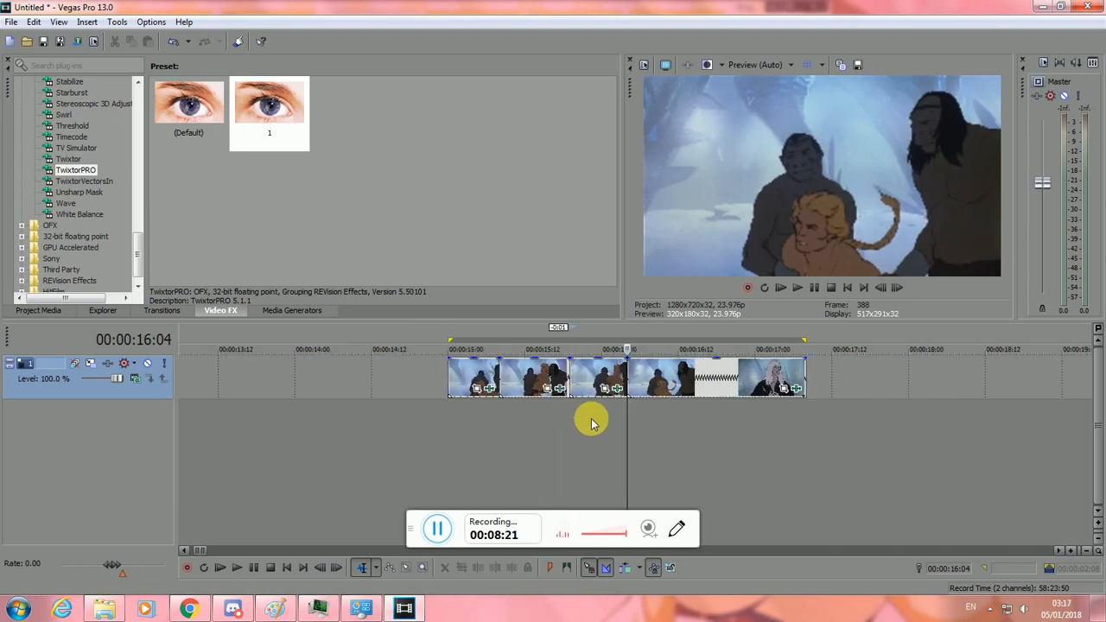
{"action": "scroll", "coordinate": [605, 432], "scroll_direction": "down", "scroll_amount": 2}
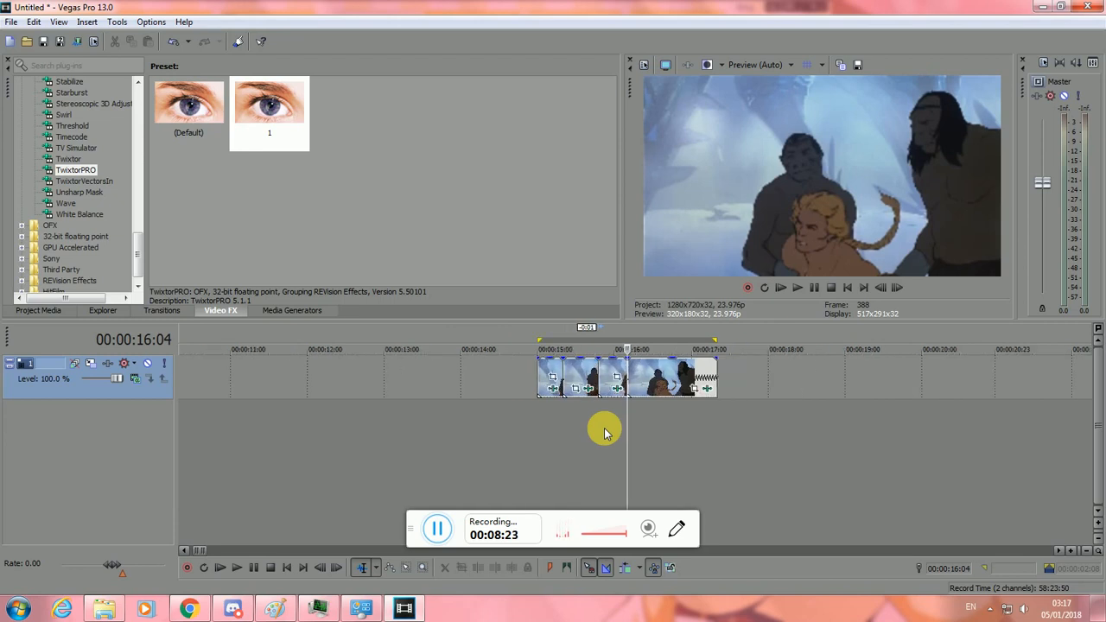
{"action": "scroll", "coordinate": [605, 432], "scroll_direction": "down", "scroll_amount": 3}
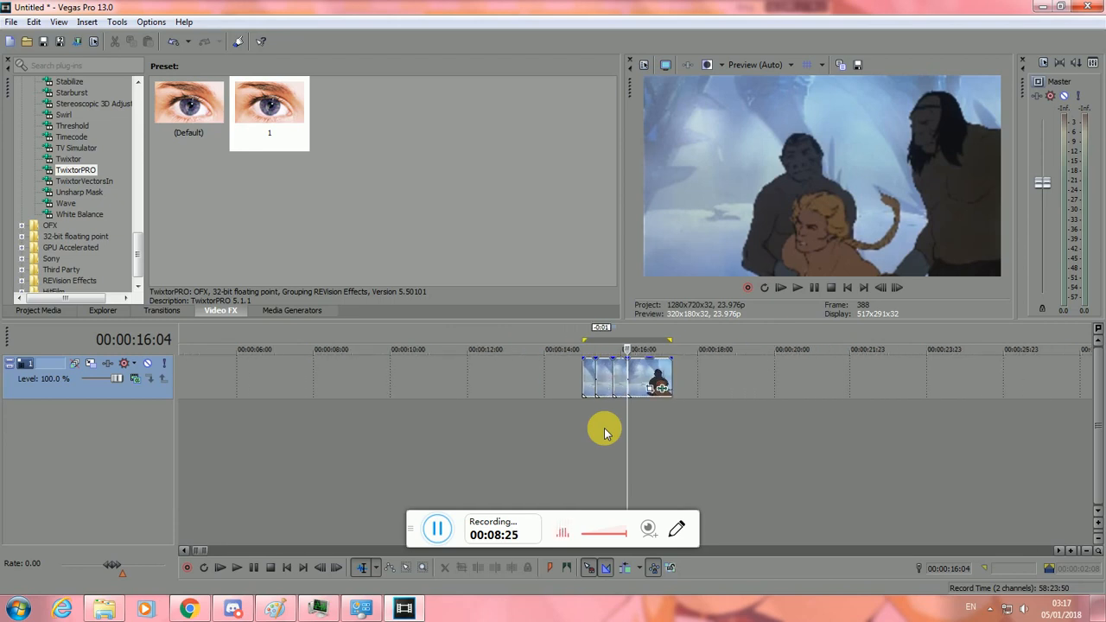
{"action": "scroll", "coordinate": [604, 433], "scroll_direction": "down", "scroll_amount": 3}
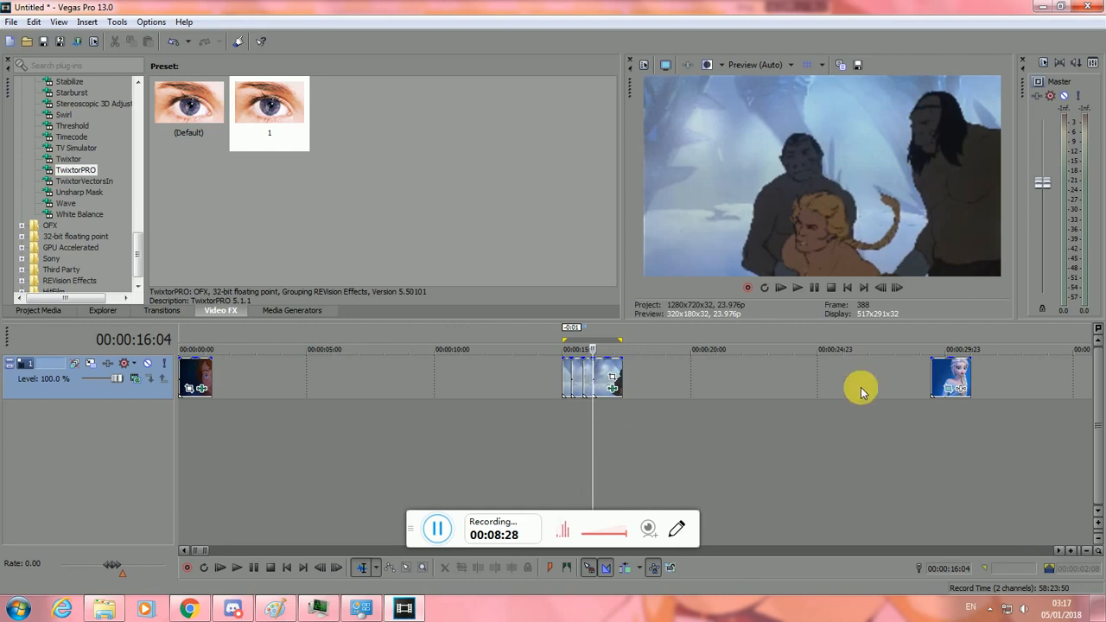
{"action": "left_click", "coordinate": [931, 418]}
{"action": "scroll", "coordinate": [895, 448], "scroll_direction": "up", "scroll_amount": 4}
{"action": "scroll", "coordinate": [895, 449], "scroll_direction": "up", "scroll_amount": 2}
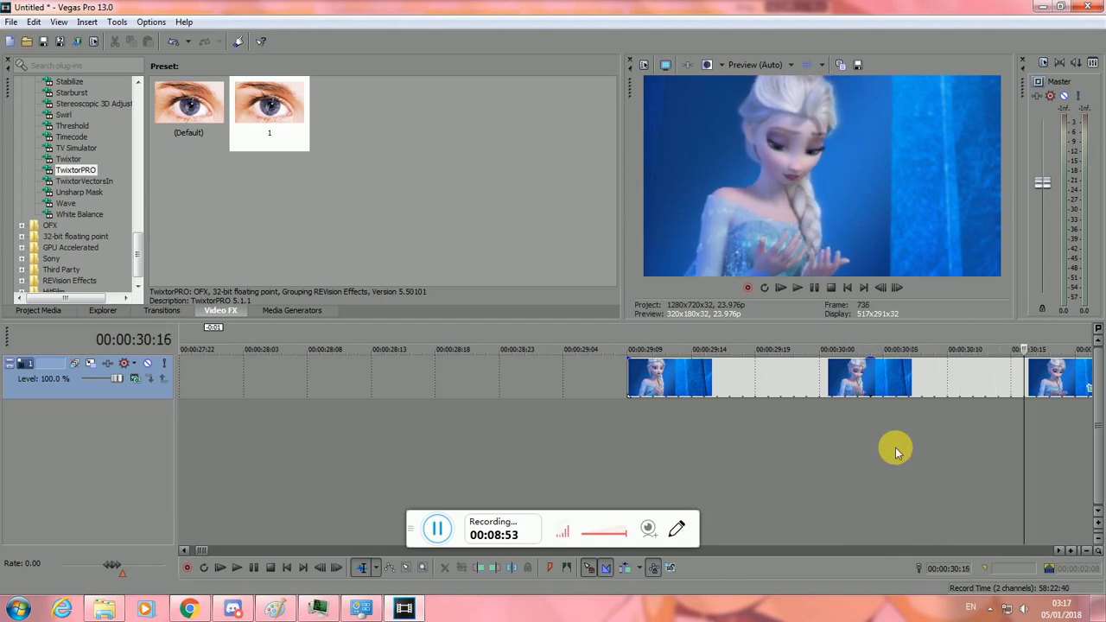
{"action": "scroll", "coordinate": [895, 450], "scroll_direction": "down", "scroll_amount": 2}
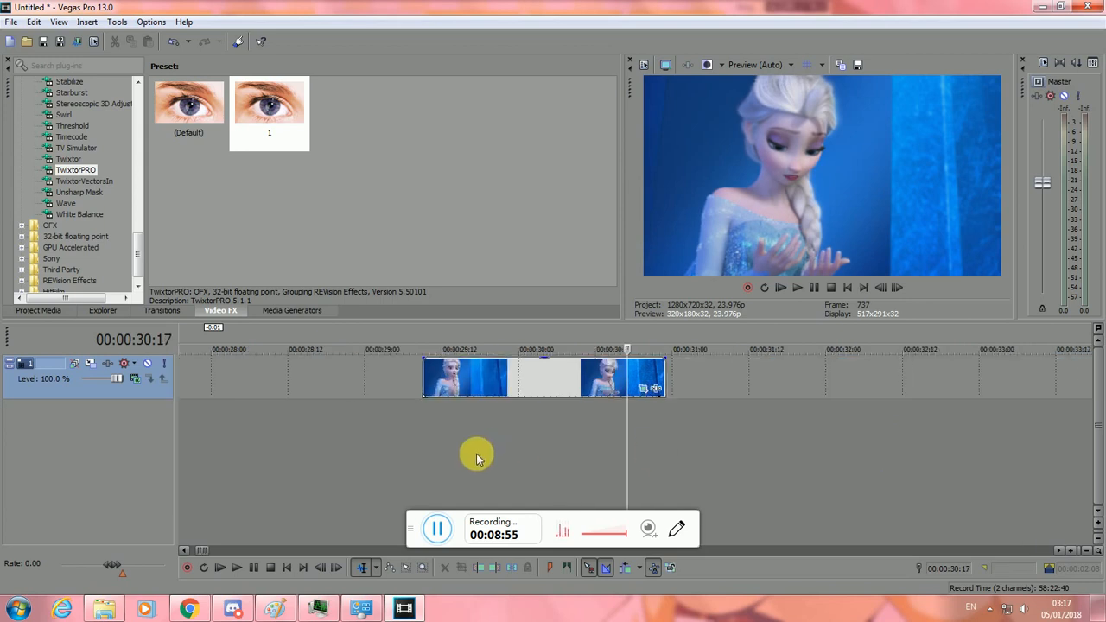
Apply the TwixtorPRO preset "1" to the Frozen clip near 00:00:29:14.
{"action": "left_click", "coordinate": [429, 412]}
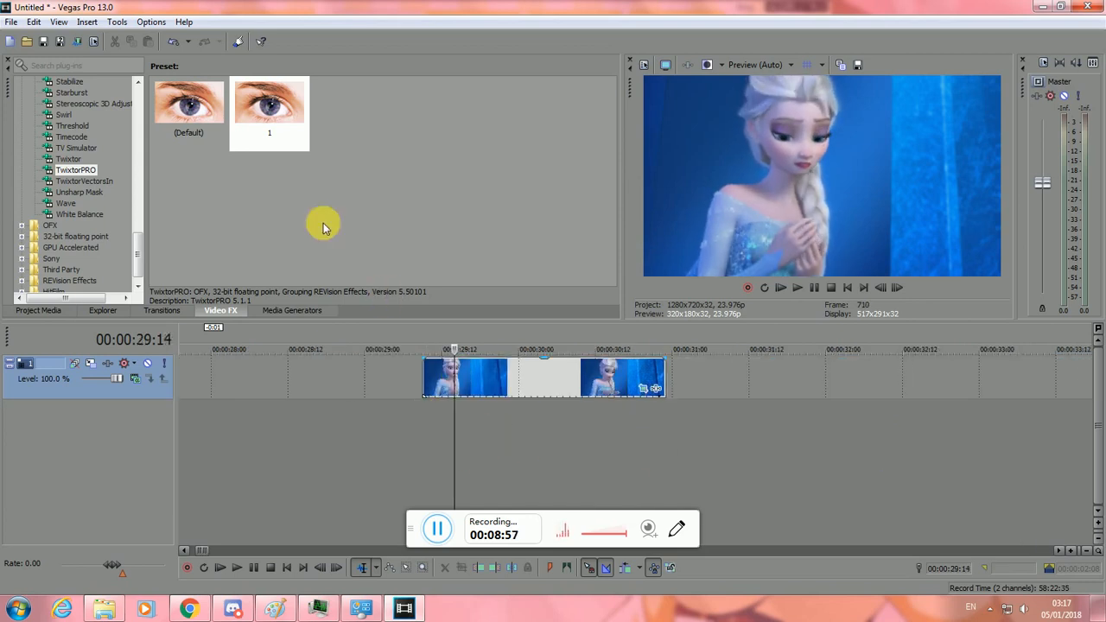
{"action": "left_click_drag", "start_coordinate": [272, 97], "coordinate": [564, 382]}
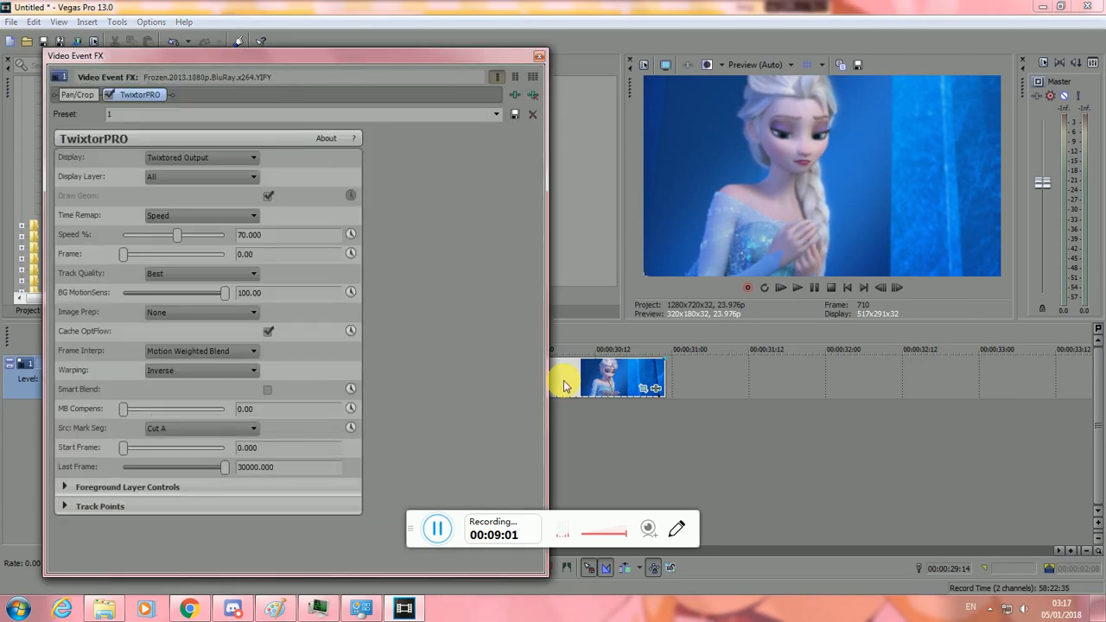
{"action": "left_click", "coordinate": [540, 56]}
{"action": "left_click", "coordinate": [422, 405]}
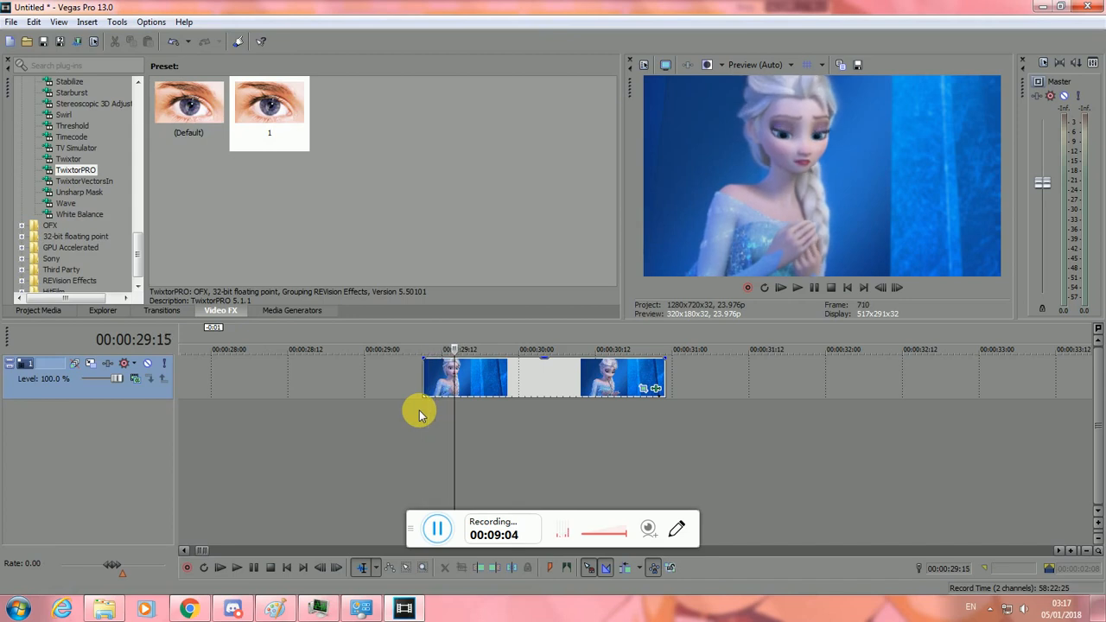
Set TwixtorPRO's Speed % to 10 on the Frozen clip.
{"action": "left_click", "coordinate": [655, 388]}
{"action": "left_click_drag", "start_coordinate": [242, 234], "coordinate": [220, 242]}
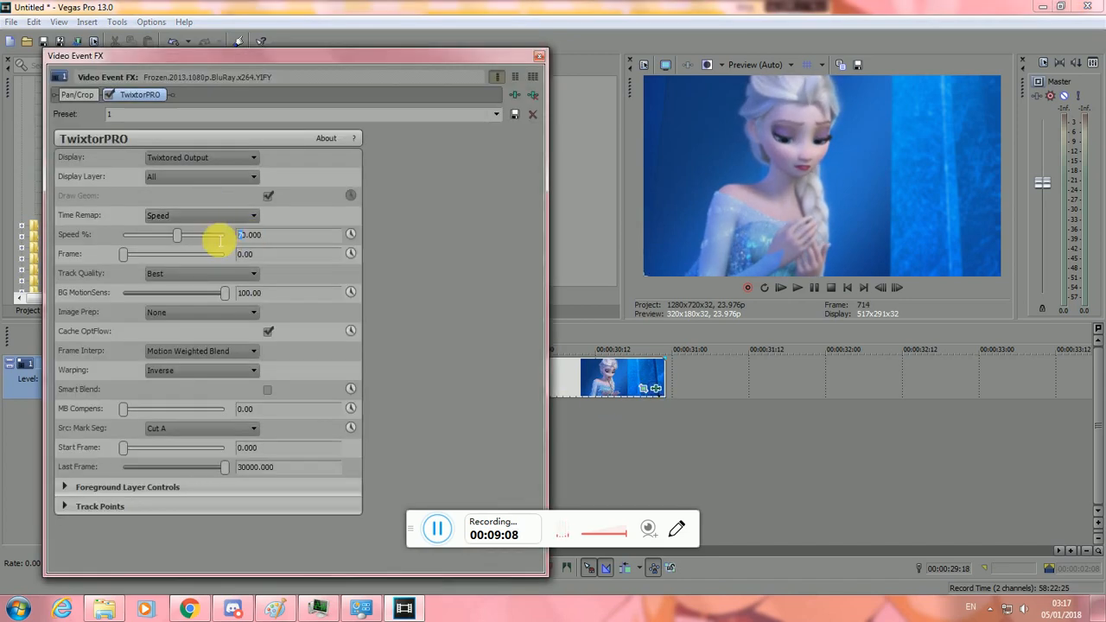
{"action": "type", "text": "1"}
{"action": "key", "text": "Return"}
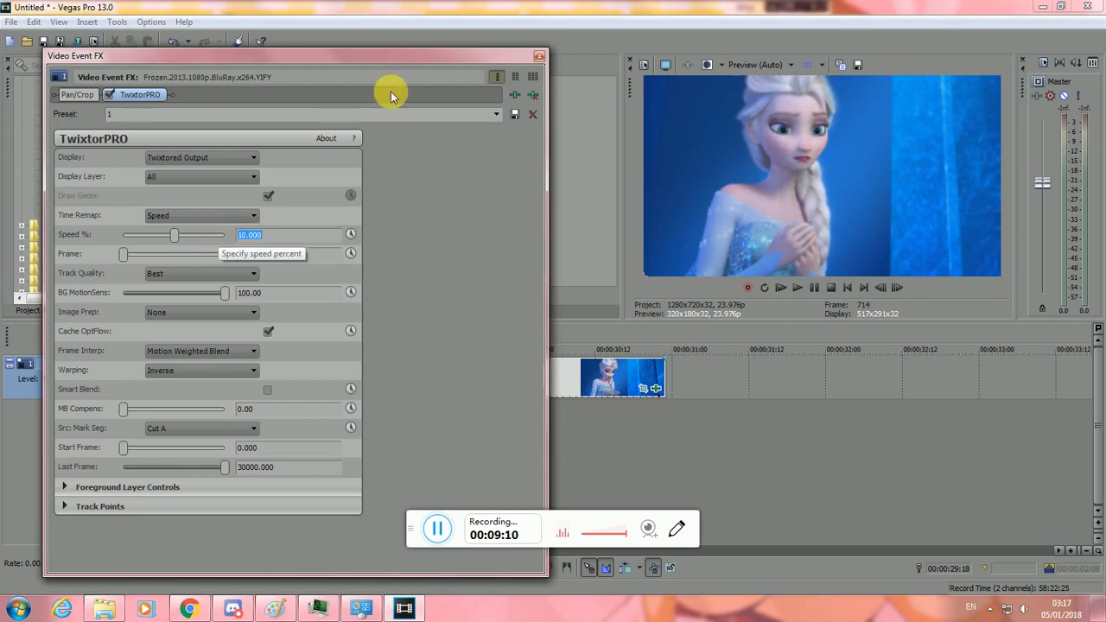
{"action": "left_click", "coordinate": [542, 54]}
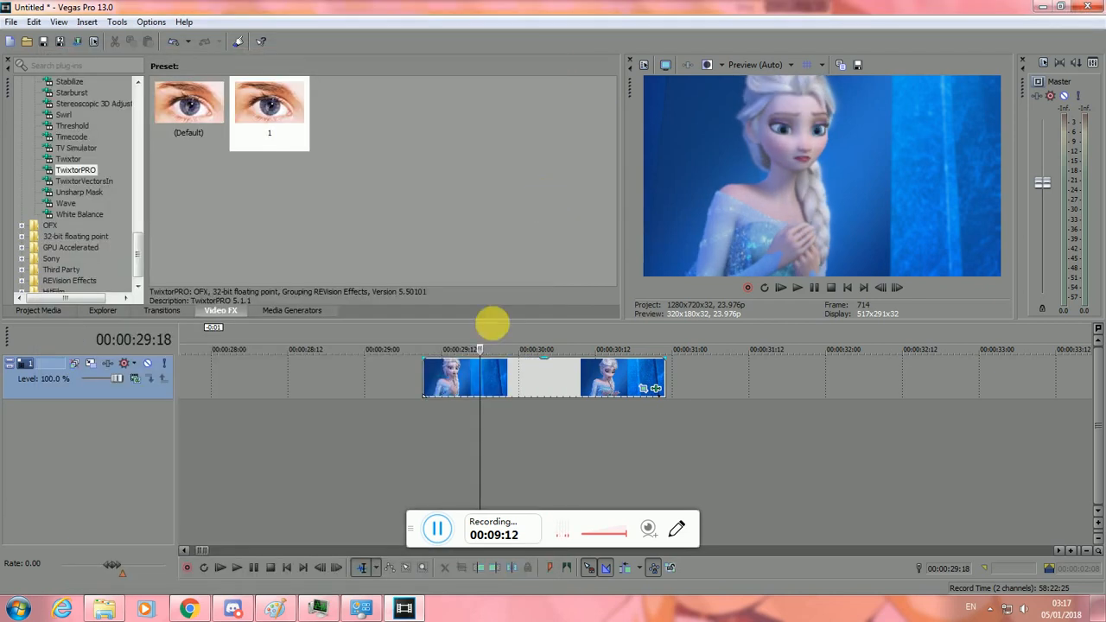
Set the loop region over the Frozen clip from 00:00:29:09 to 00:00:30:23 and play it back to check the slow motion.
{"action": "left_click", "coordinate": [427, 406]}
{"action": "key", "text": "Right"}
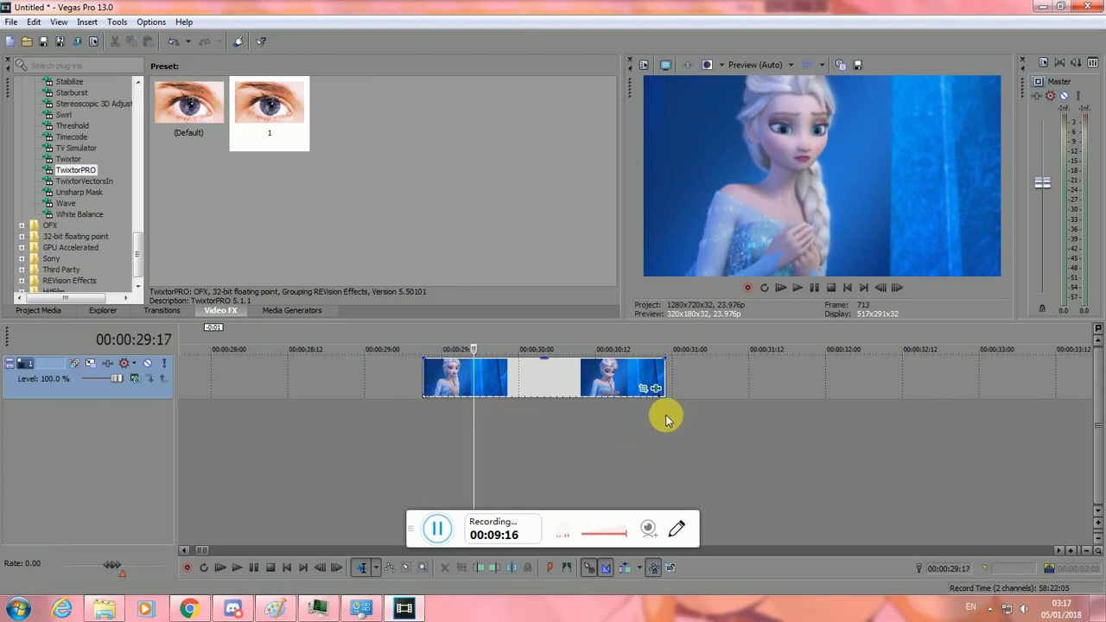
{"action": "left_click_drag", "start_coordinate": [665, 419], "coordinate": [423, 424]}
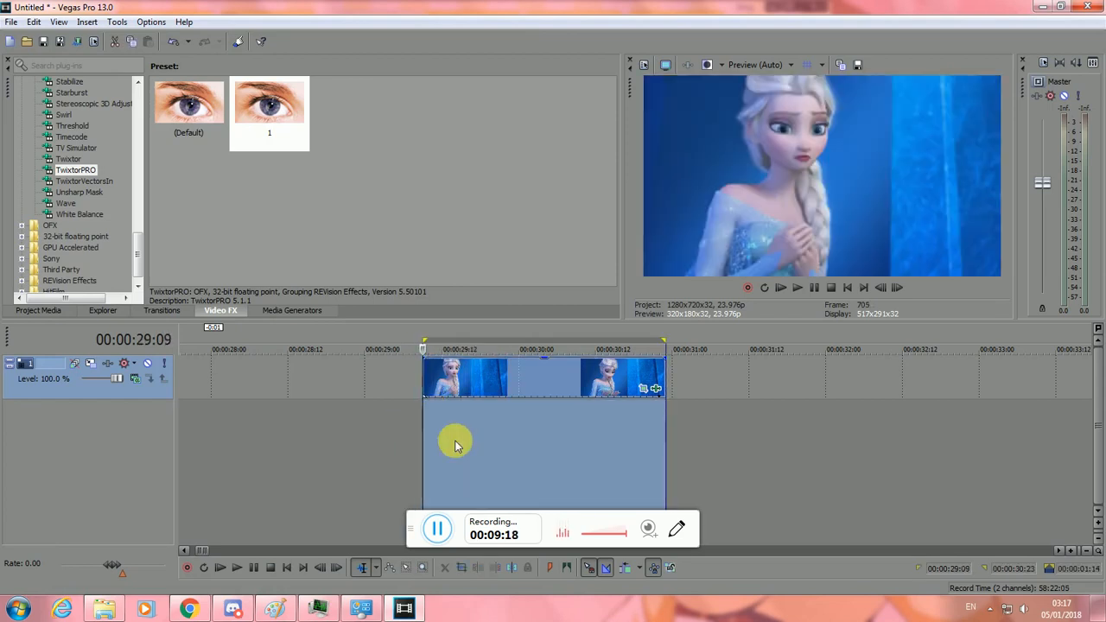
{"action": "key", "text": "space"}
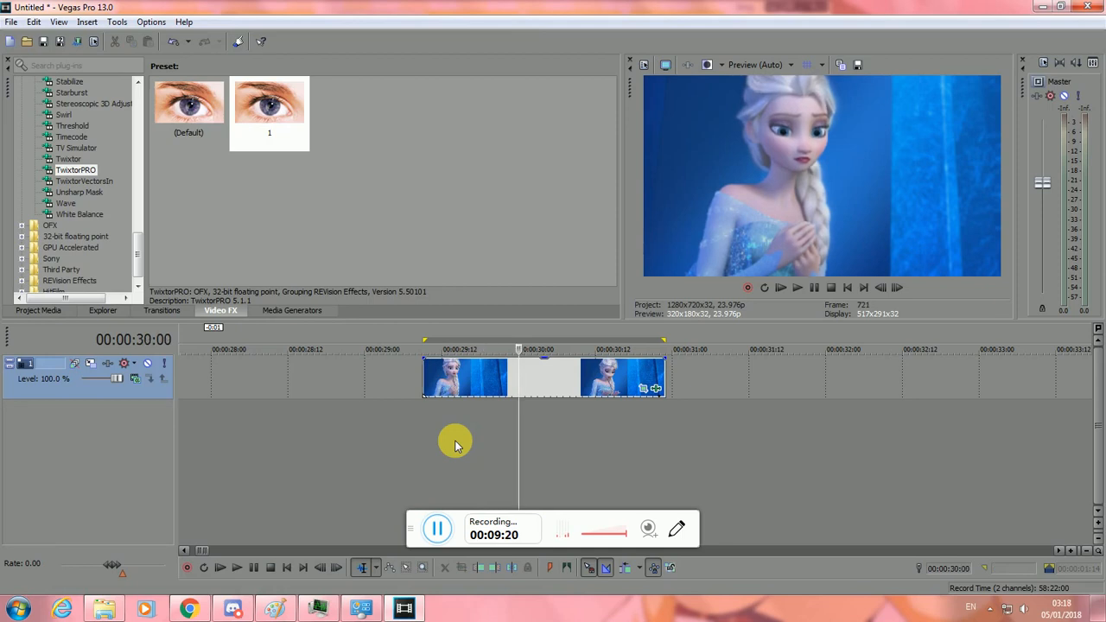
{"action": "key", "text": "space"}
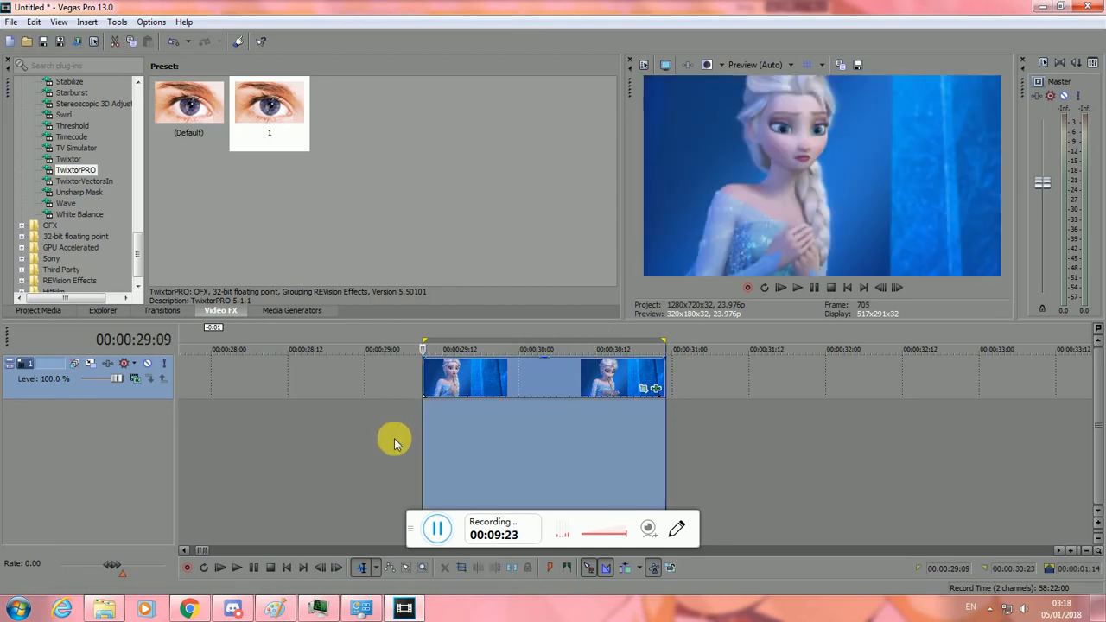
{"action": "left_click", "coordinate": [421, 424]}
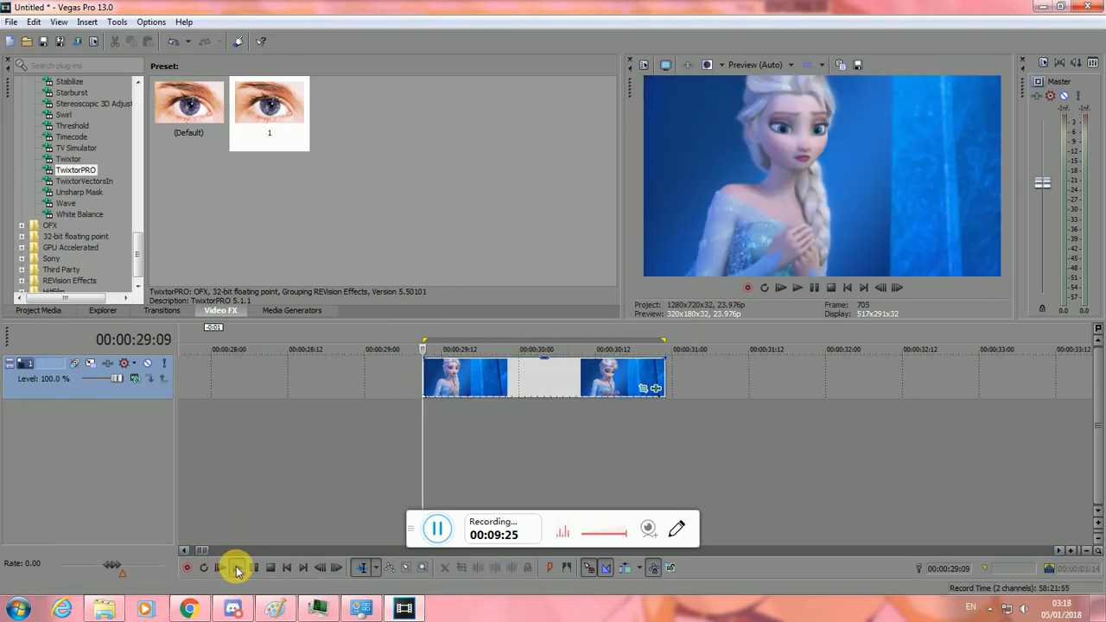
{"action": "left_click", "coordinate": [236, 568]}
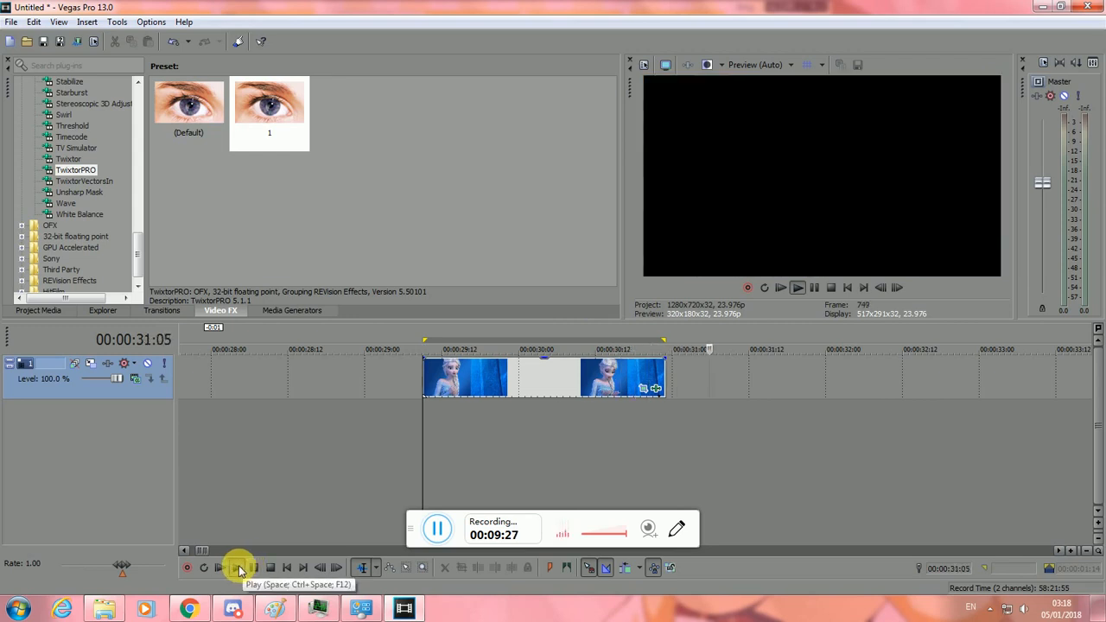
{"action": "left_click", "coordinate": [239, 568]}
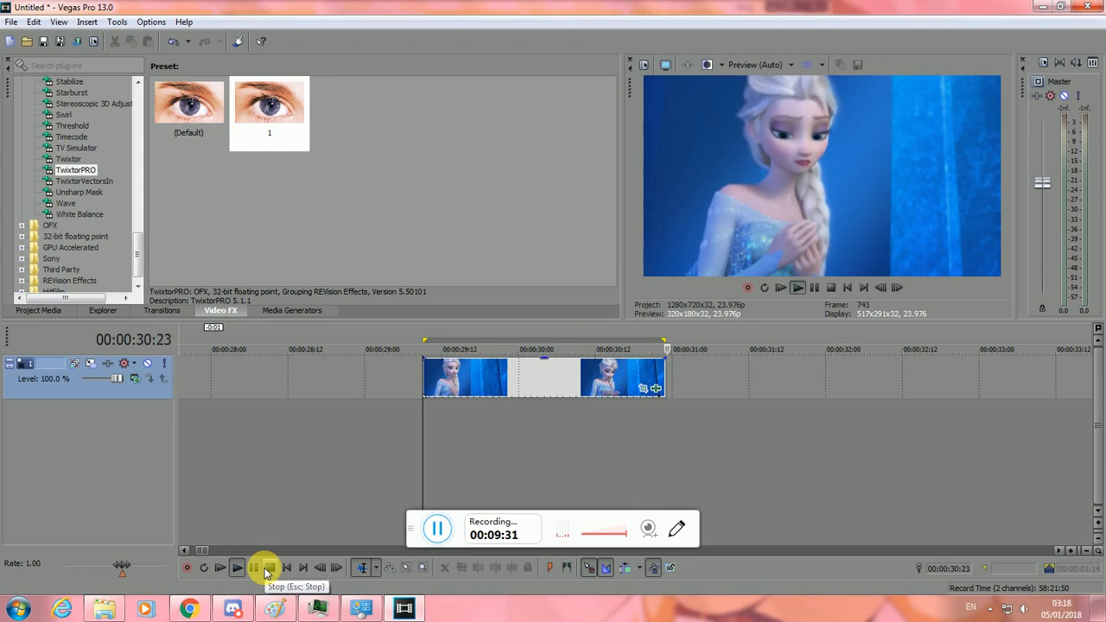
{"action": "left_click", "coordinate": [265, 572]}
Step frame by frame through the end and middle of the Frozen clip to examine how its motion is slowed.
{"action": "left_click", "coordinate": [622, 440]}
{"action": "left_click", "coordinate": [625, 441]}
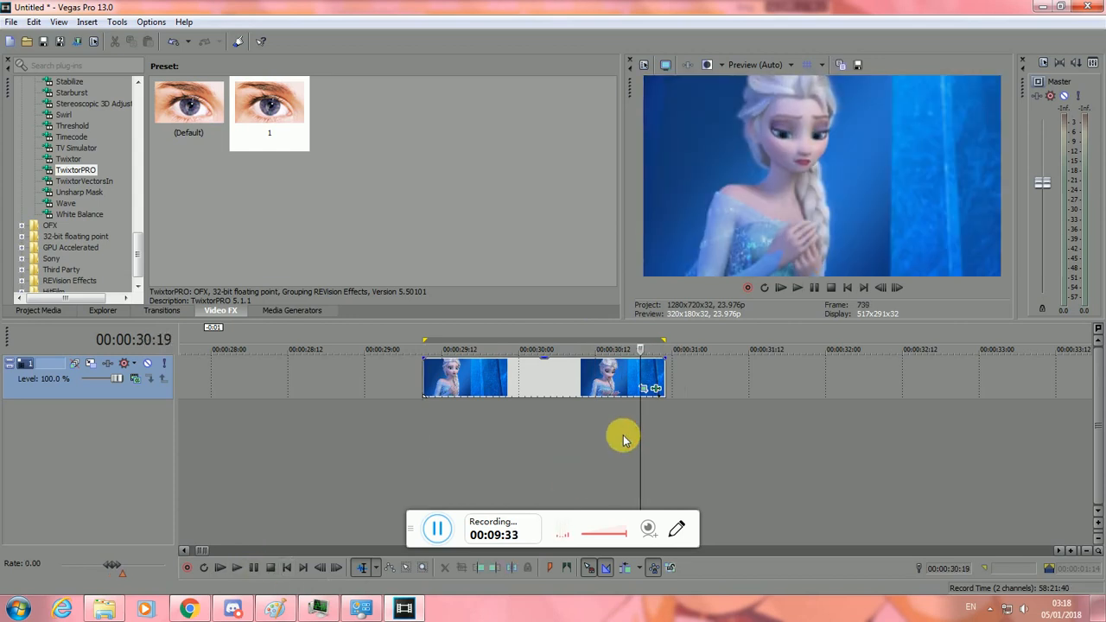
{"action": "key", "text": "Right"}
{"action": "key", "text": "Right"}
{"action": "key", "text": "Right"}
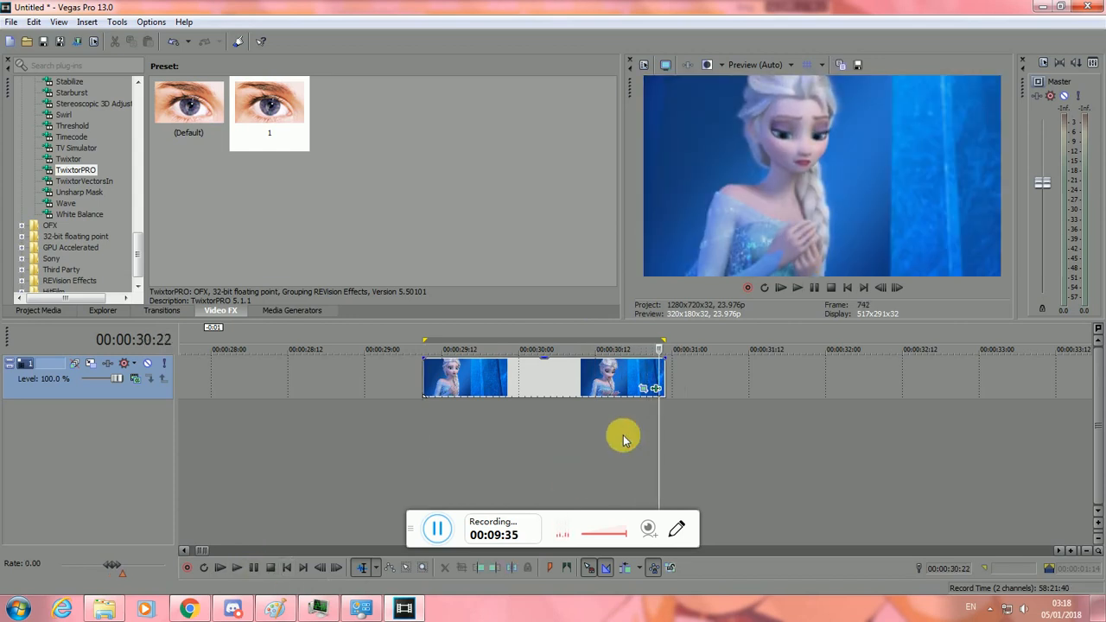
{"action": "key", "text": "Right"}
{"action": "key", "text": "Left"}
{"action": "key", "text": "Left"}
{"action": "key", "text": "Left"}
{"action": "key", "text": "Left"}
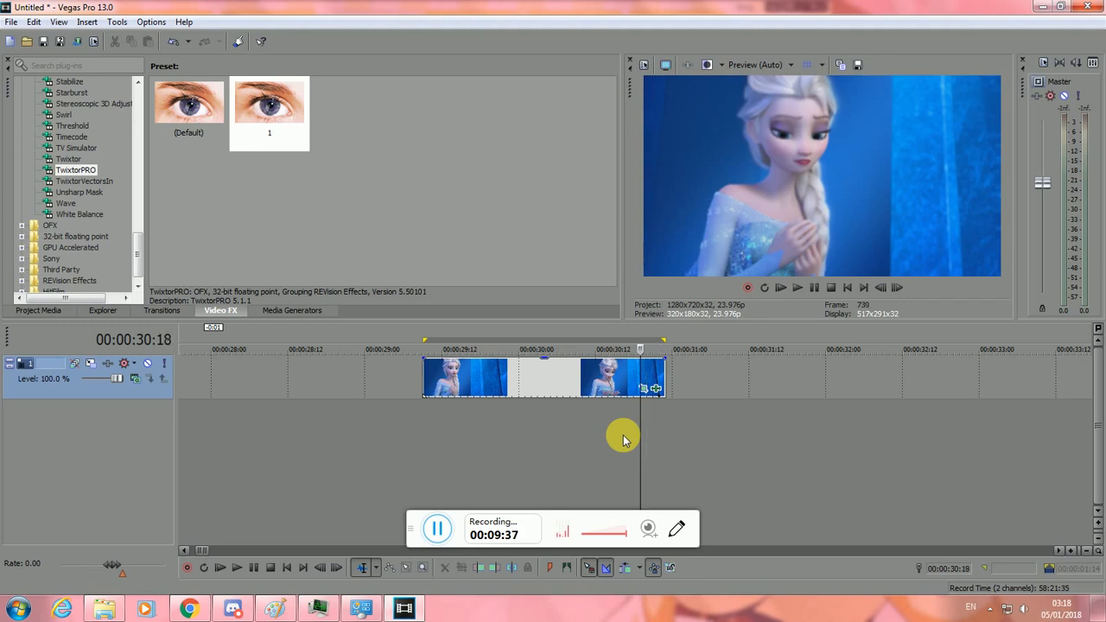
{"action": "left_click", "coordinate": [501, 432]}
{"action": "key", "text": "Right"}
{"action": "key", "text": "Right"}
{"action": "key", "text": "Right"}
{"action": "key", "text": "Right"}
{"action": "key", "text": "Right"}
{"action": "key", "text": "Right"}
{"action": "key", "text": "Right"}
{"action": "key", "text": "Right"}
{"action": "key", "text": "Right"}
{"action": "key", "text": "Right"}
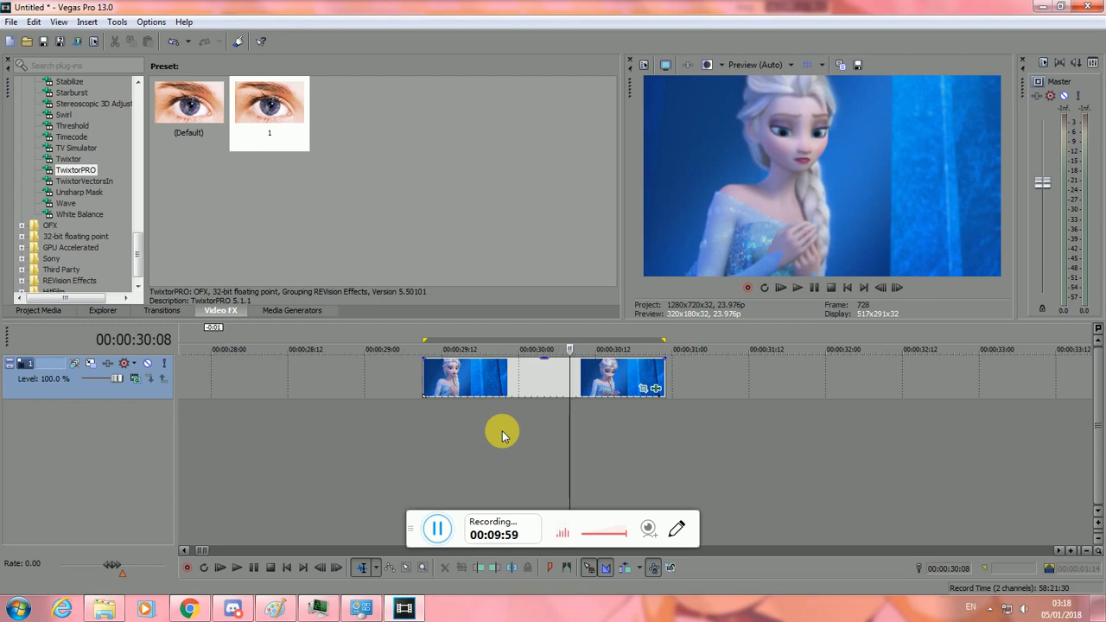
Go to the attack.the.block clip, set the loop region from 00:00:44:20 to 00:00:47:05 and play the clip back.
{"action": "scroll", "coordinate": [504, 435], "scroll_direction": "down", "scroll_amount": 10}
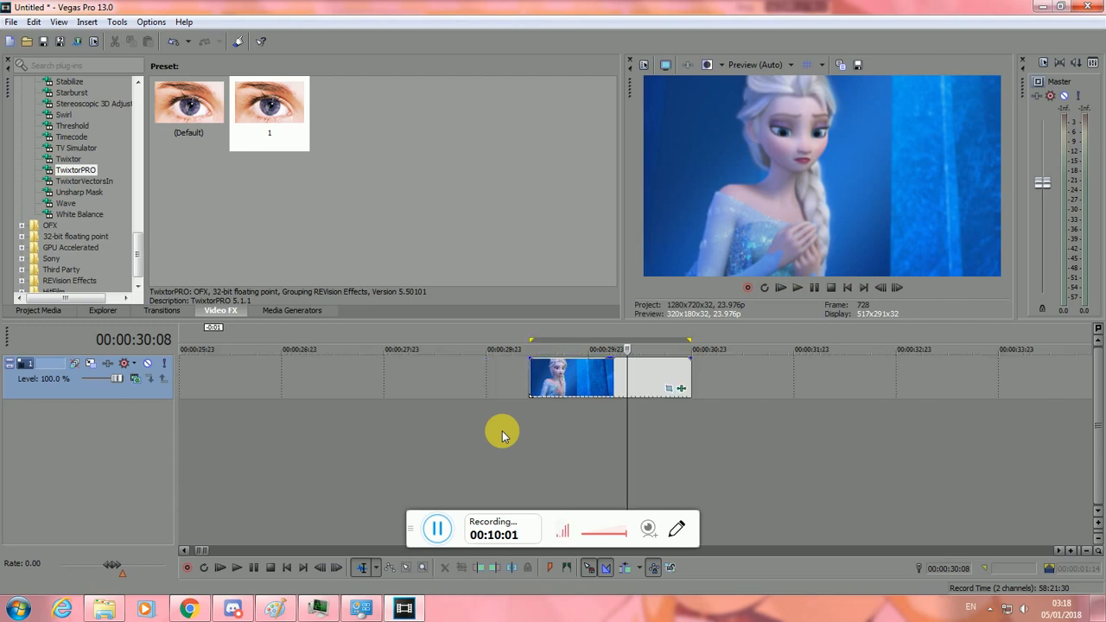
{"action": "left_click", "coordinate": [1007, 419]}
{"action": "scroll", "coordinate": [998, 436], "scroll_direction": "up", "scroll_amount": 3}
{"action": "scroll", "coordinate": [760, 420], "scroll_direction": "up", "scroll_amount": 2}
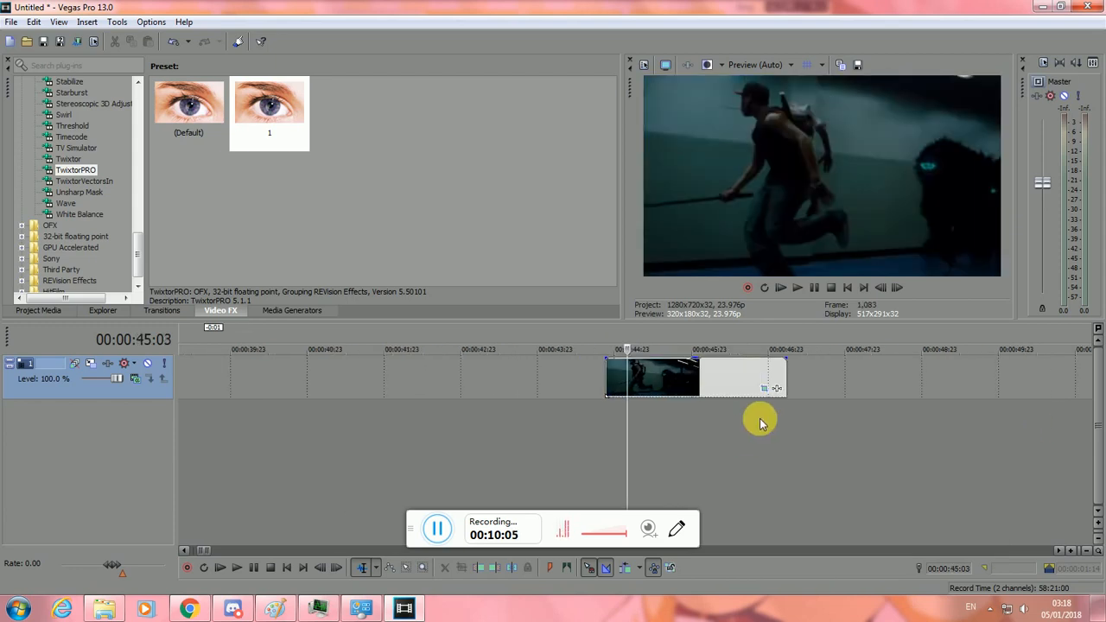
{"action": "left_click_drag", "start_coordinate": [780, 413], "coordinate": [605, 420]}
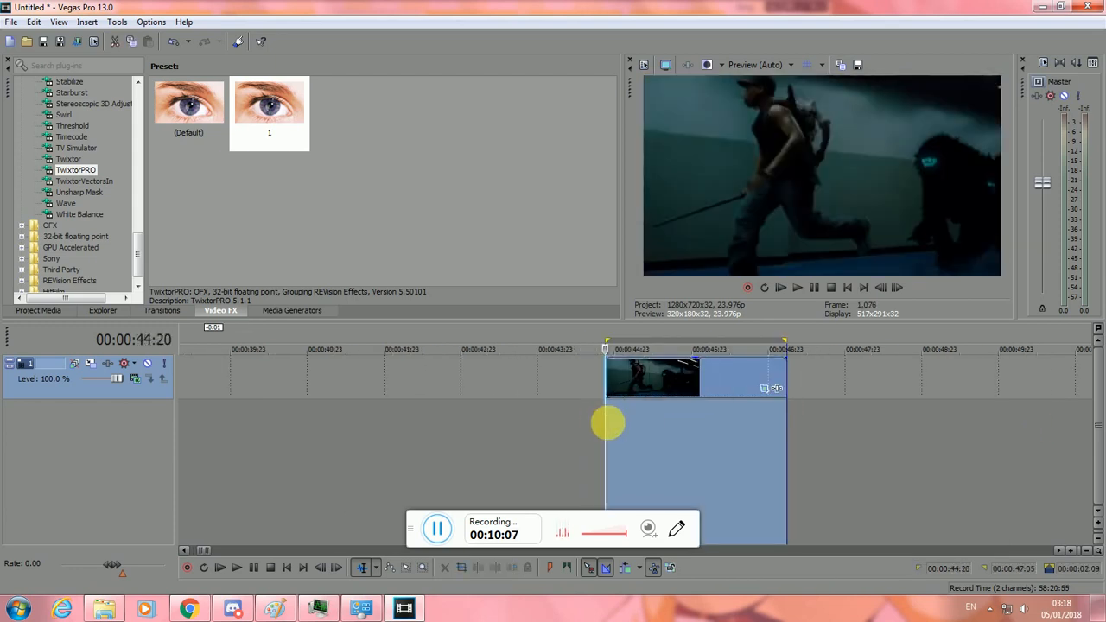
{"action": "left_click", "coordinate": [607, 423]}
{"action": "key", "text": "space"}
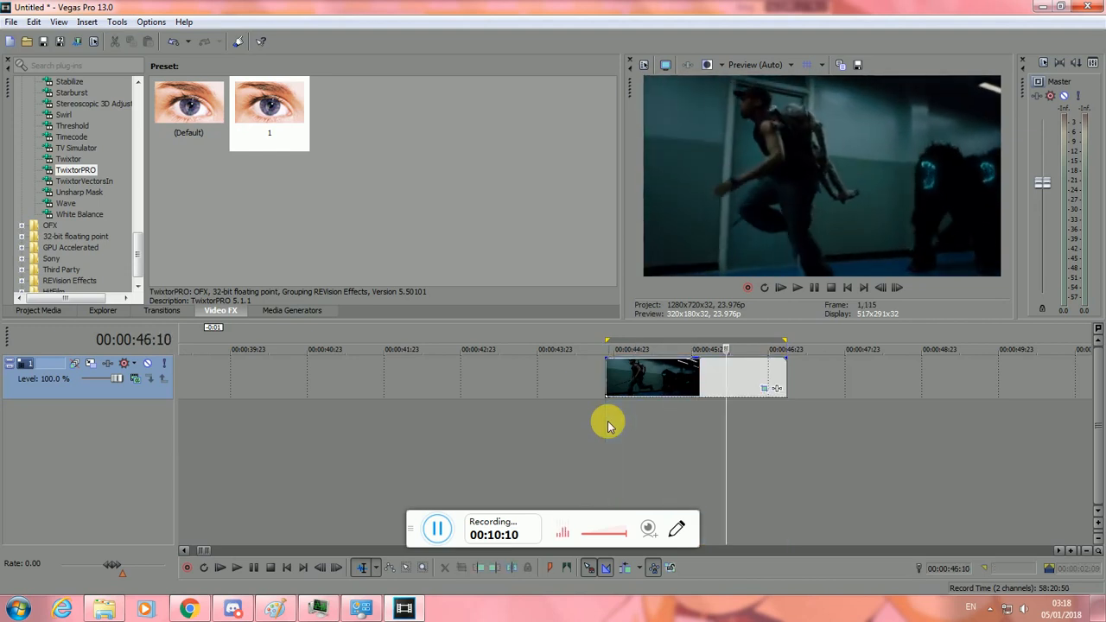
{"action": "key", "text": "space"}
Examine the running man's motion from the start of the attack.the.block clip up to 00:00:45:20.
{"action": "left_click", "coordinate": [607, 422]}
{"action": "scroll", "coordinate": [651, 421], "scroll_direction": "up", "scroll_amount": 4}
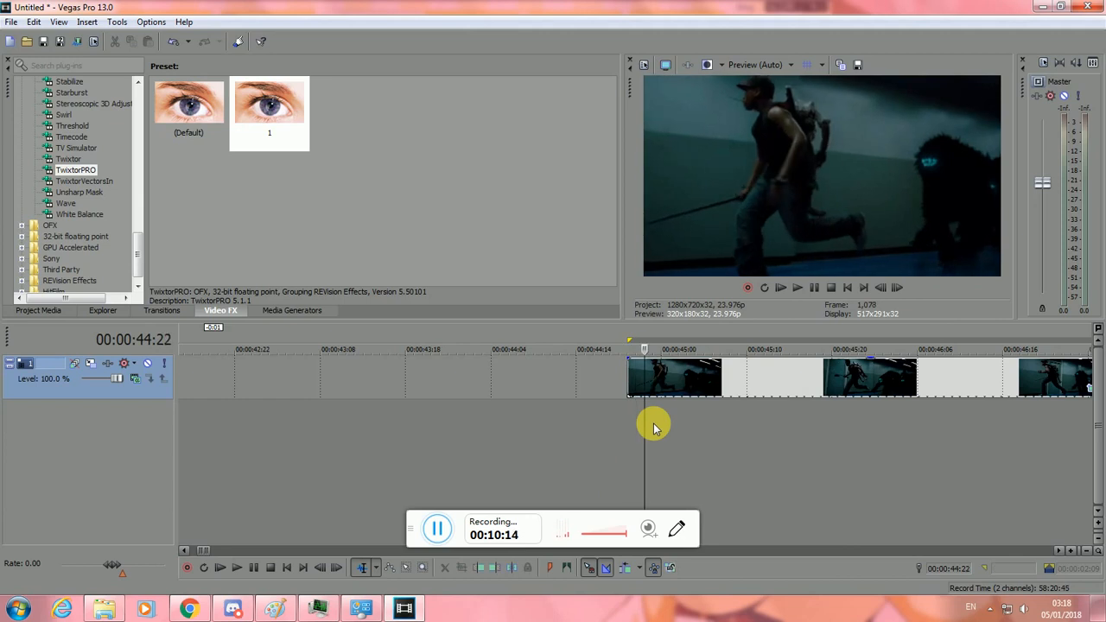
{"action": "left_click", "coordinate": [653, 423]}
{"action": "key", "text": "space"}
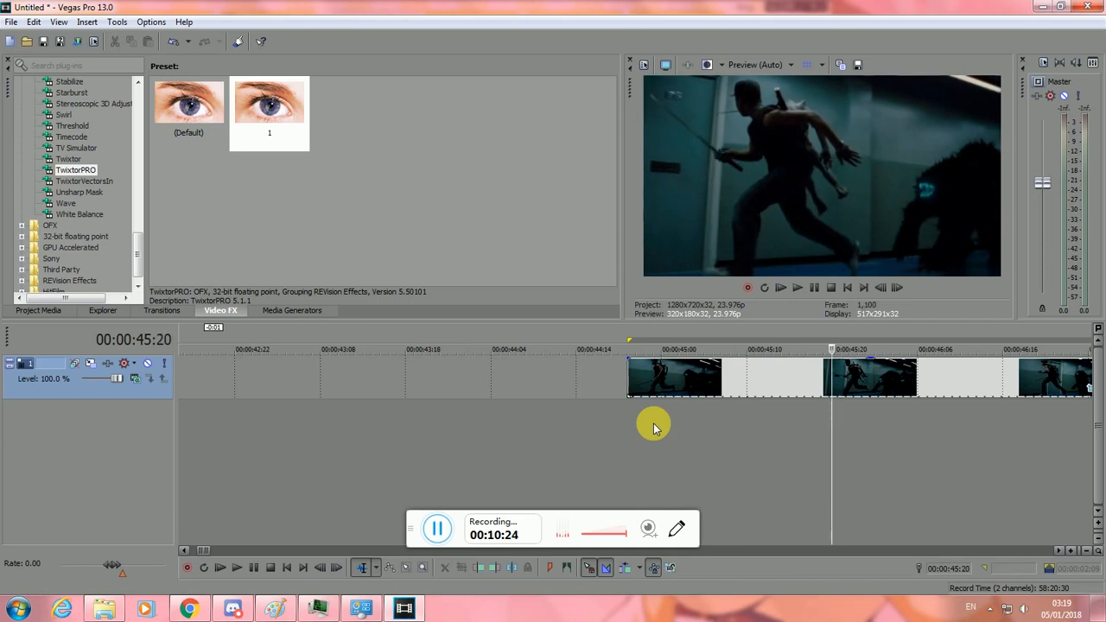
Apply the TwixtorPRO preset "1" to the attack.the.block clip with Speed % at 20.
{"action": "left_click", "coordinate": [268, 100]}
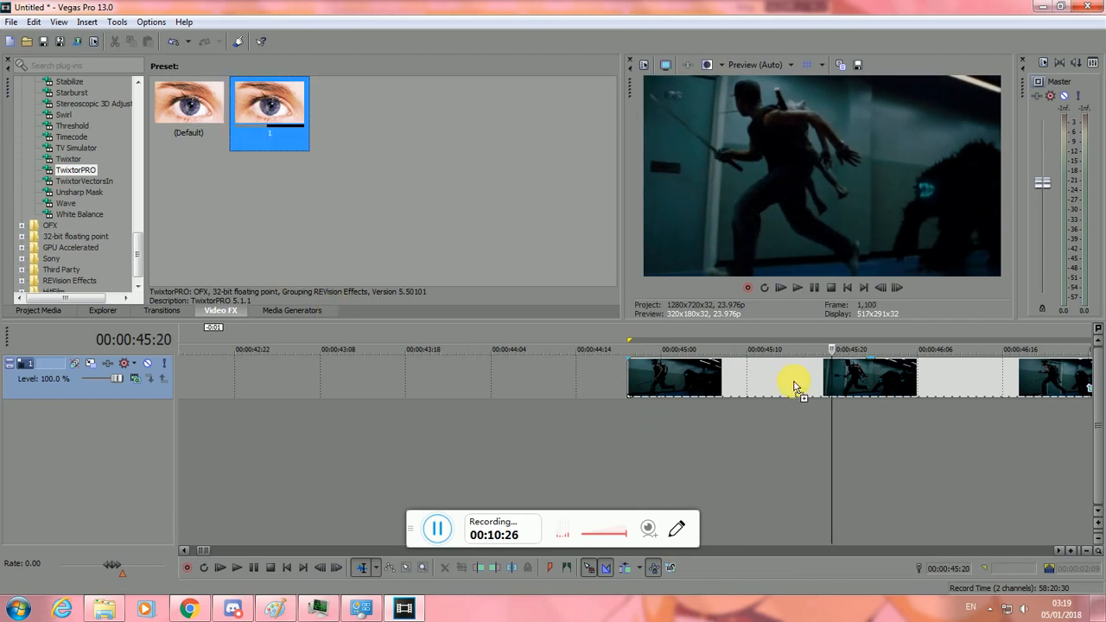
{"action": "left_click_drag", "start_coordinate": [796, 386], "coordinate": [797, 382]}
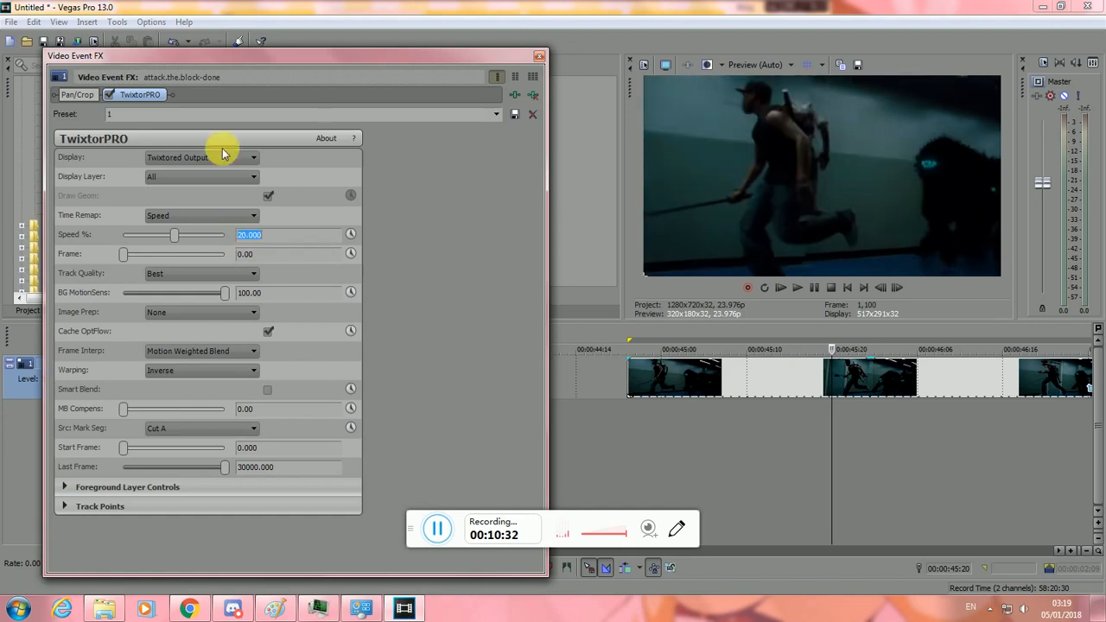
{"action": "left_click", "coordinate": [543, 55]}
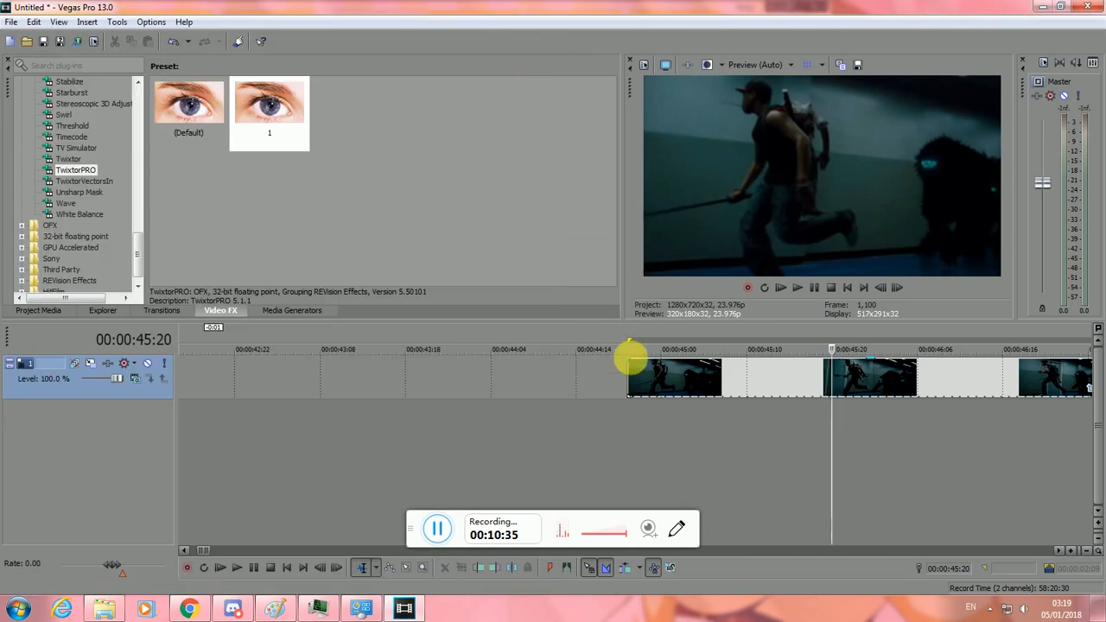
Check the slowed clip from its start and split it at 00:00:46:11, where the motion changes.
{"action": "left_click", "coordinate": [626, 415]}
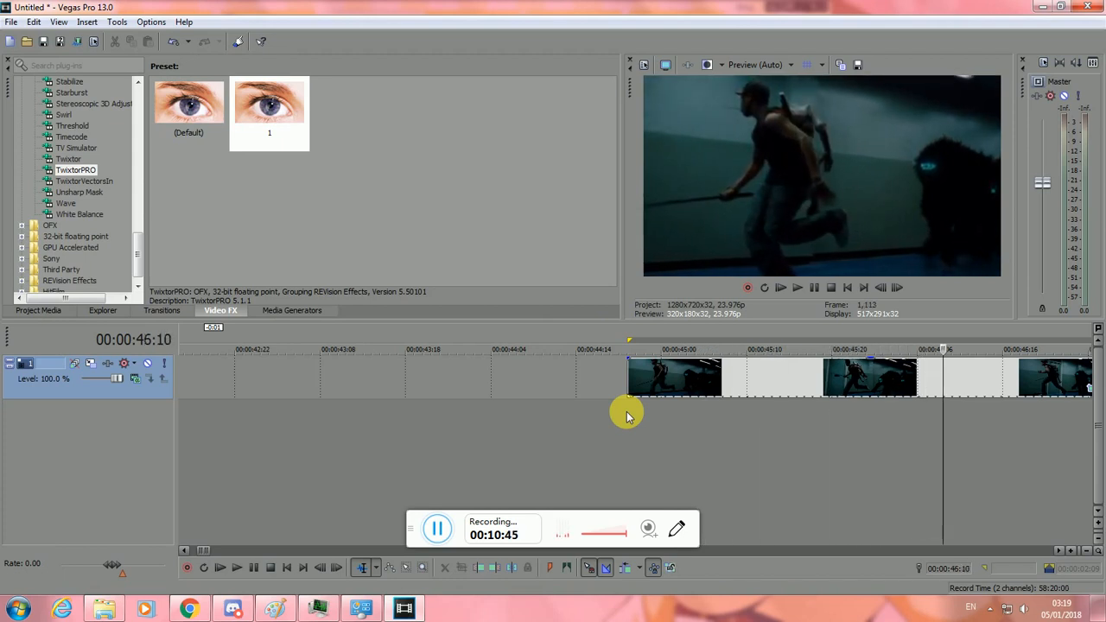
{"action": "left_click", "coordinate": [961, 372]}
{"action": "scroll", "coordinate": [928, 457], "scroll_direction": "down", "scroll_amount": 1}
{"action": "key", "text": "s"}
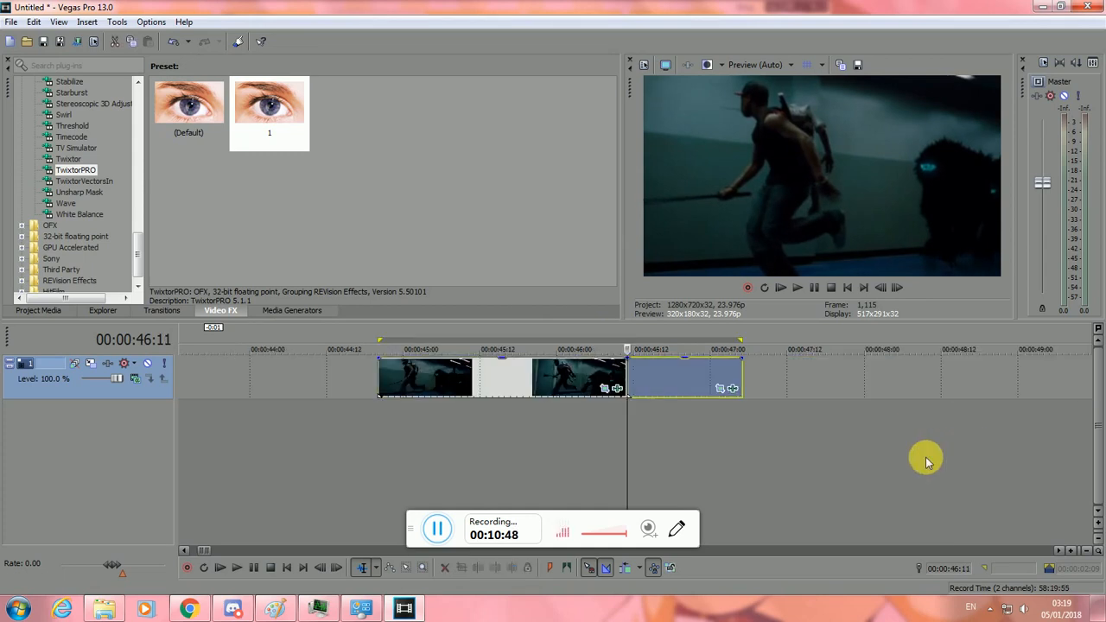
Lengthen the segment after the split and align its start with the first segment's end at 00:00:46:11 so the motion continues.
{"action": "left_click", "coordinate": [733, 388]}
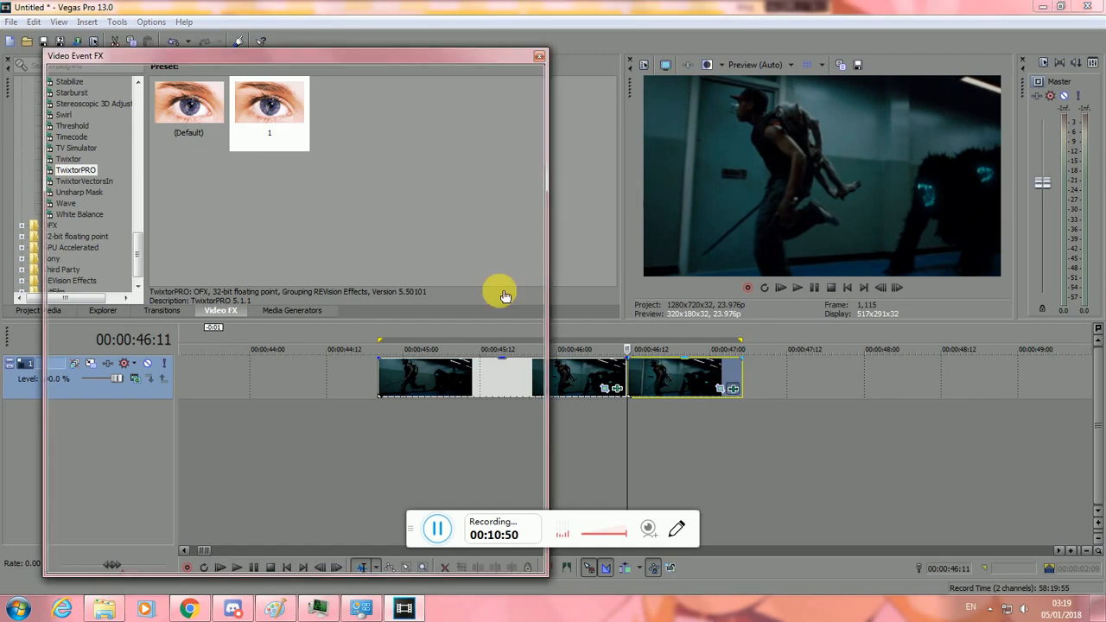
{"action": "left_click", "coordinate": [540, 55]}
{"action": "mouse_move", "coordinate": [668, 393]}
{"action": "left_mouse_down"}
{"action": "mouse_move", "coordinate": [795, 375]}
{"action": "mouse_move", "coordinate": [647, 377]}
{"action": "mouse_move", "coordinate": [664, 377]}
{"action": "left_mouse_up"}
{"action": "key", "text": "Left"}
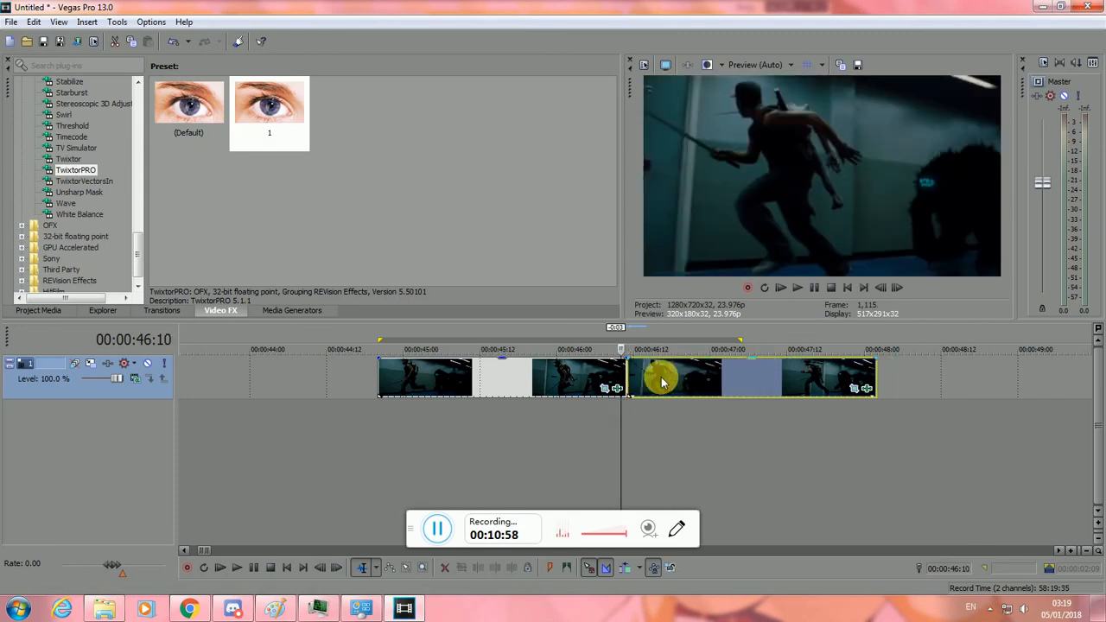
{"action": "key", "text": "Right"}
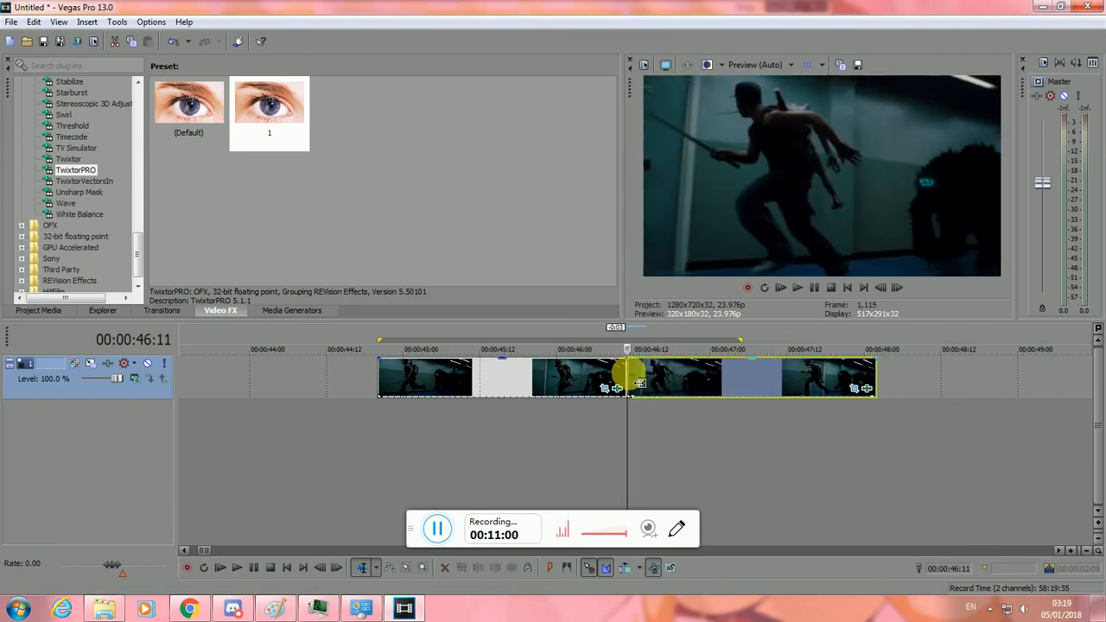
{"action": "mouse_move", "coordinate": [628, 376]}
{"action": "left_mouse_down"}
{"action": "mouse_move", "coordinate": [708, 380]}
{"action": "mouse_move", "coordinate": [612, 373]}
{"action": "left_mouse_up"}
{"action": "left_click_drag", "start_coordinate": [689, 374], "coordinate": [835, 372]}
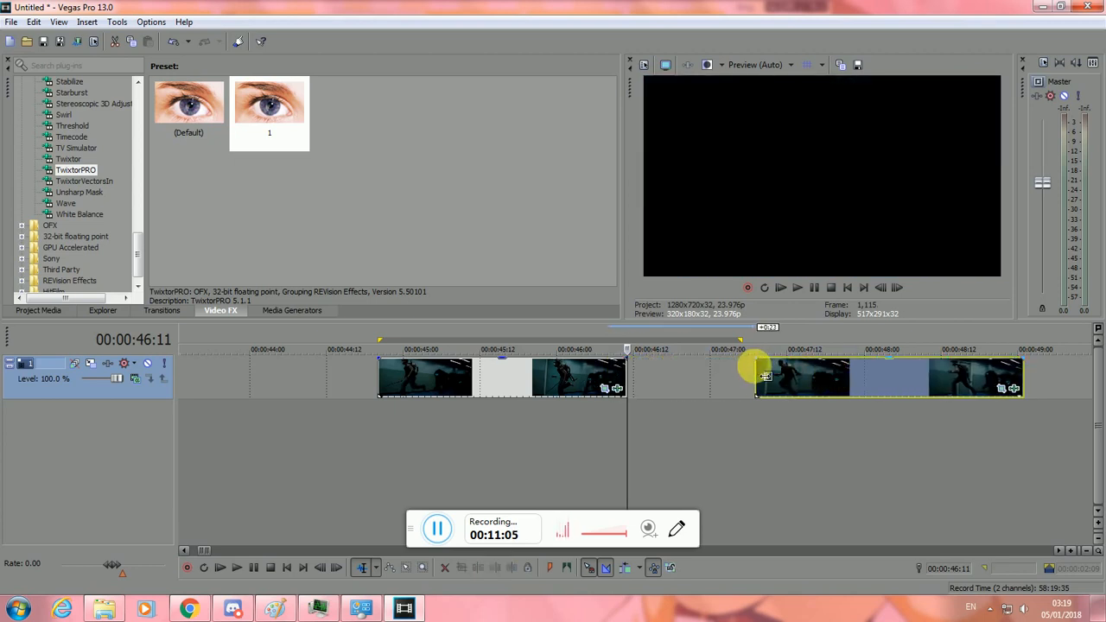
{"action": "left_click_drag", "start_coordinate": [766, 376], "coordinate": [622, 378]}
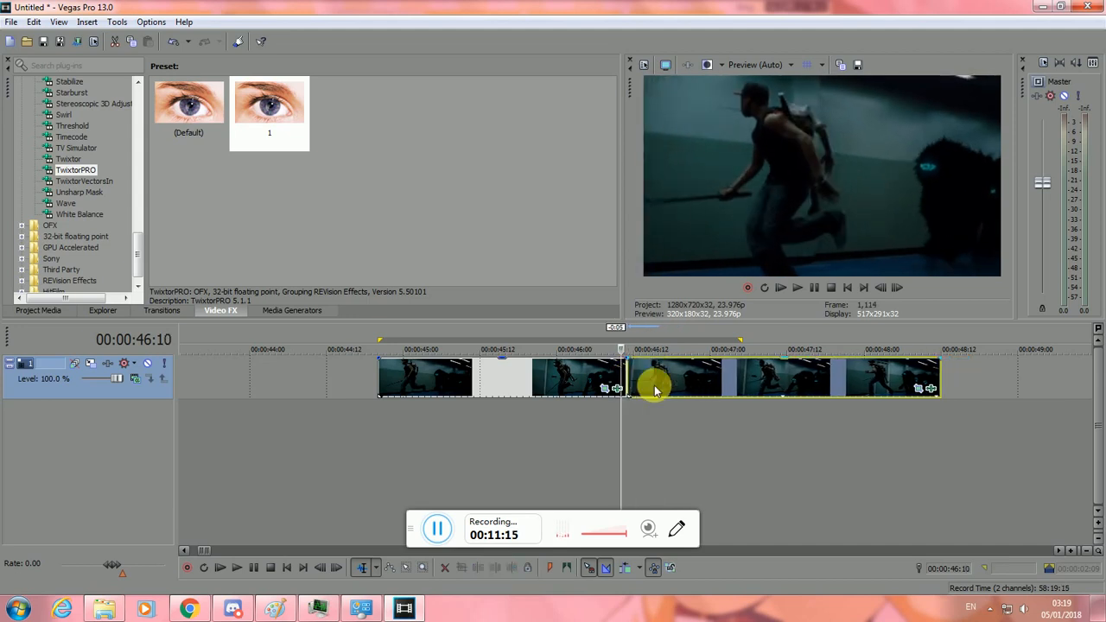
Play back both attack.the.block segments from 00:00:44:20 to check the motion across the split.
{"action": "left_click", "coordinate": [380, 415]}
{"action": "key", "text": "space"}
{"action": "key", "text": "space"}
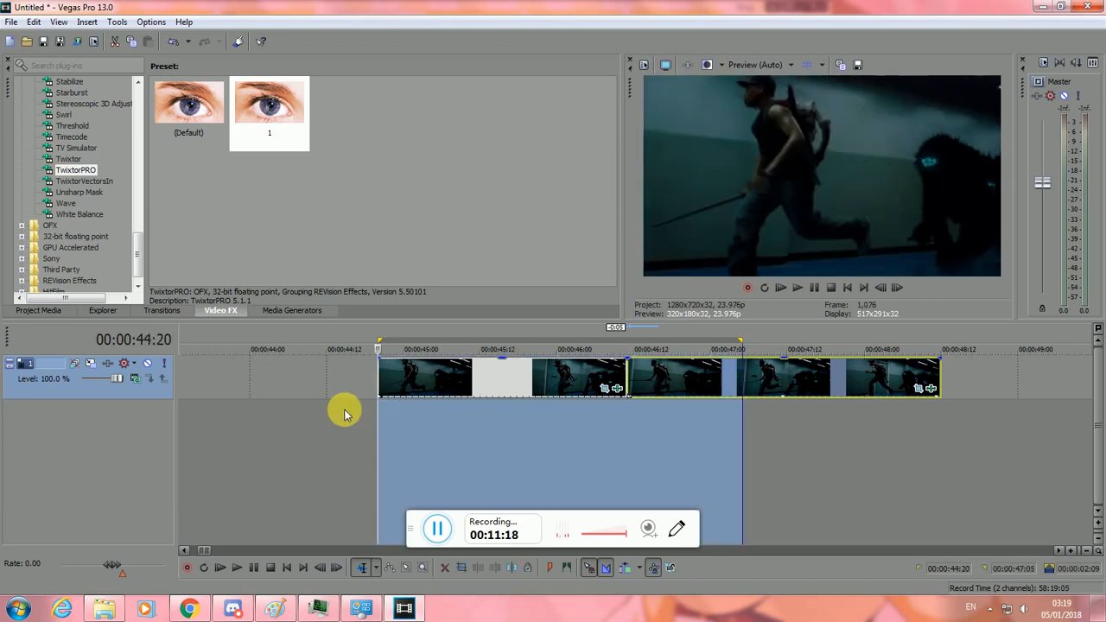
{"action": "left_click", "coordinate": [365, 458]}
{"action": "left_click", "coordinate": [240, 566]}
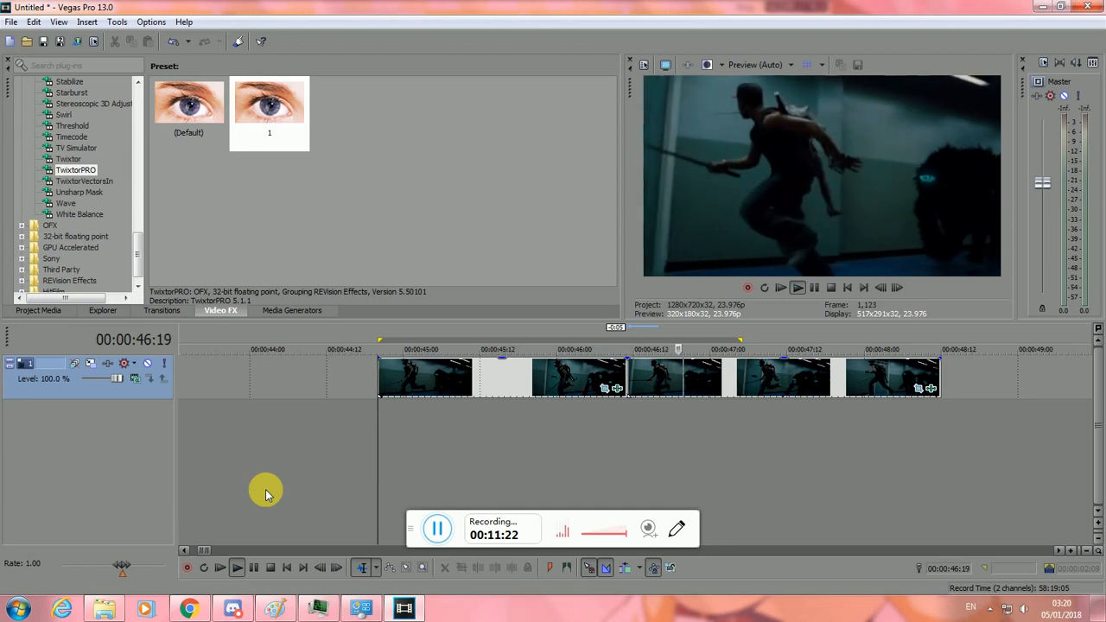
Stop playback and trim the end of the second attack.the.block segment back to 00:00:47:05.
{"action": "left_click", "coordinate": [253, 567]}
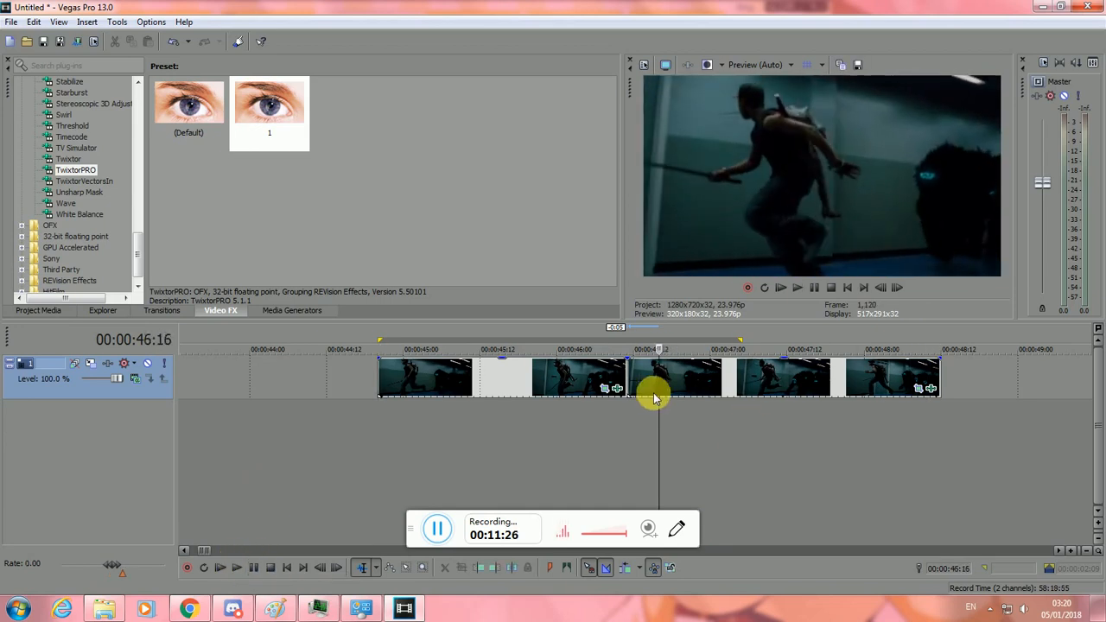
{"action": "left_click", "coordinate": [632, 379]}
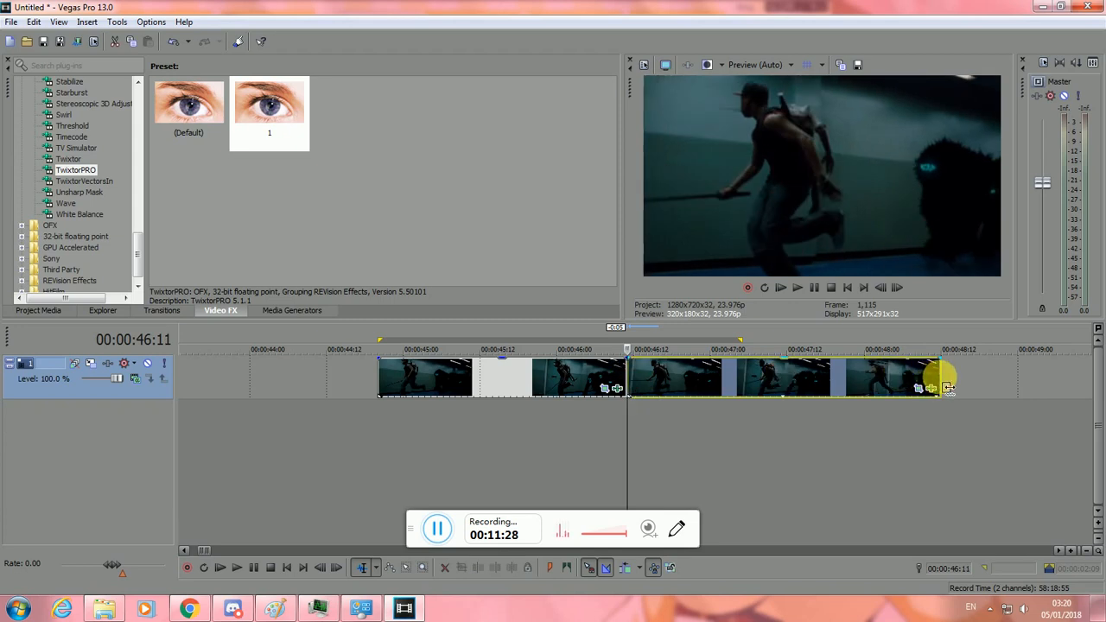
{"action": "left_click_drag", "start_coordinate": [948, 388], "coordinate": [751, 391]}
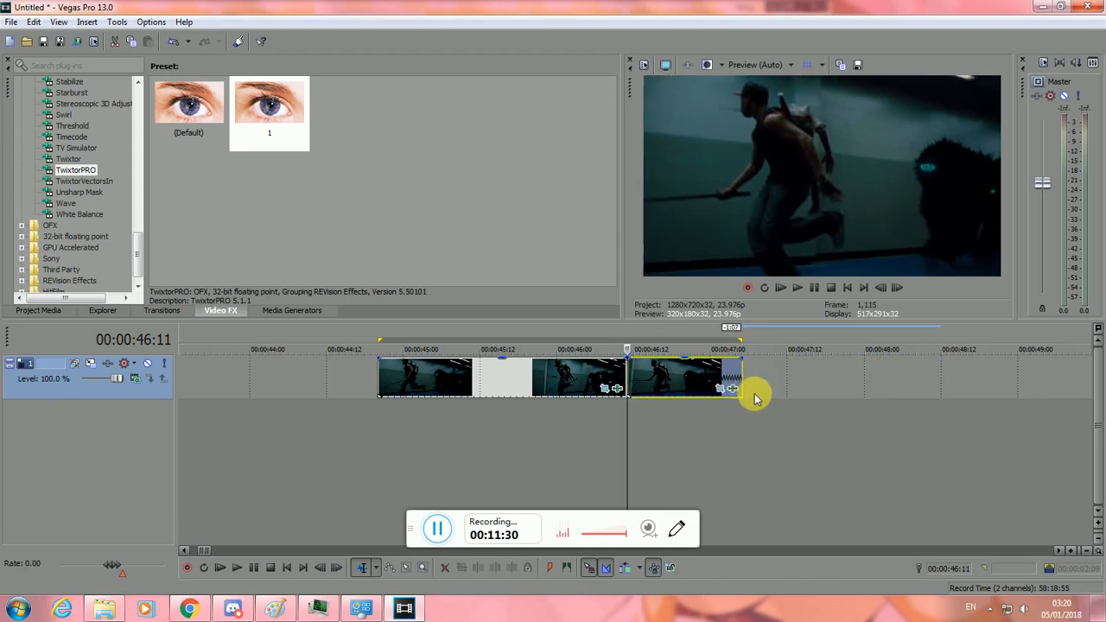
Play back the trimmed attack.the.block segments repeatedly from 00:00:44:20 to check the slow motion across the split.
{"action": "key", "text": "space"}
{"action": "key", "text": "space"}
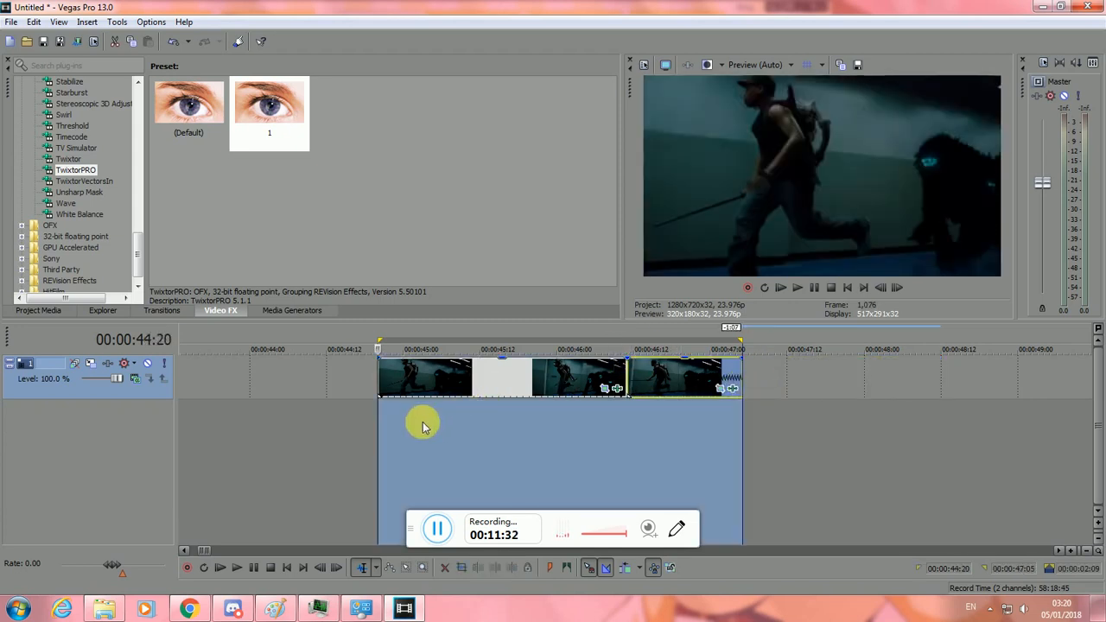
{"action": "left_click", "coordinate": [372, 434]}
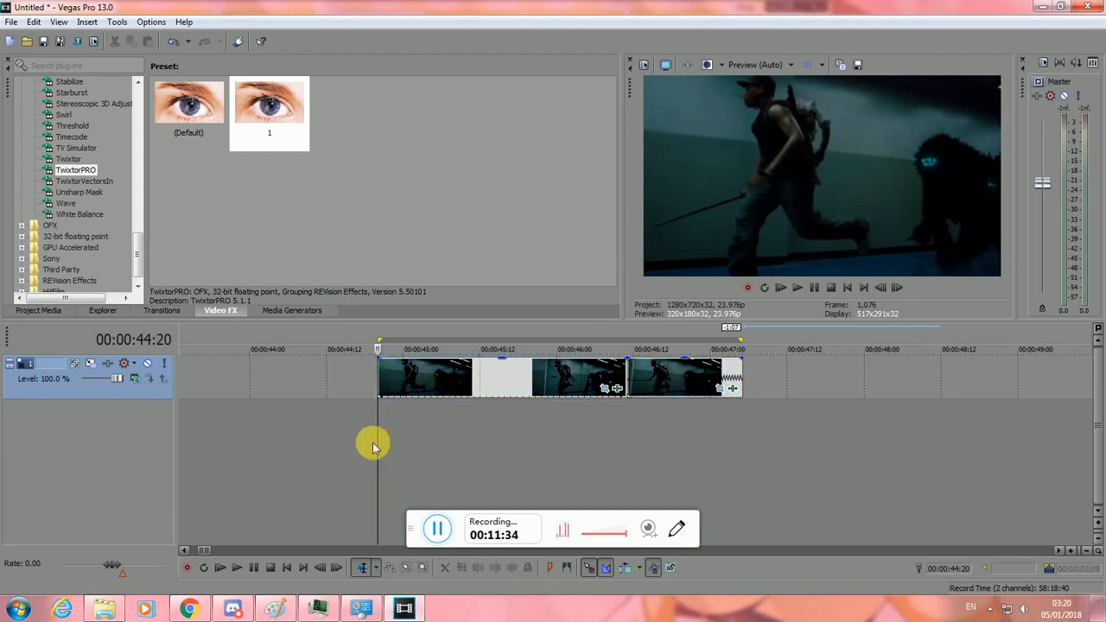
{"action": "left_click", "coordinate": [239, 567]}
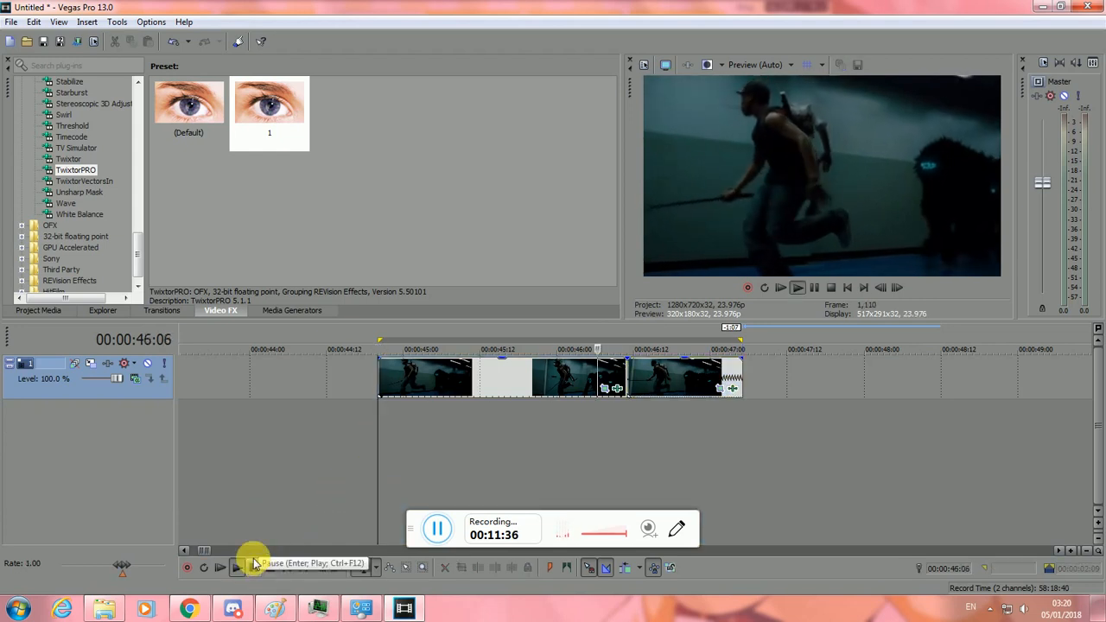
{"action": "left_click", "coordinate": [246, 566]}
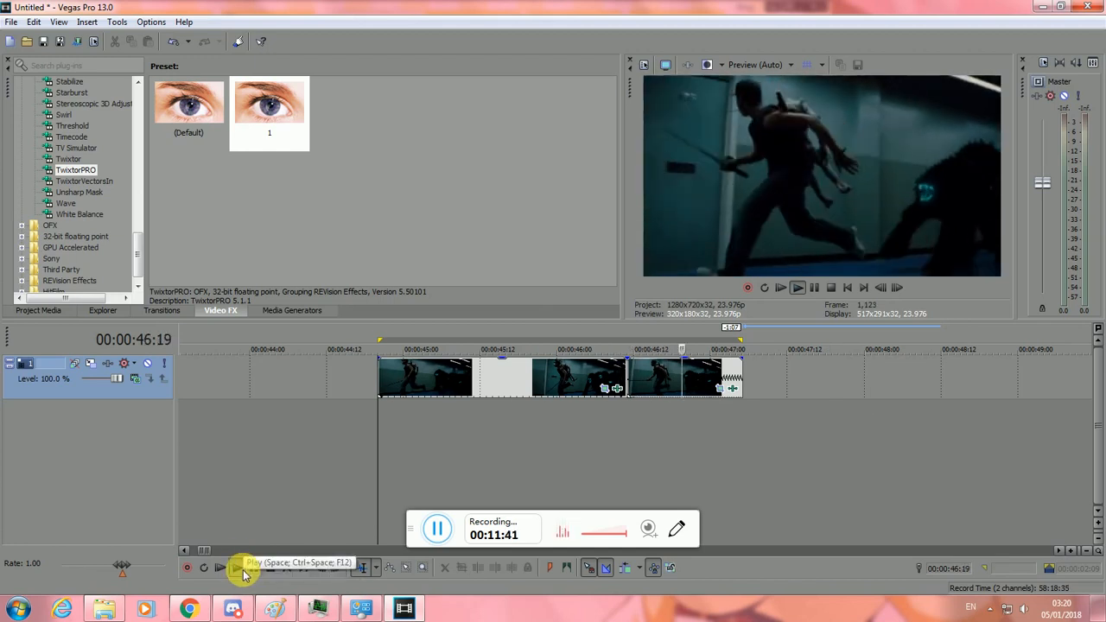
{"action": "left_click", "coordinate": [247, 570]}
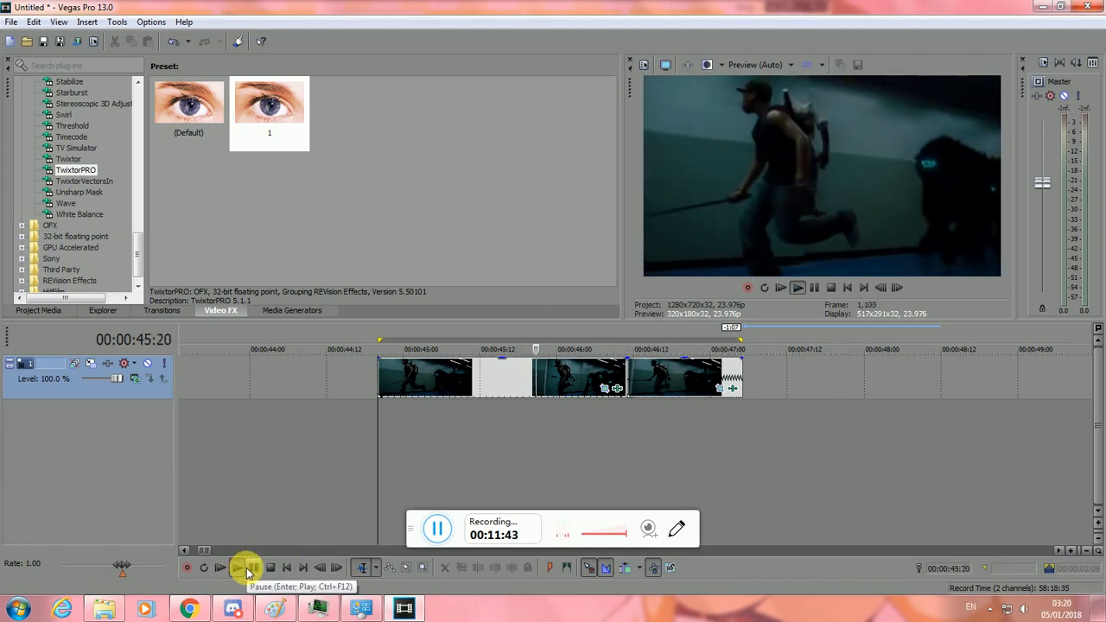
{"action": "left_click", "coordinate": [242, 573]}
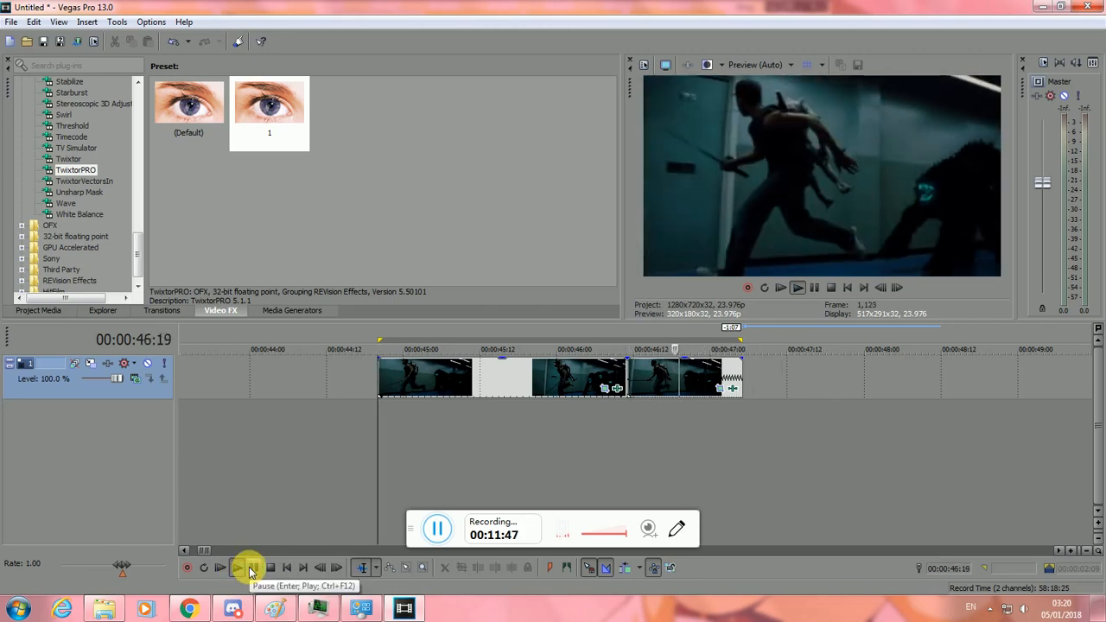
{"action": "left_click", "coordinate": [252, 568]}
Return to the Fire and Ice segments and examine their motion frame by frame from 00:00:15:08 to 00:00:16:05.
{"action": "scroll", "coordinate": [393, 462], "scroll_direction": "down", "scroll_amount": 4}
{"action": "scroll", "coordinate": [393, 463], "scroll_direction": "down", "scroll_amount": 6}
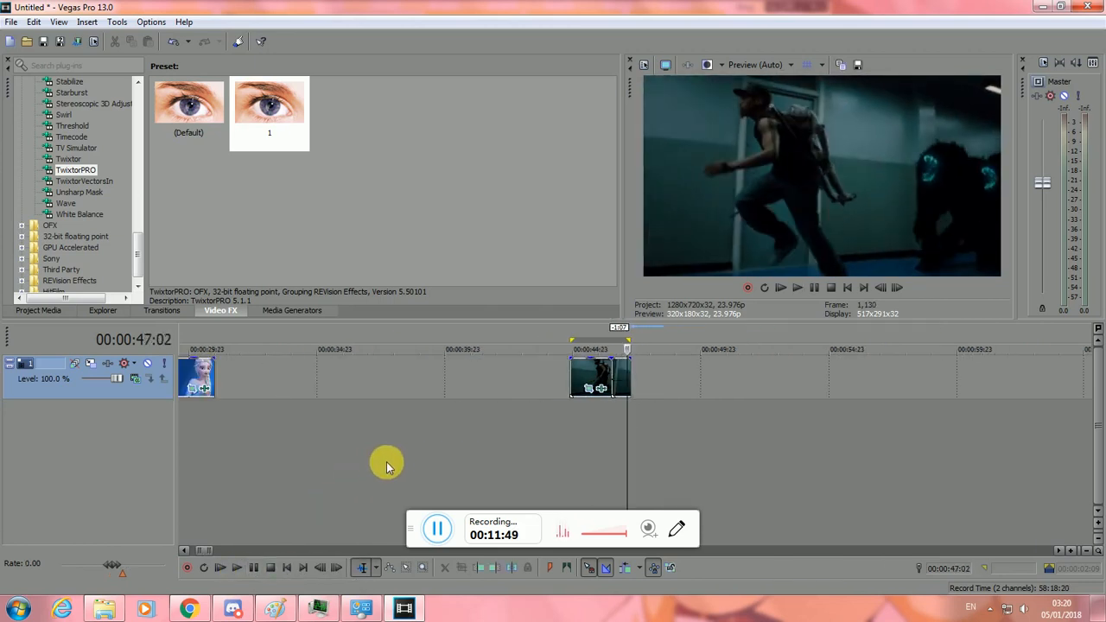
{"action": "left_click", "coordinate": [180, 424]}
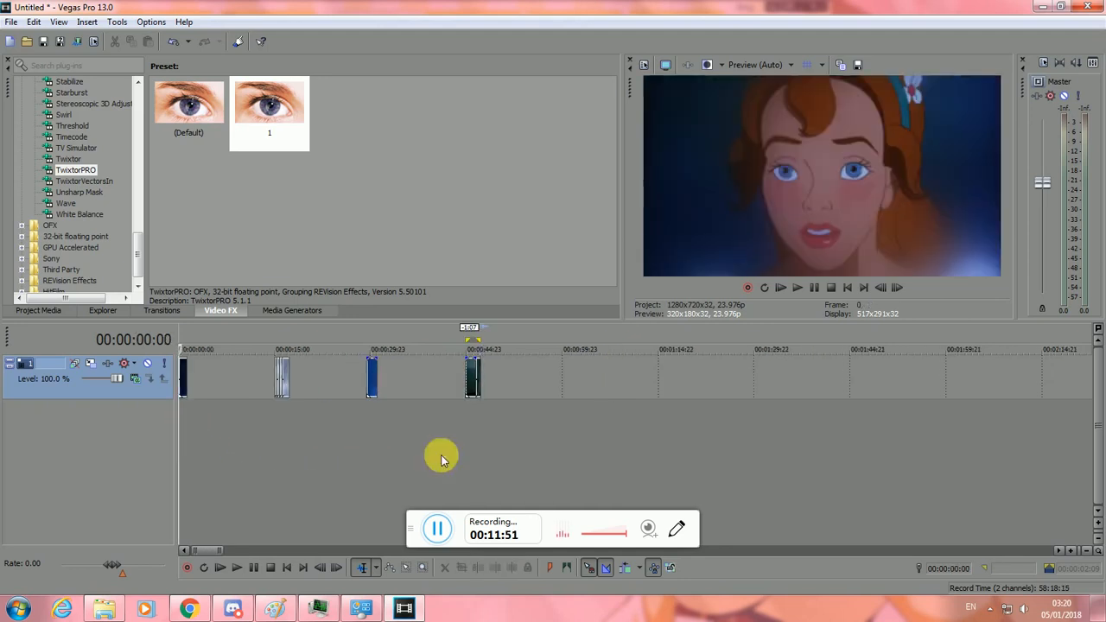
{"action": "scroll", "coordinate": [469, 459], "scroll_direction": "up", "scroll_amount": 10}
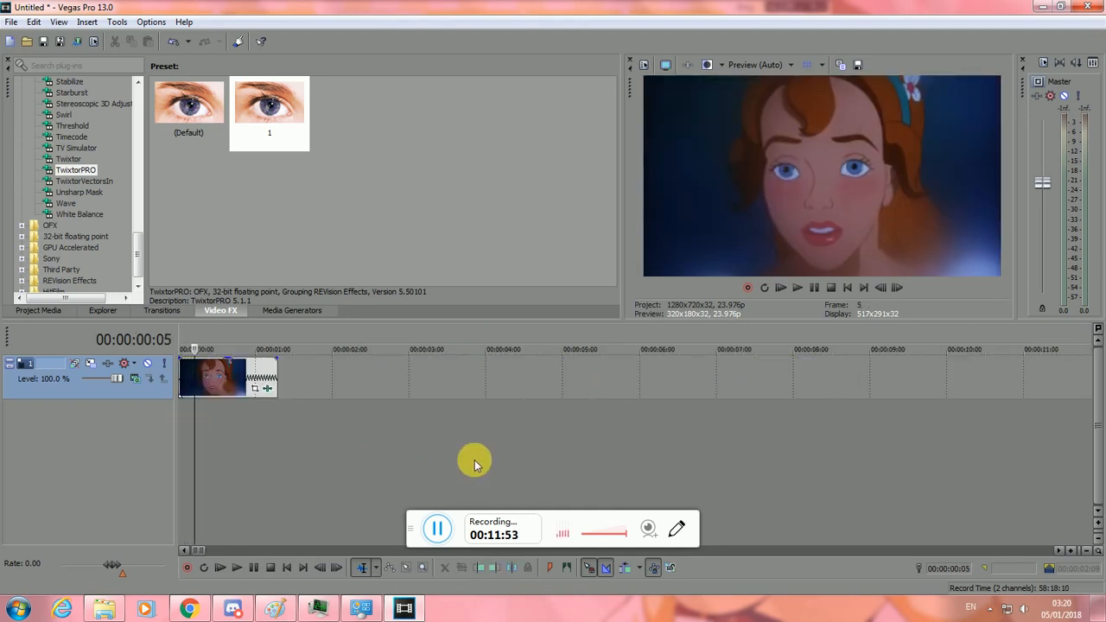
{"action": "scroll", "coordinate": [475, 464], "scroll_direction": "down", "scroll_amount": 3}
{"action": "left_click", "coordinate": [570, 413]}
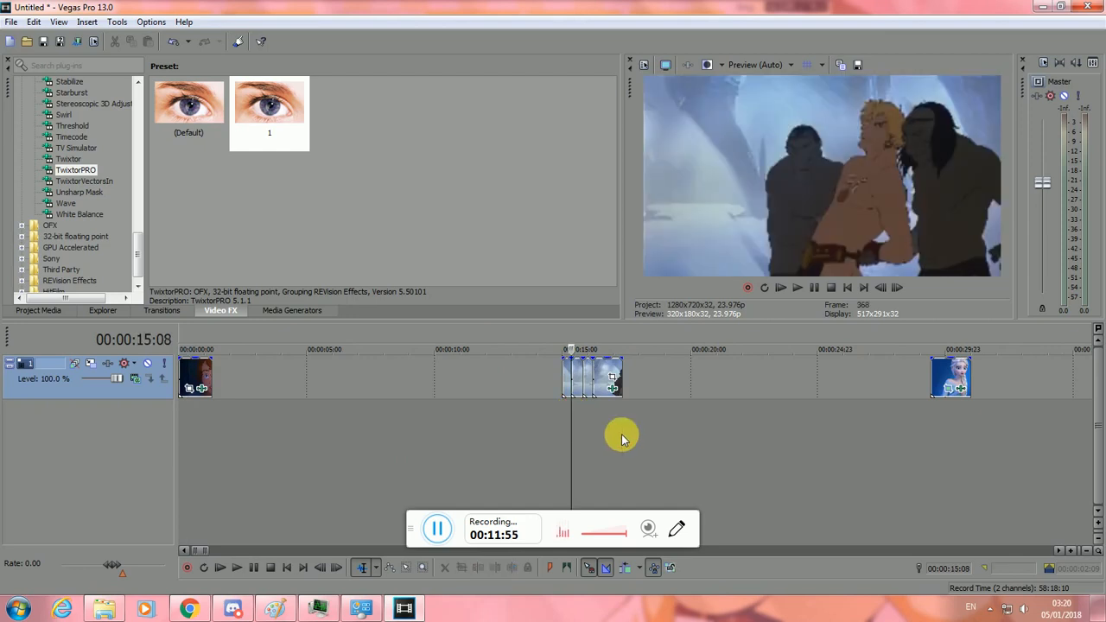
{"action": "key", "text": "Right"}
{"action": "scroll", "coordinate": [647, 445], "scroll_direction": "up", "scroll_amount": 1}
{"action": "key", "text": "Right"}
{"action": "key", "text": "Right"}
{"action": "key", "text": "Right"}
{"action": "key", "text": "Right"}
{"action": "key", "text": "Right"}
{"action": "key", "text": "Right"}
{"action": "key", "text": "Right"}
{"action": "scroll", "coordinate": [646, 445], "scroll_direction": "up", "scroll_amount": 1}
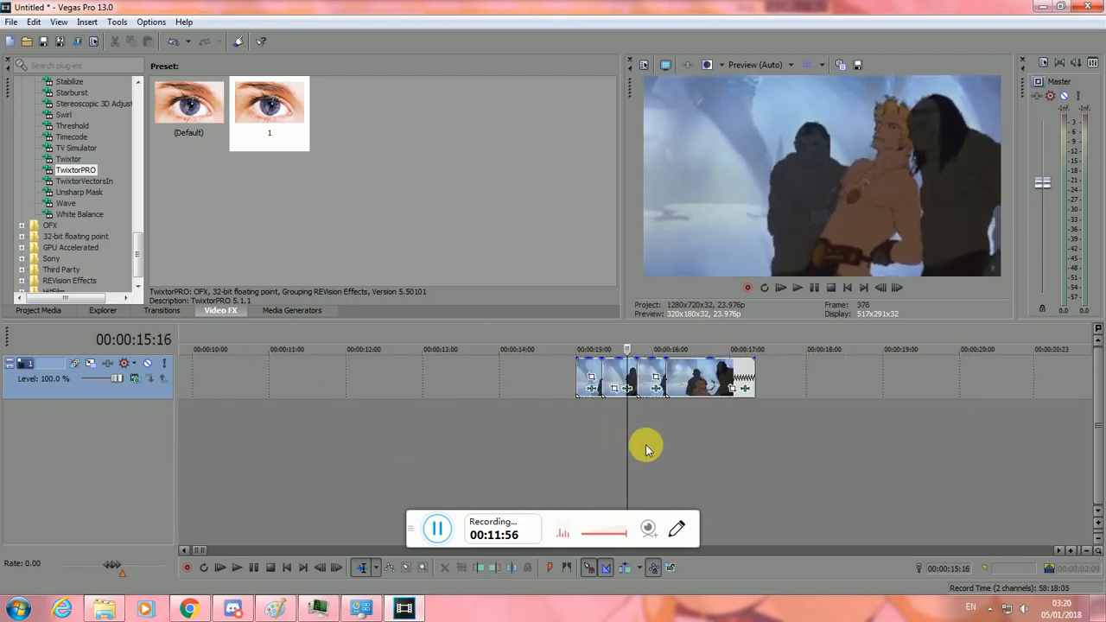
{"action": "key", "text": "Right"}
{"action": "key", "text": "Right"}
{"action": "key", "text": "Right"}
{"action": "key", "text": "Right"}
{"action": "key", "text": "Right"}
{"action": "key", "text": "Right"}
{"action": "key", "text": "Right"}
{"action": "key", "text": "Right"}
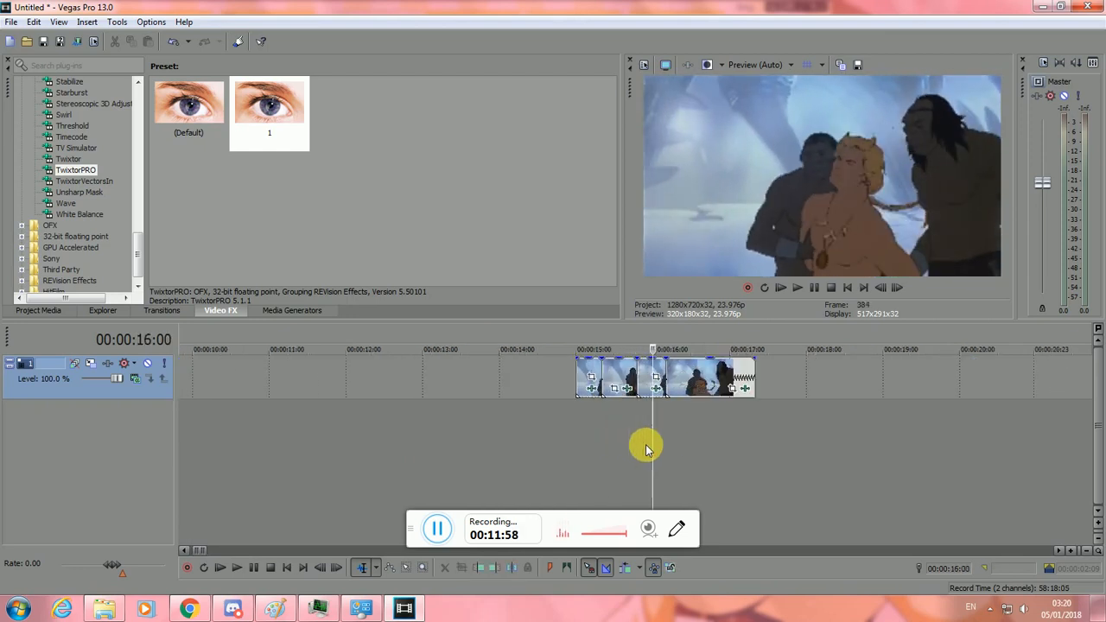
{"action": "key", "text": "Right"}
{"action": "key", "text": "Right"}
{"action": "key", "text": "Right"}
{"action": "key", "text": "Right"}
{"action": "key", "text": "Right"}
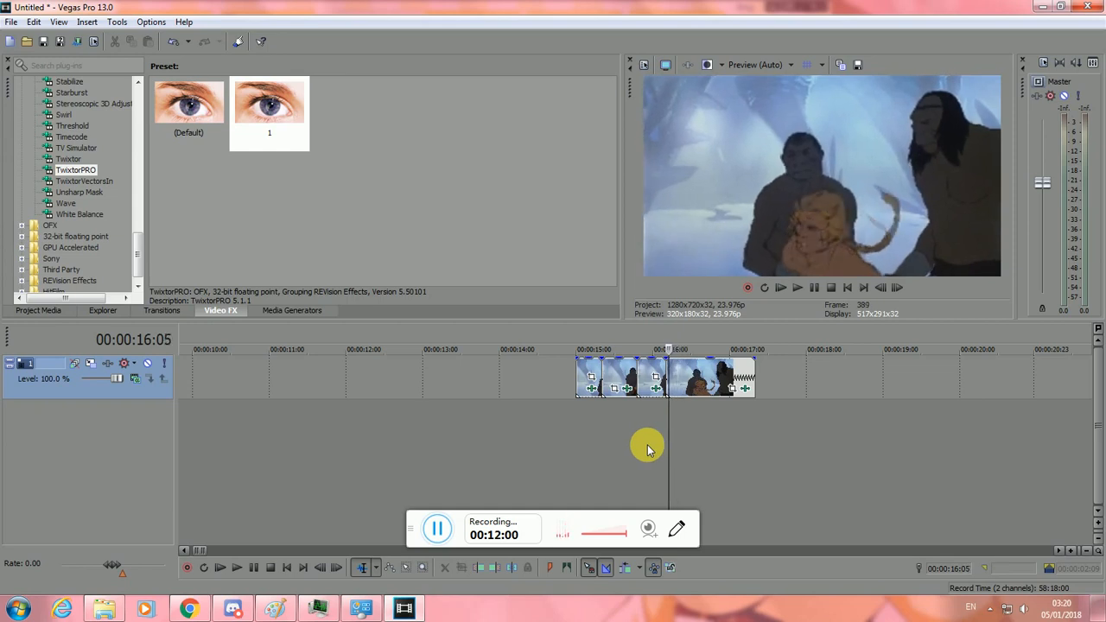
Examine the last Fire and Ice segment frame by frame, back and forth up to 00:00:16:14, for the character's movement.
{"action": "key", "text": "Left"}
{"action": "key", "text": "Right"}
{"action": "key", "text": "Right"}
{"action": "key", "text": "Right"}
{"action": "key", "text": "Right"}
{"action": "key", "text": "Right"}
{"action": "key", "text": "Right"}
{"action": "key", "text": "Right"}
{"action": "key", "text": "Right"}
{"action": "key", "text": "Right"}
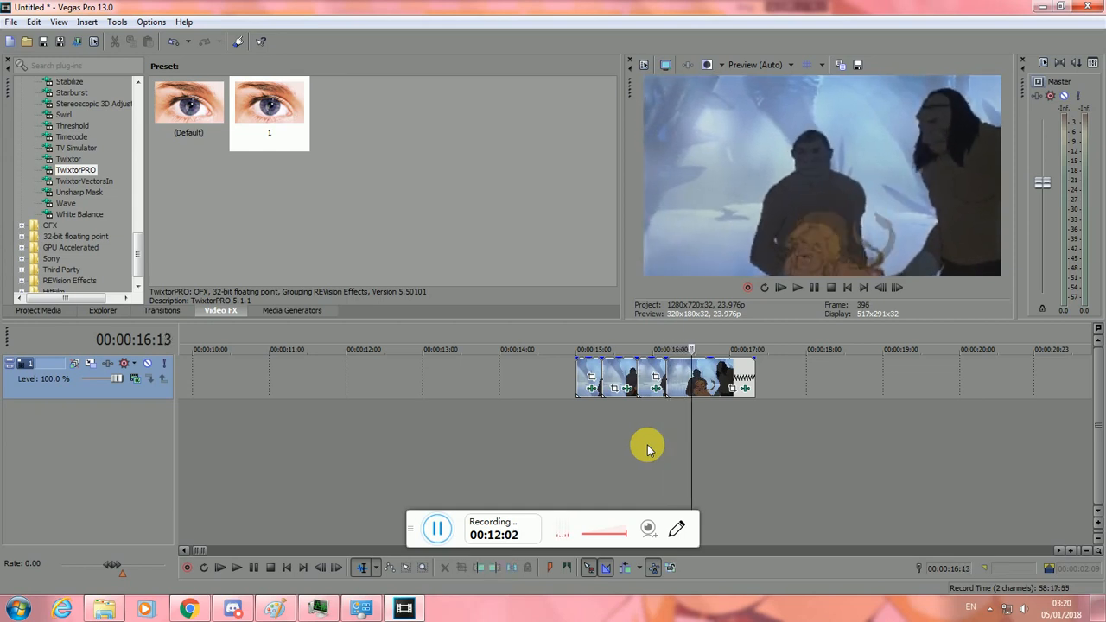
{"action": "key", "text": "Right"}
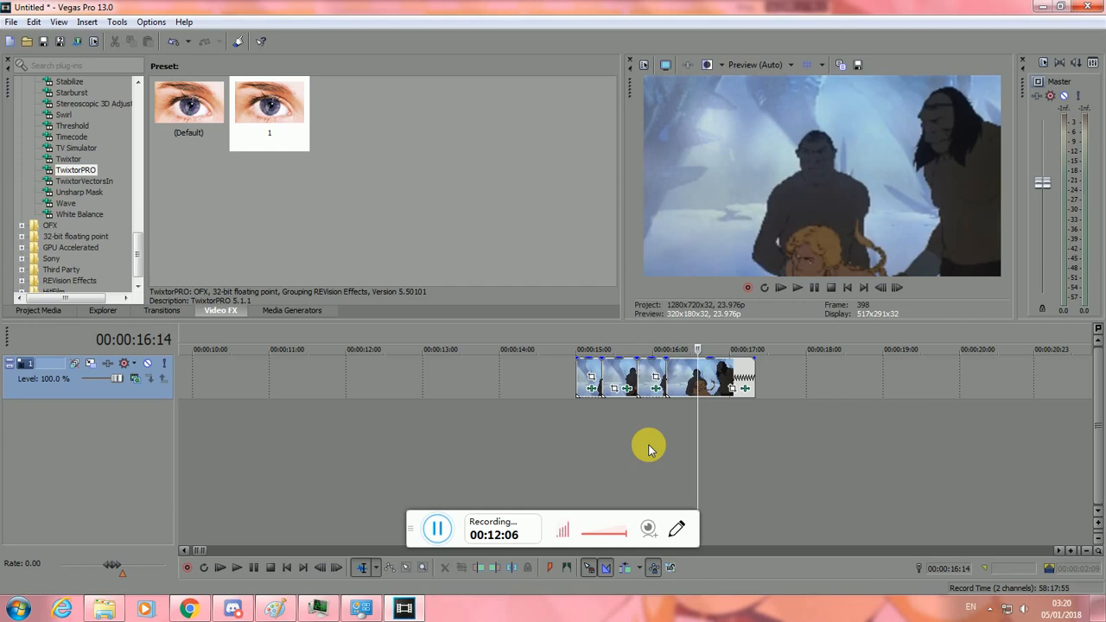
{"action": "key", "text": "Left"}
{"action": "key", "text": "Left"}
{"action": "key", "text": "Left"}
{"action": "key", "text": "Left"}
{"action": "key", "text": "Left"}
{"action": "key", "text": "Left"}
{"action": "key", "text": "Left"}
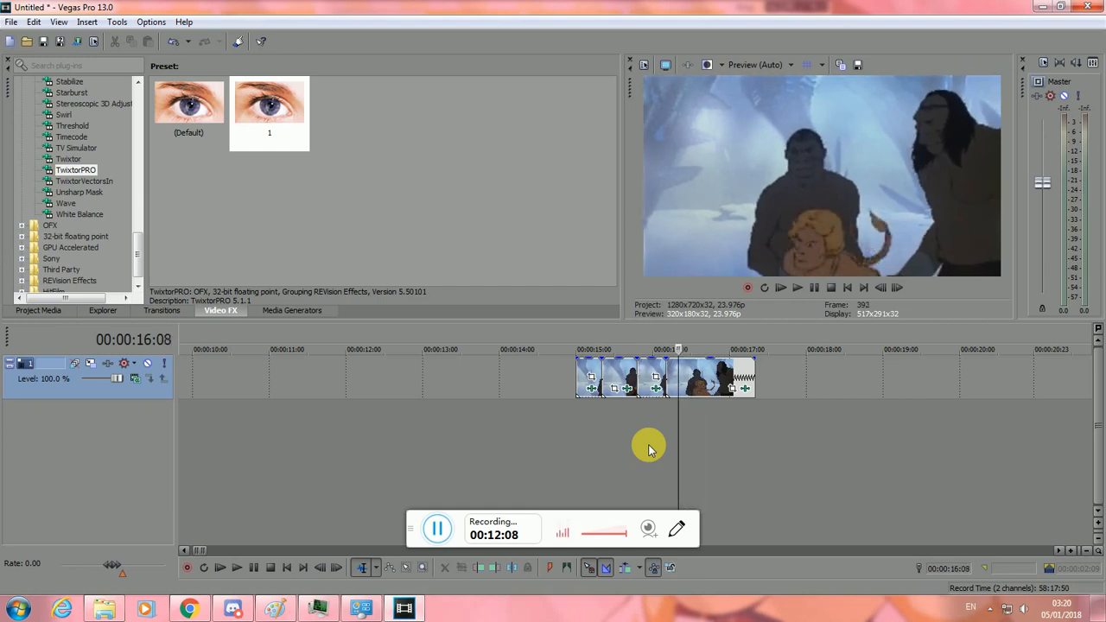
{"action": "key", "text": "Left"}
{"action": "key", "text": "Left"}
{"action": "key", "text": "Left"}
{"action": "key", "text": "Right"}
{"action": "key", "text": "Right"}
{"action": "key", "text": "Right"}
{"action": "key", "text": "Right"}
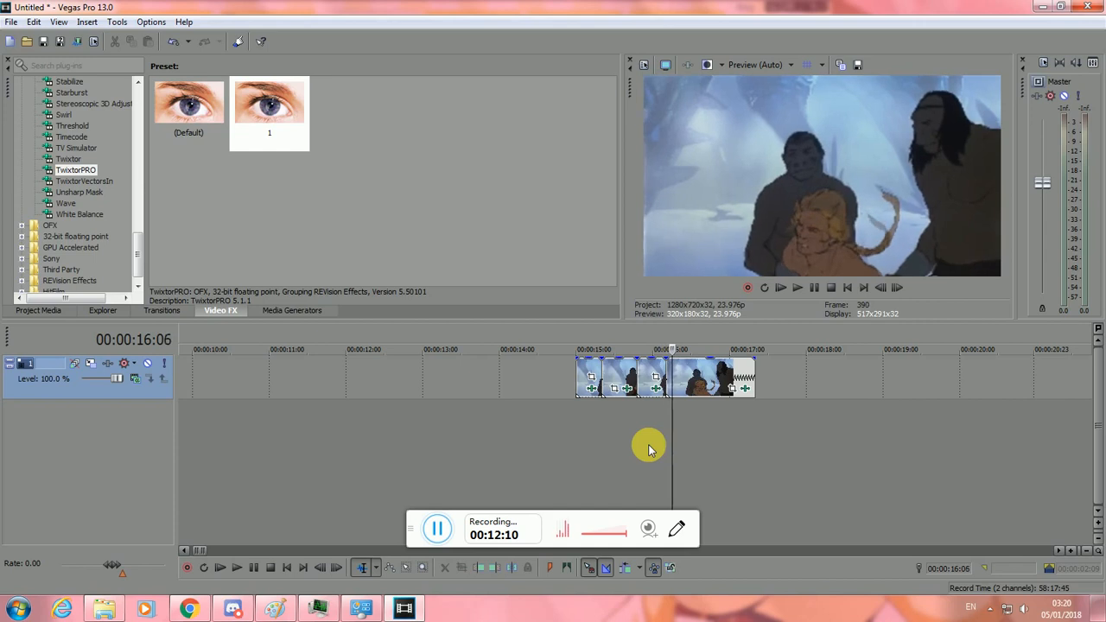
{"action": "key", "text": "Right"}
{"action": "key", "text": "Right"}
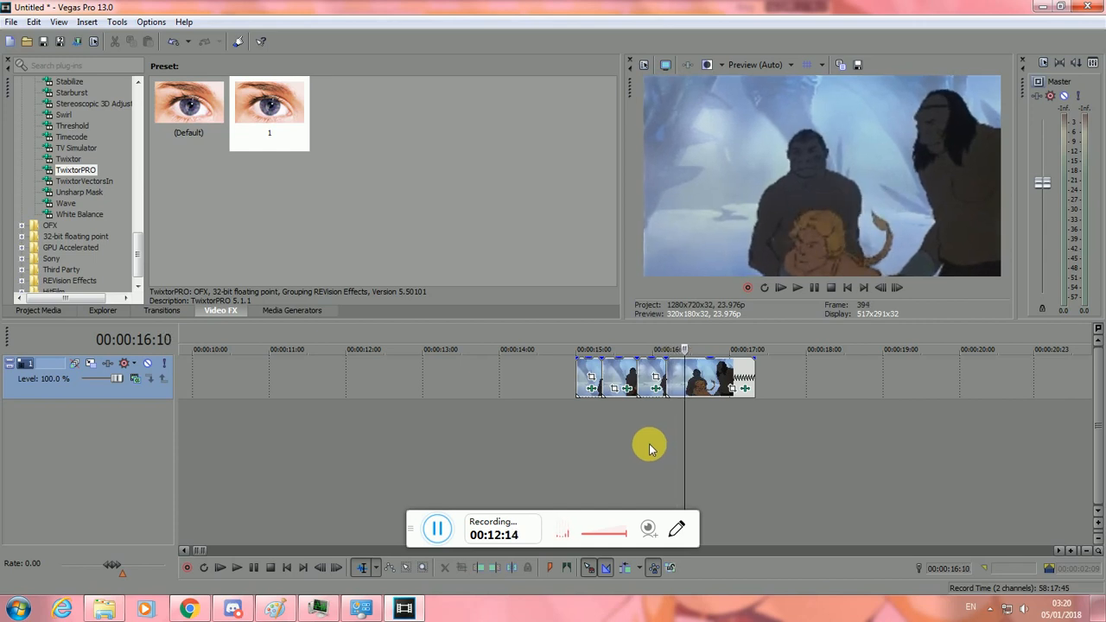
Compare the motion in the third and last Fire and Ice segments, going from 00:00:15:18 across the split at 00:00:16:04.
{"action": "left_click_drag", "start_coordinate": [624, 426], "coordinate": [637, 441]}
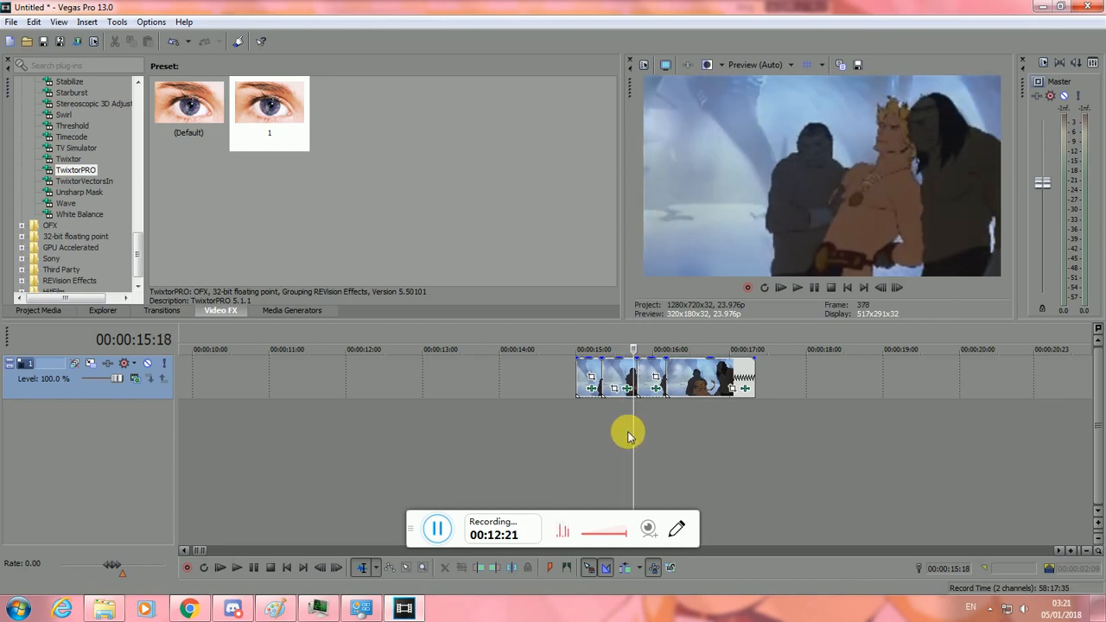
{"action": "key", "text": "Right"}
{"action": "key", "text": "Right"}
{"action": "key", "text": "Right"}
{"action": "key", "text": "Right"}
{"action": "scroll", "coordinate": [628, 432], "scroll_direction": "up", "scroll_amount": 1}
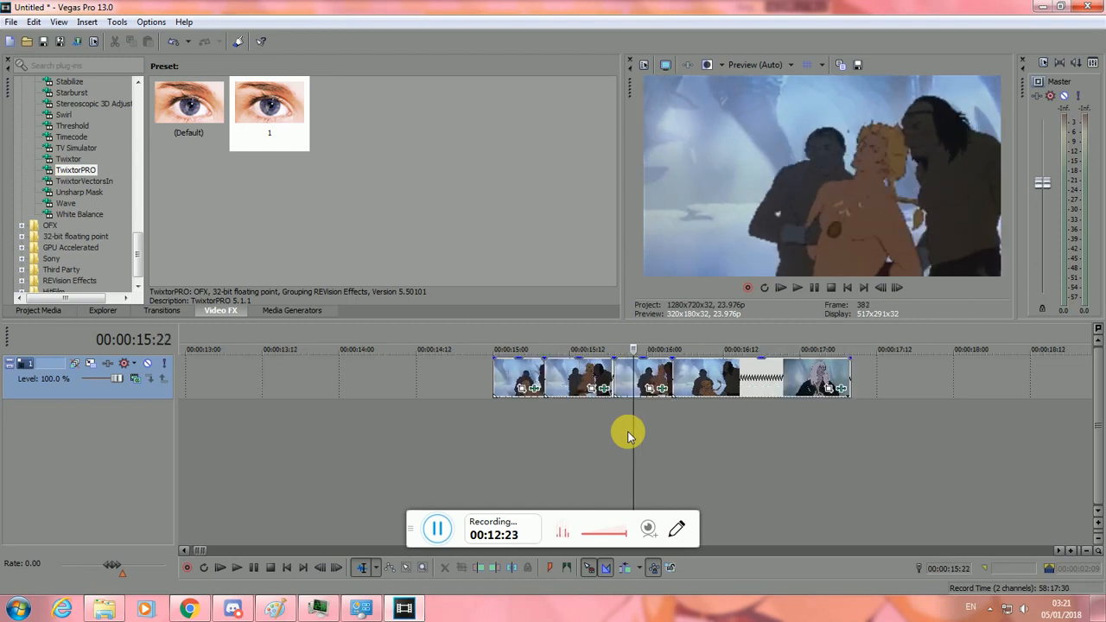
{"action": "key", "text": "Right"}
{"action": "key", "text": "Right"}
{"action": "key", "text": "Right"}
{"action": "key", "text": "Right"}
{"action": "key", "text": "Right"}
{"action": "key", "text": "Right"}
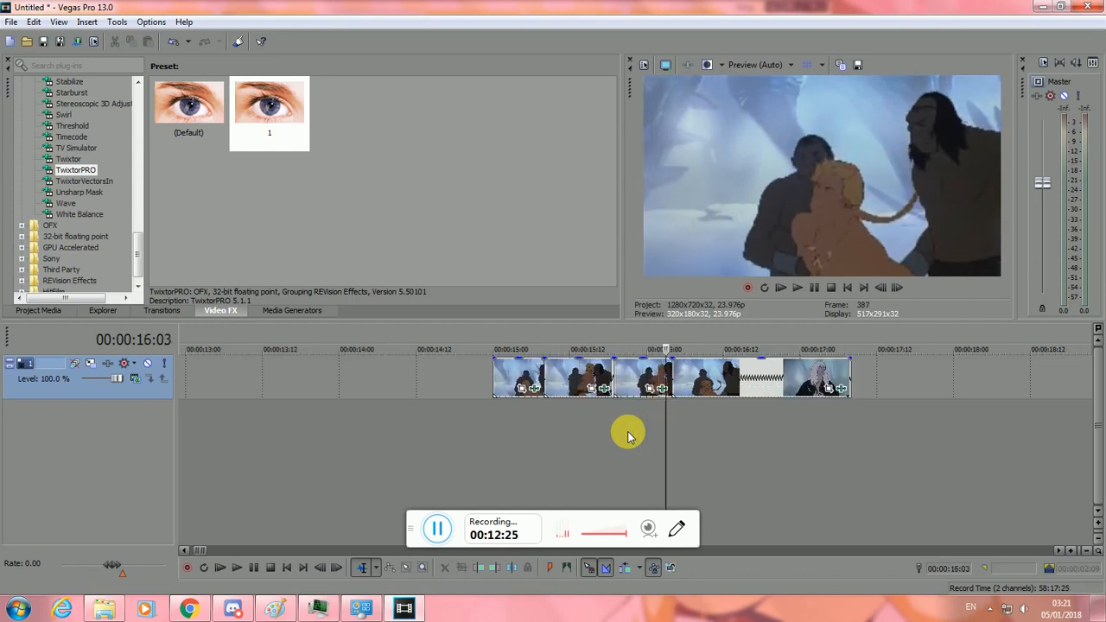
{"action": "left_click", "coordinate": [616, 421]}
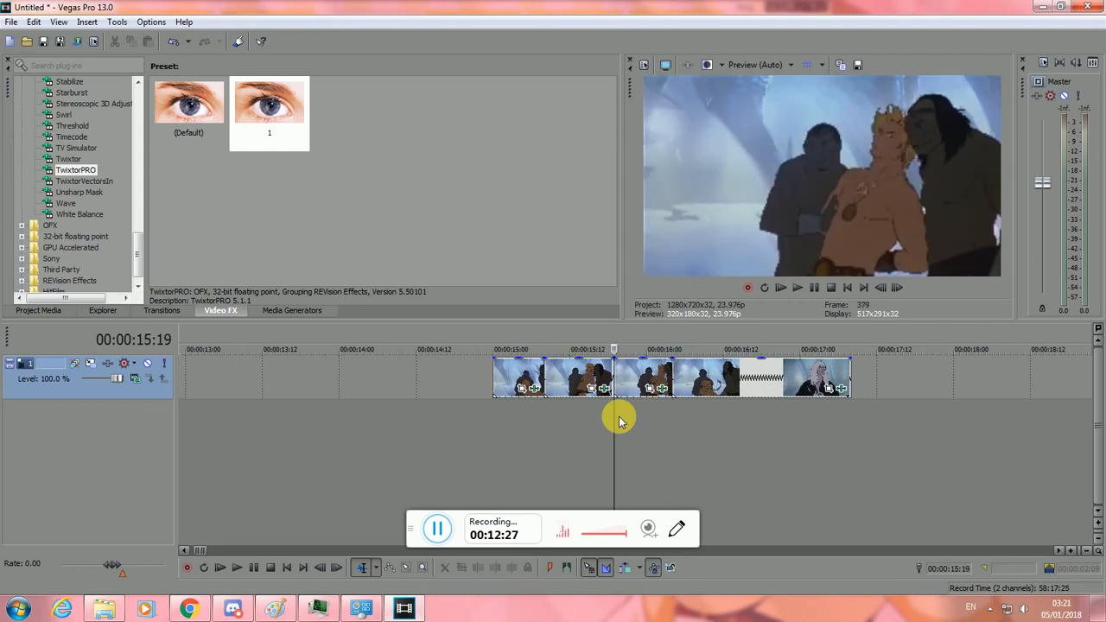
{"action": "left_click", "coordinate": [686, 424]}
{"action": "left_click", "coordinate": [718, 422]}
{"action": "left_click", "coordinate": [728, 425]}
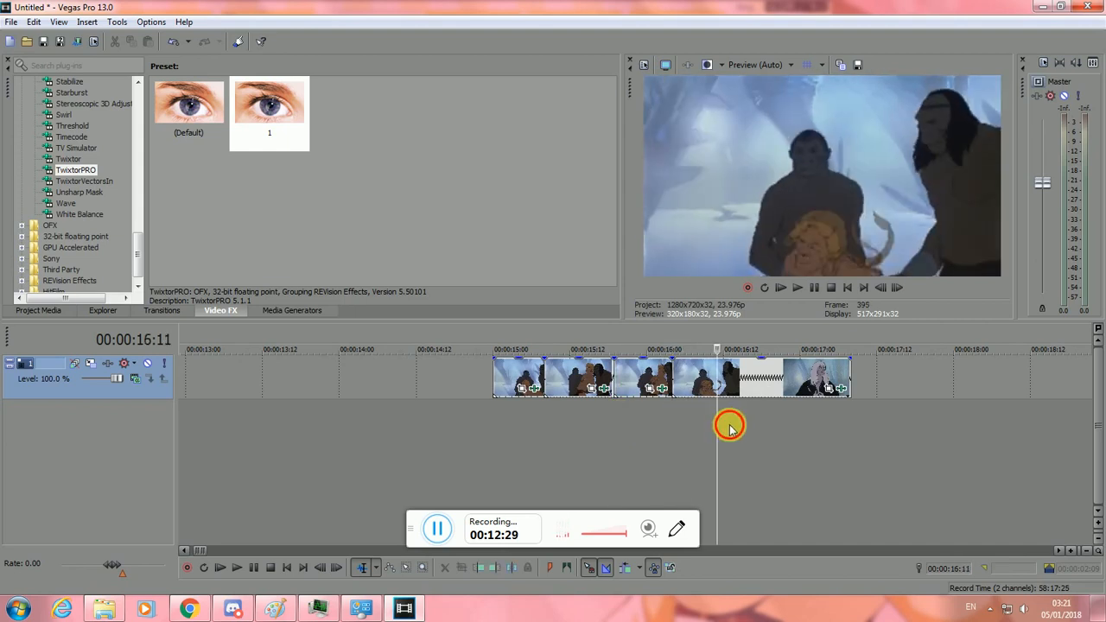
{"action": "left_click", "coordinate": [737, 430]}
Crop the last Fire and Ice segment with Event Pan/Crop to frame the long-haired dark figure's head, and check the result.
{"action": "left_click", "coordinate": [671, 432]}
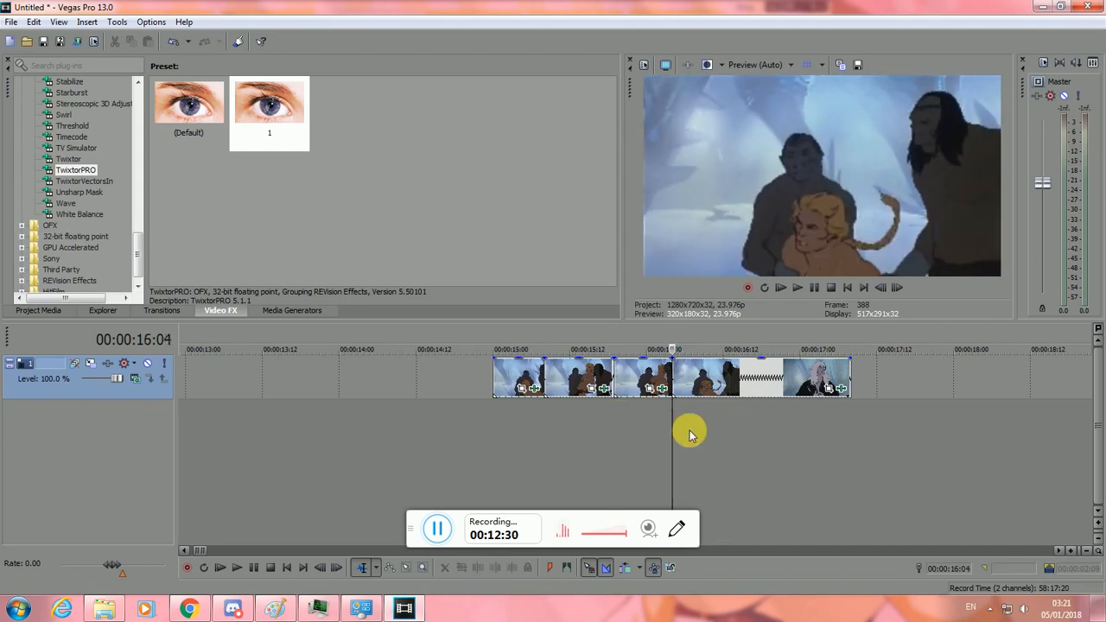
{"action": "left_click", "coordinate": [829, 388]}
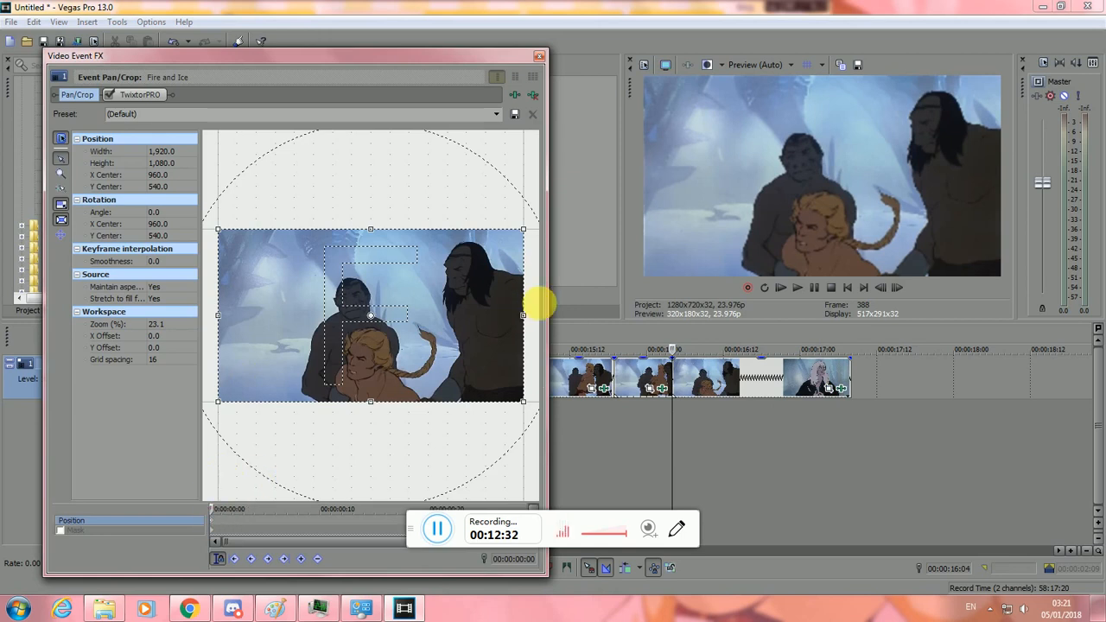
{"action": "left_click_drag", "start_coordinate": [442, 416], "coordinate": [504, 305]}
{"action": "left_click", "coordinate": [541, 58]}
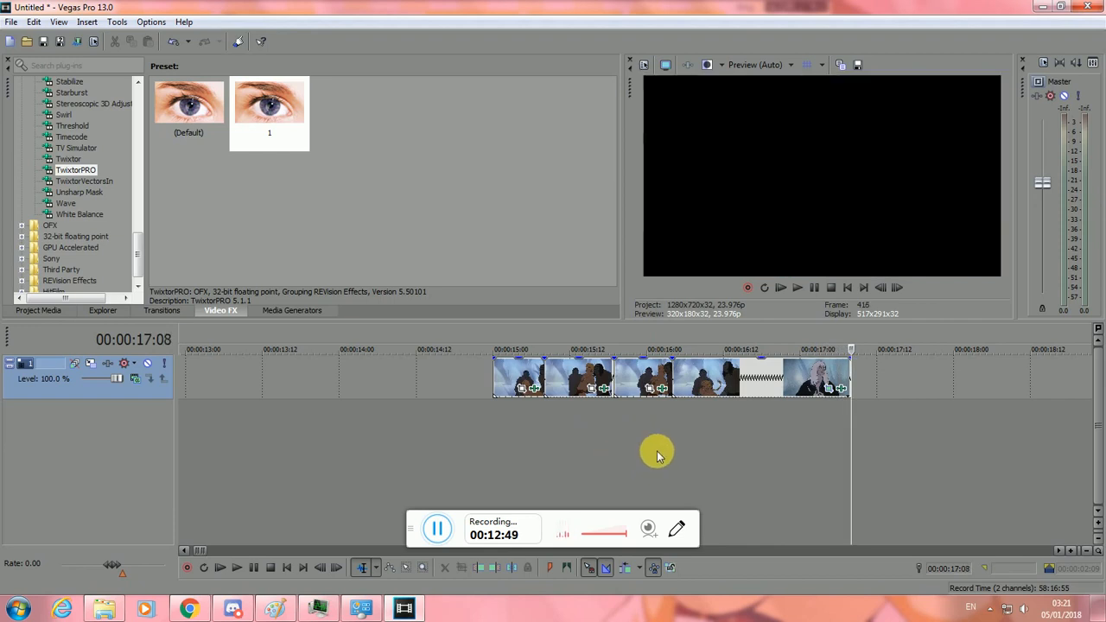
{"action": "left_click", "coordinate": [672, 421]}
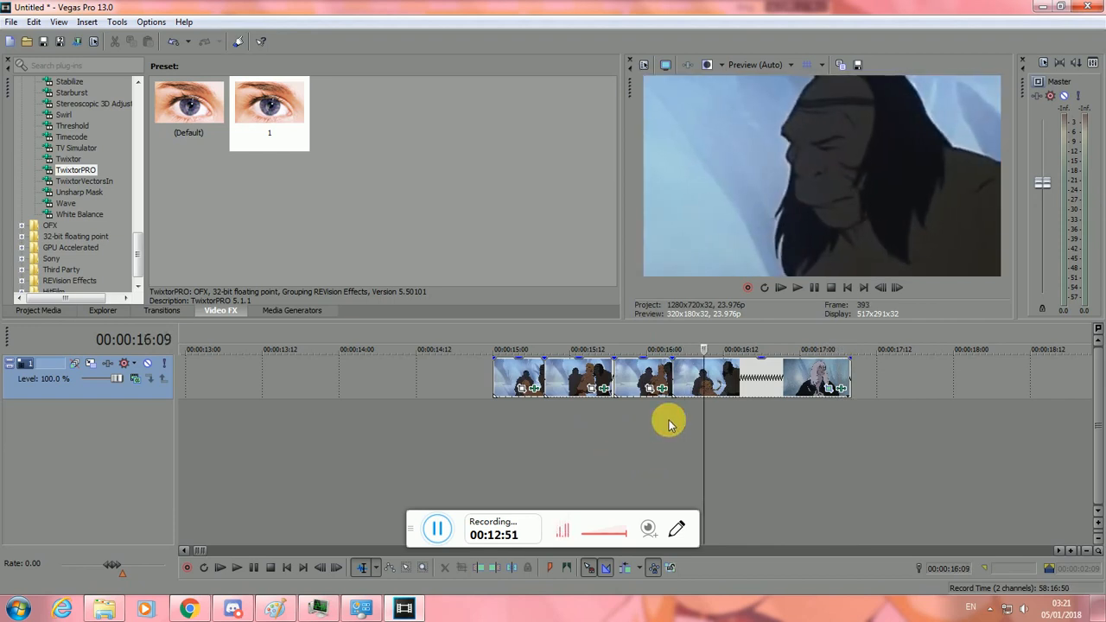